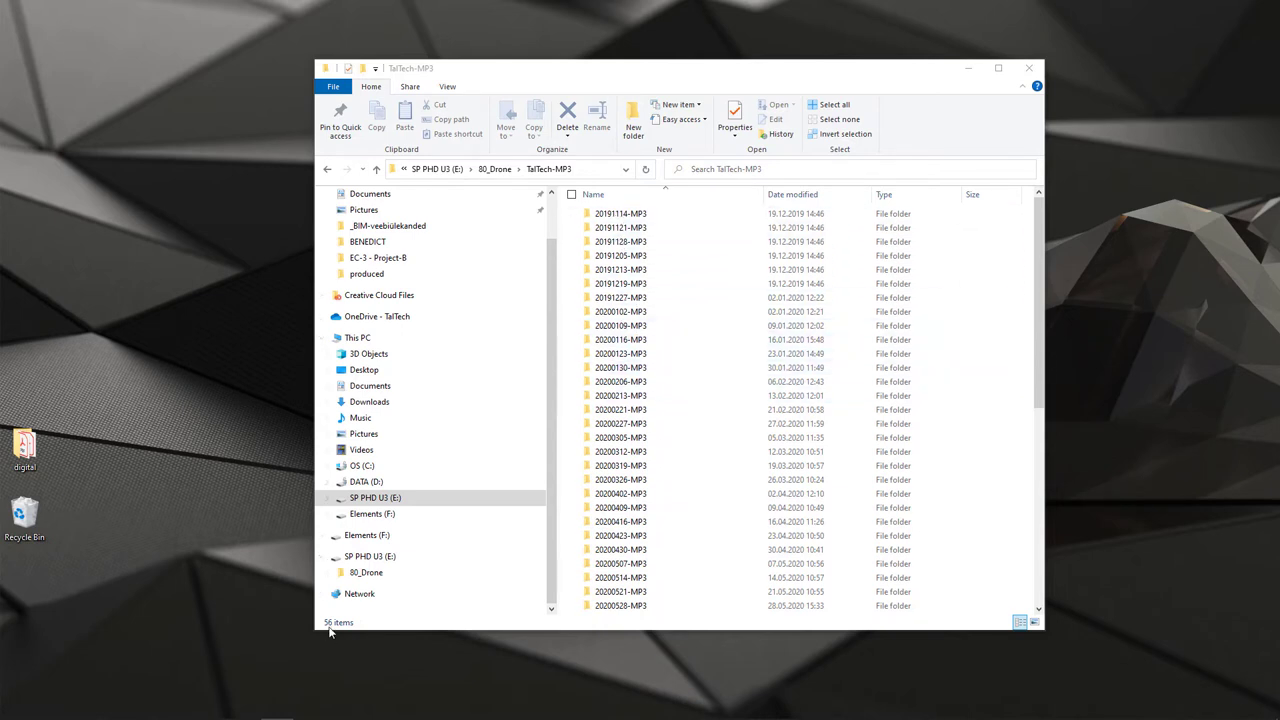
Browse the 20191227-MP3 SURVEY 100_50m photo folder, then return to TalTech-MP3
{"action": "double_click", "coordinate": [624, 298]}
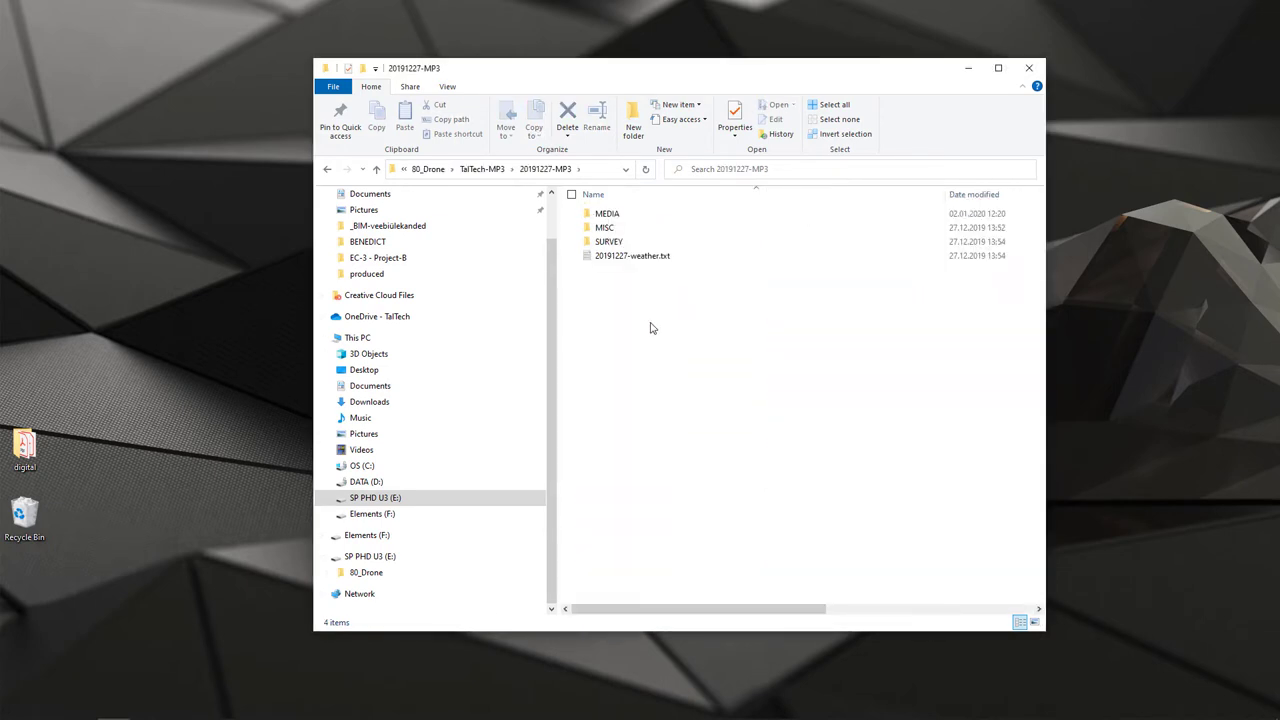
{"action": "double_click", "coordinate": [608, 241]}
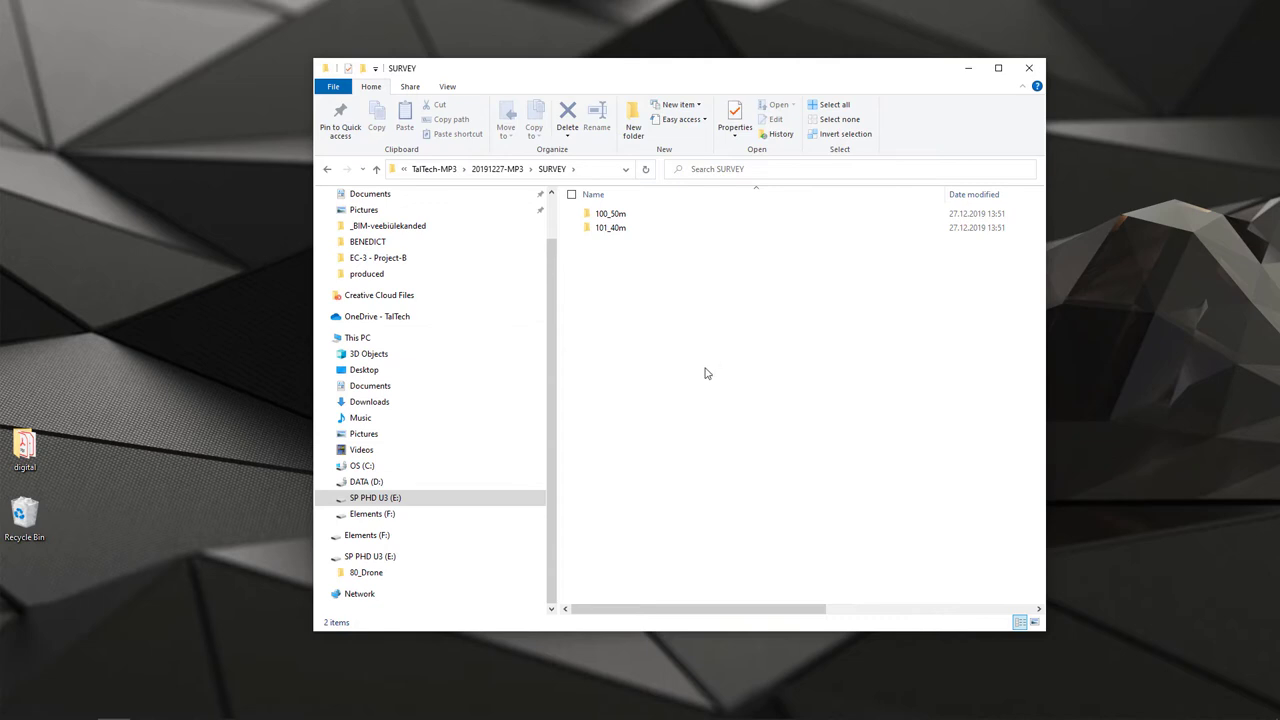
{"action": "double_click", "coordinate": [610, 214]}
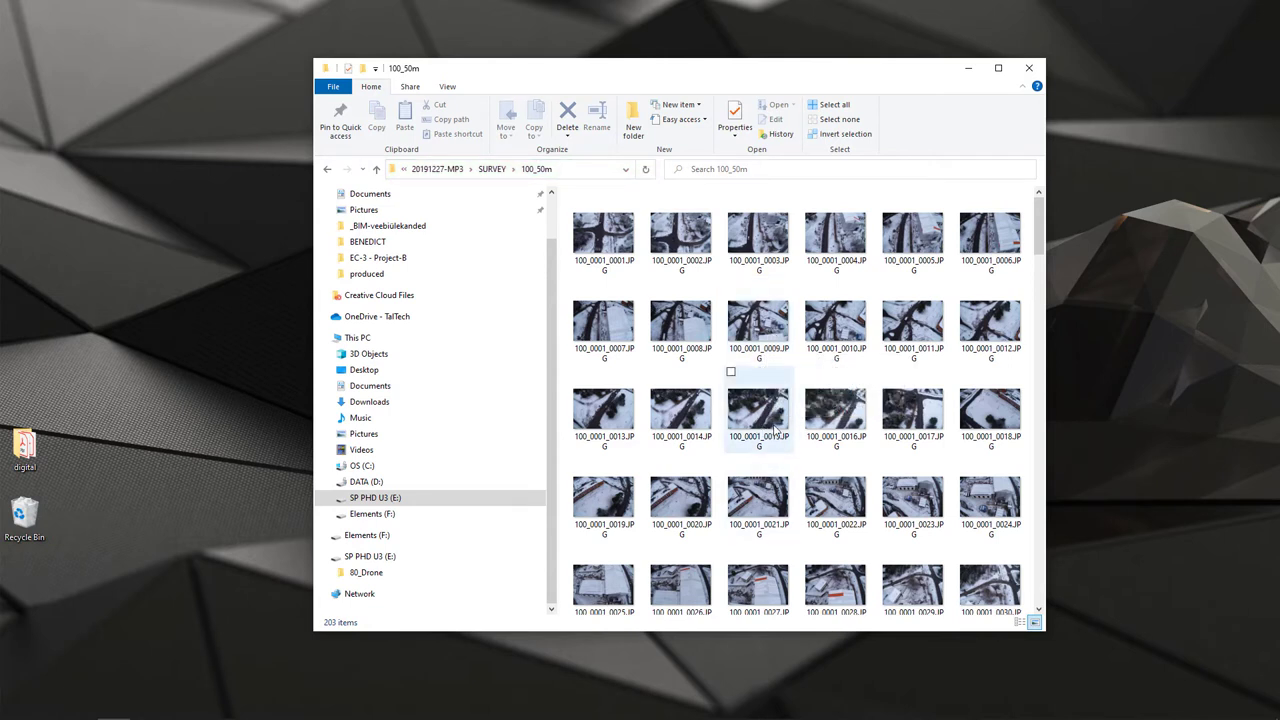
{"action": "mouse_move", "coordinate": [775, 428]}
{"action": "left_click", "coordinate": [440, 169]}
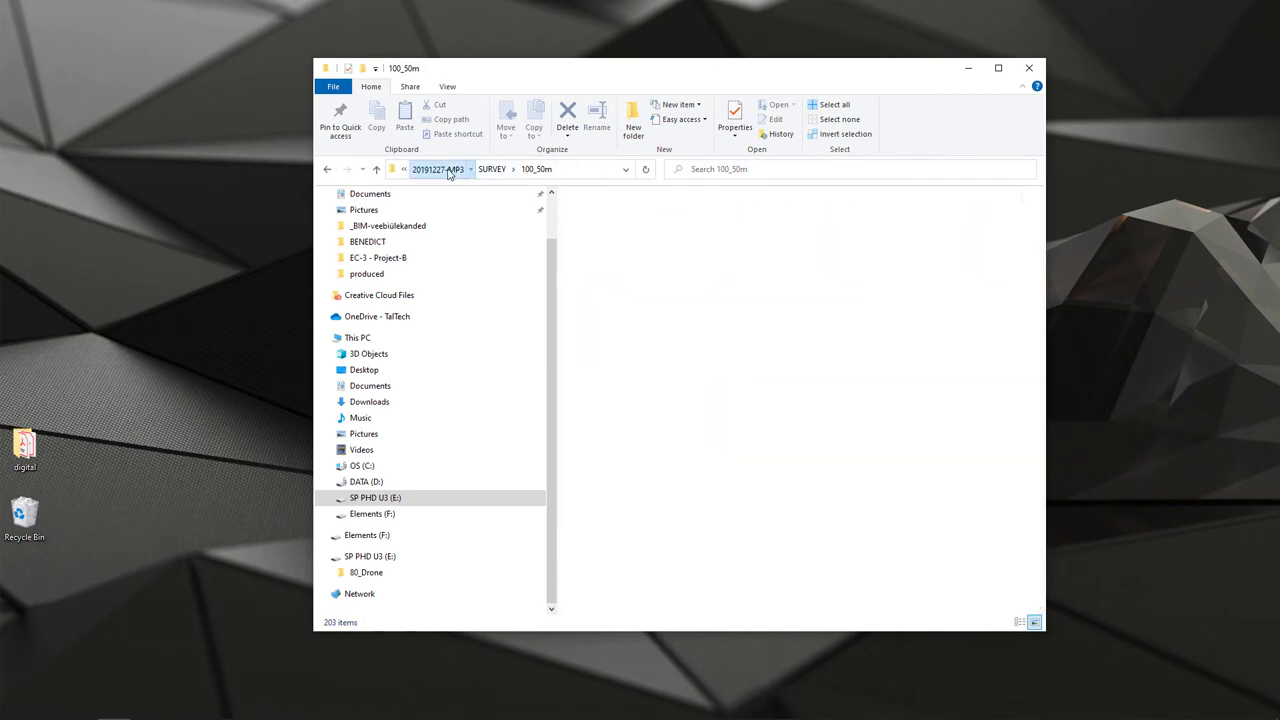
{"action": "left_click", "coordinate": [488, 169]}
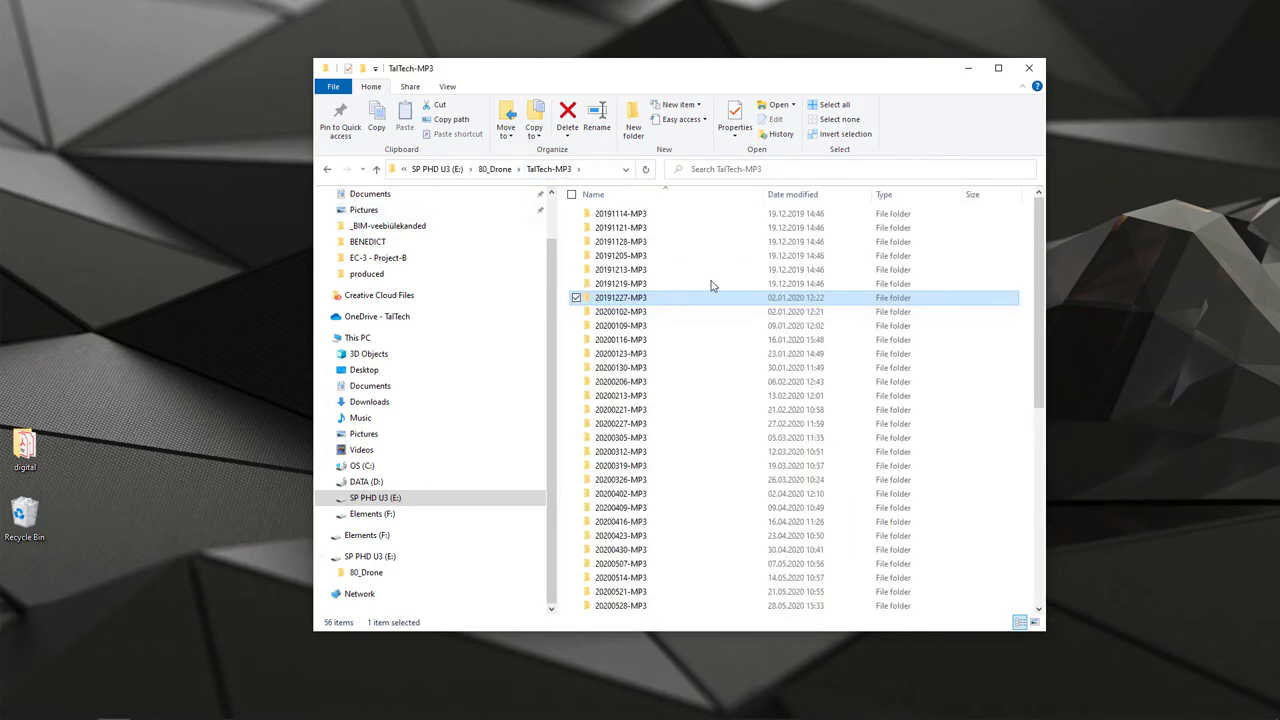
Search TalTech-MP3 for 0001-0025 file names and widen the window over the 47 results
{"action": "left_click", "coordinate": [786, 175]}
{"action": "type", "text": "0001-0025*"}
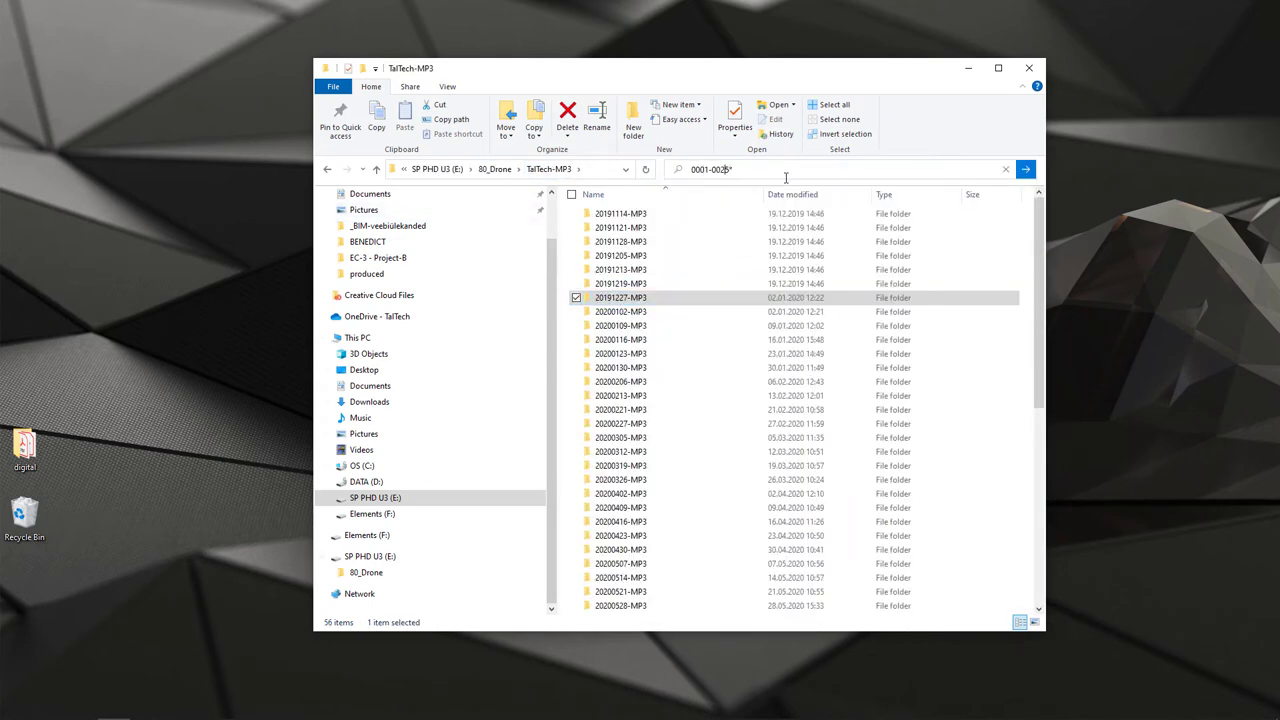
{"action": "type", "text": "*"}
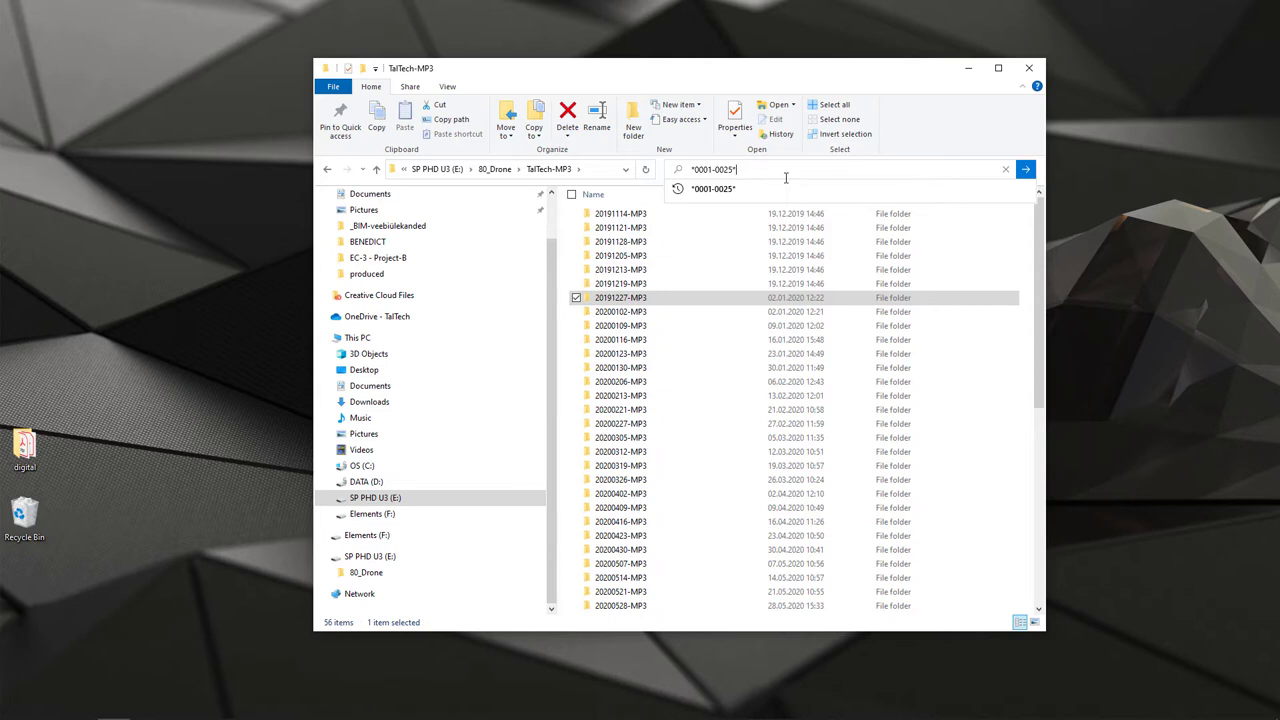
{"action": "key", "text": "Return"}
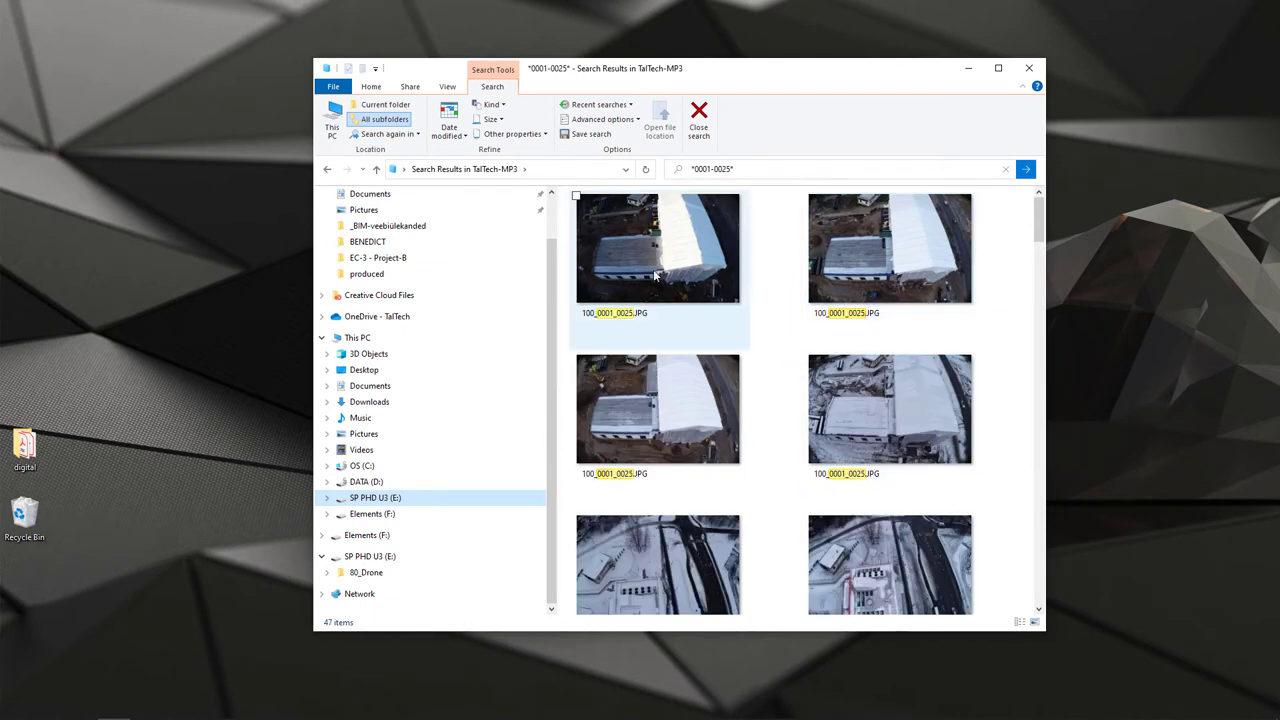
{"action": "mouse_move", "coordinate": [676, 307]}
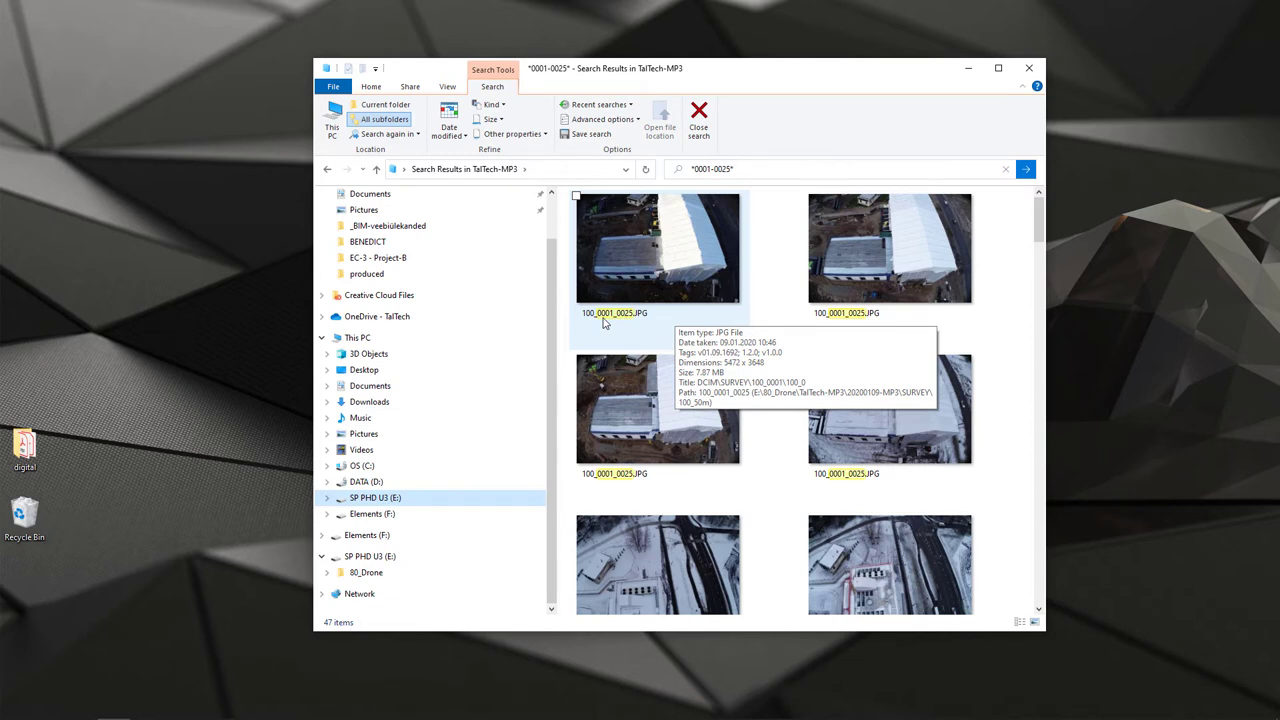
{"action": "scroll", "coordinate": [690, 345], "scroll_direction": "down", "scroll_amount": 10}
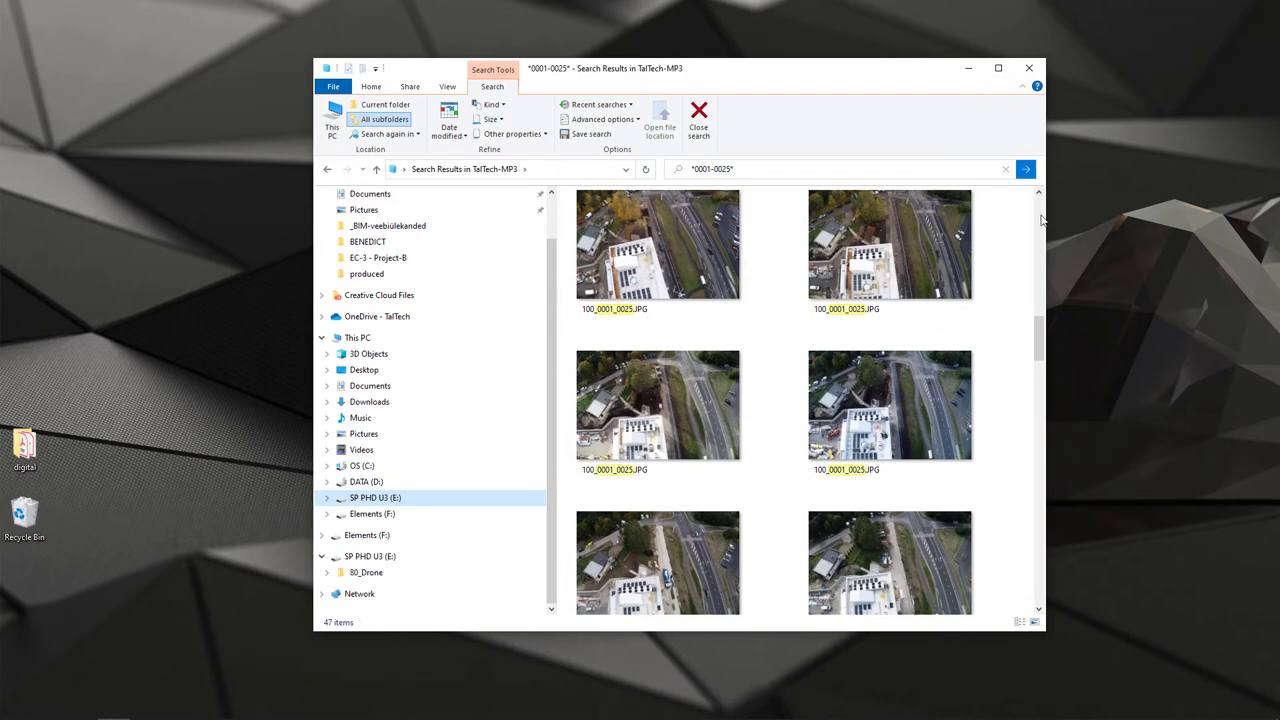
{"action": "left_click_drag", "start_coordinate": [1048, 215], "coordinate": [1183, 218]}
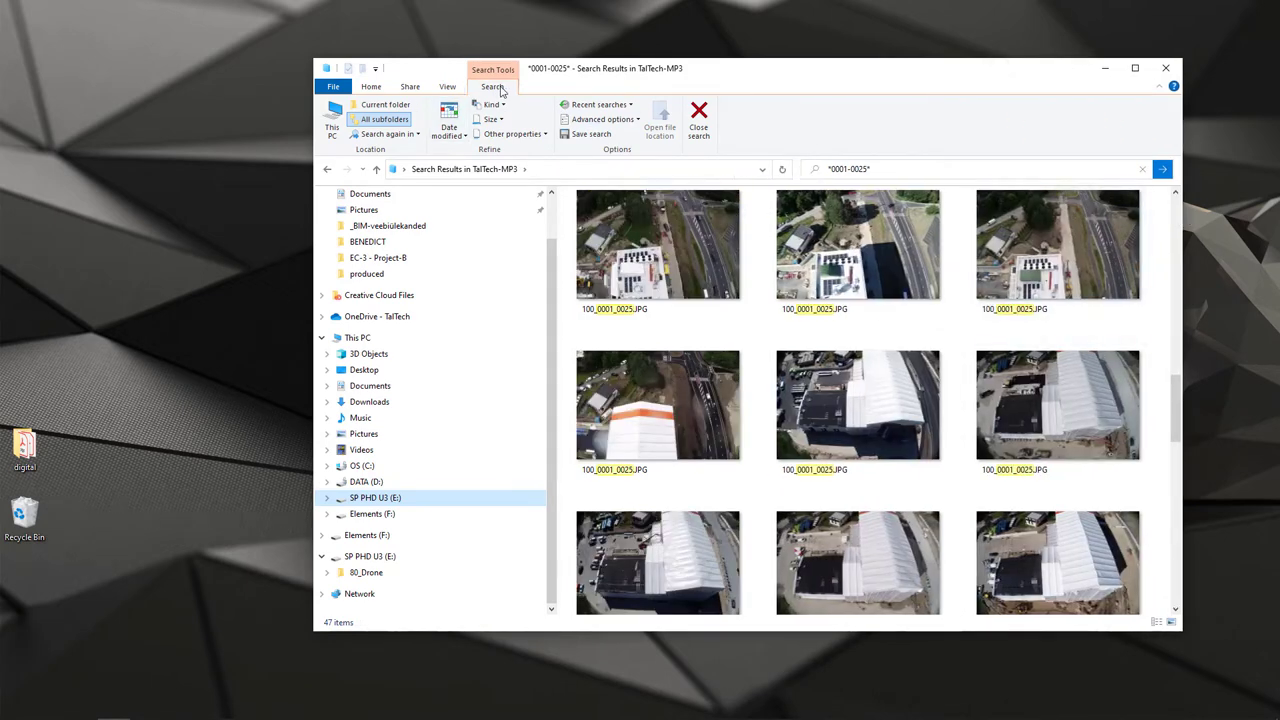
Show the search results as a Details list and select the first eleven files
{"action": "left_click", "coordinate": [448, 87]}
{"action": "left_click", "coordinate": [604, 119]}
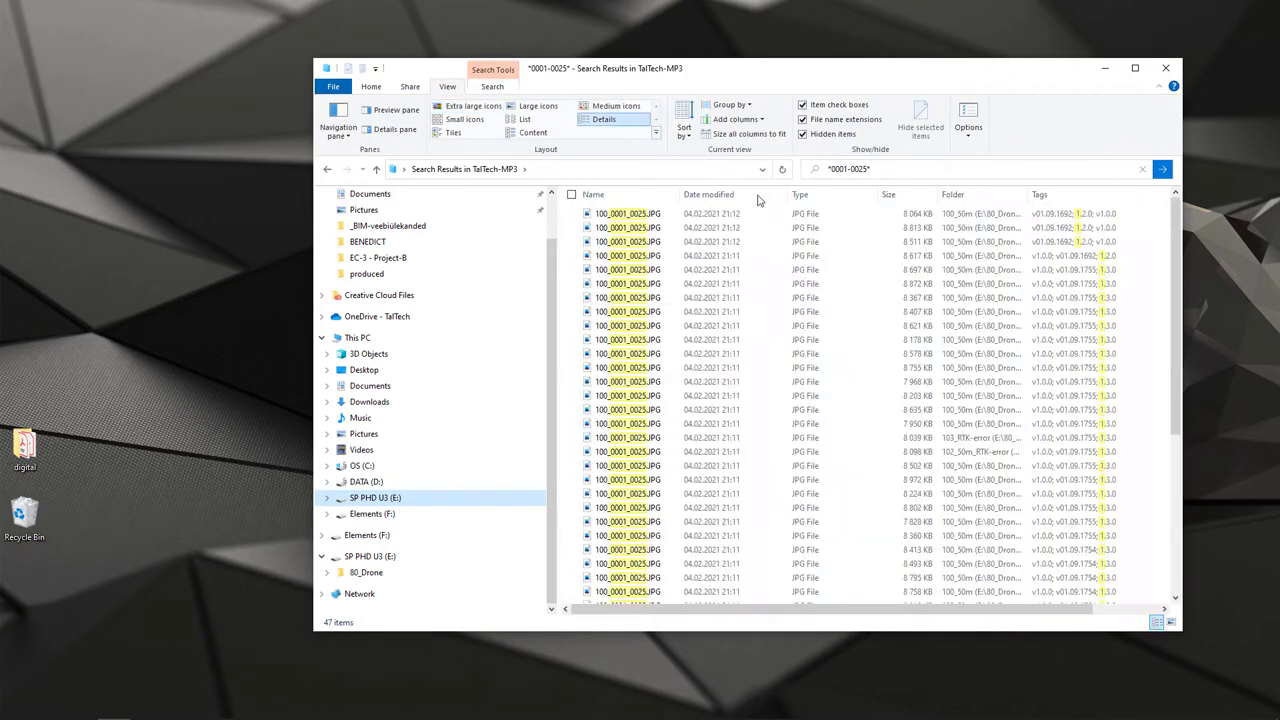
{"action": "left_click", "coordinate": [636, 214]}
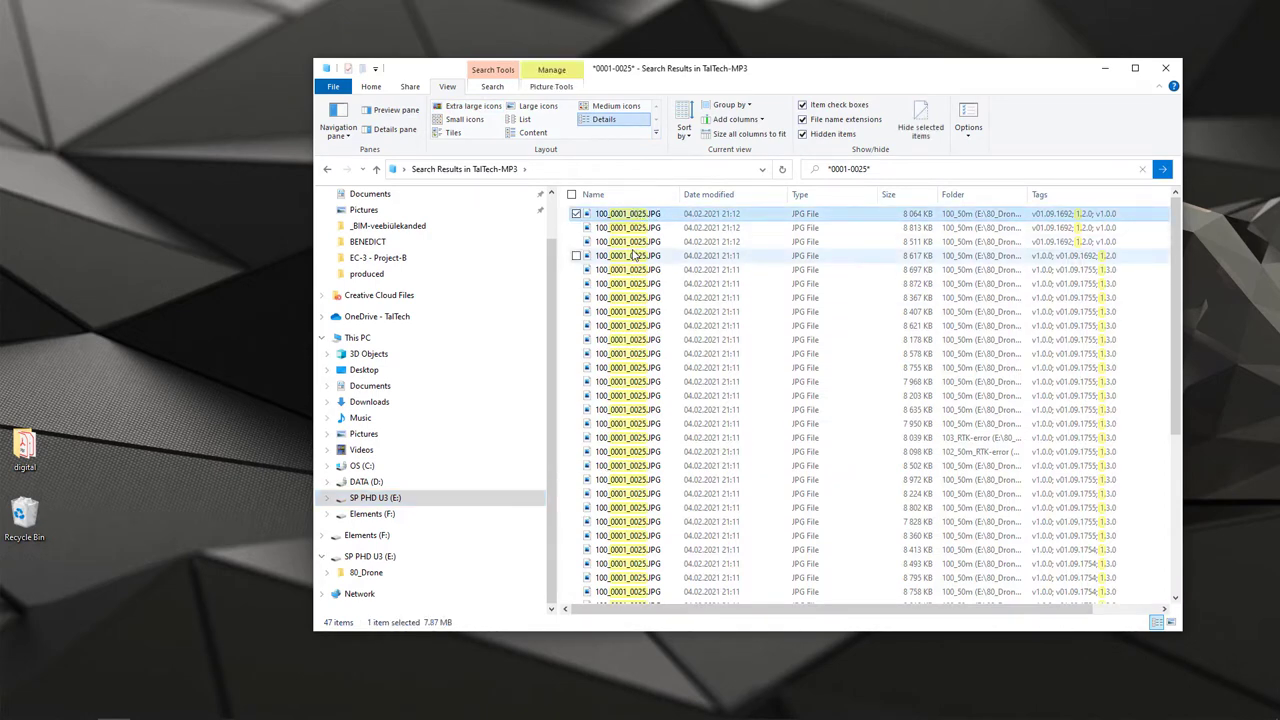
{"action": "left_click", "coordinate": [636, 355], "text": "shift"}
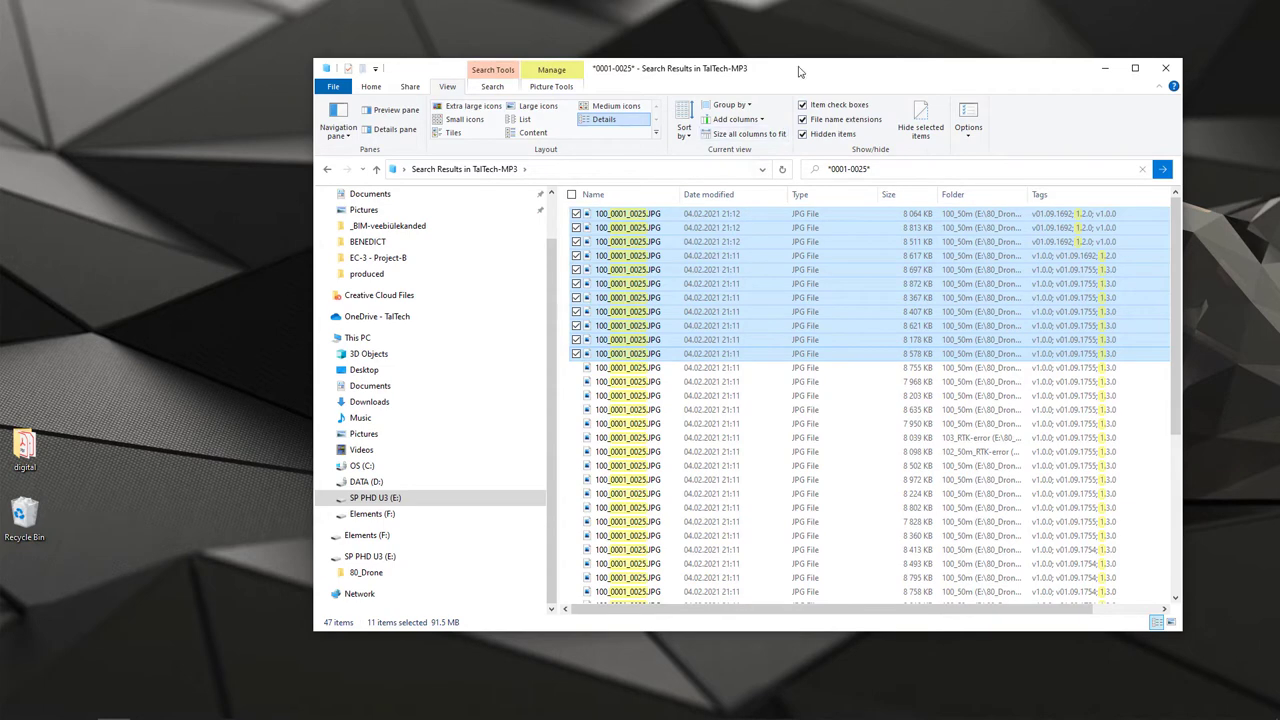
{"action": "left_click_drag", "start_coordinate": [803, 75], "coordinate": [727, 76]}
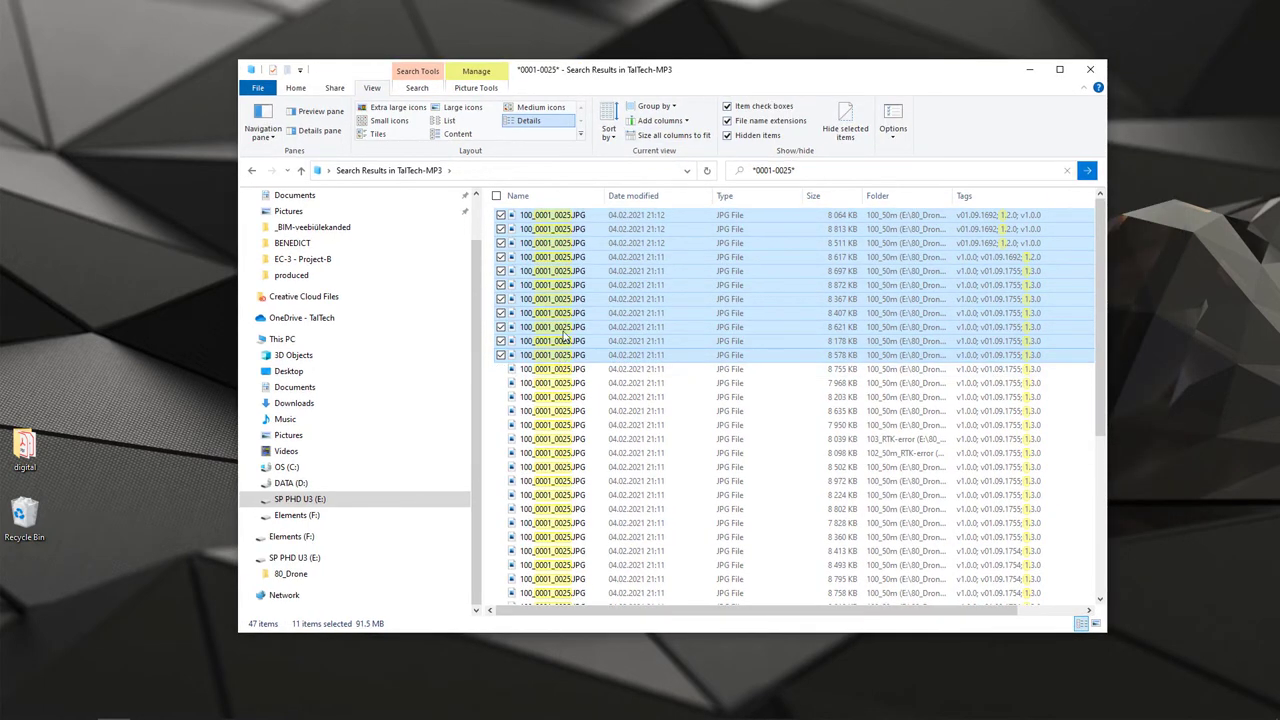
Switch to Extra large icons and Ctrl-select the five white-roofed building photos
{"action": "left_click", "coordinate": [395, 109]}
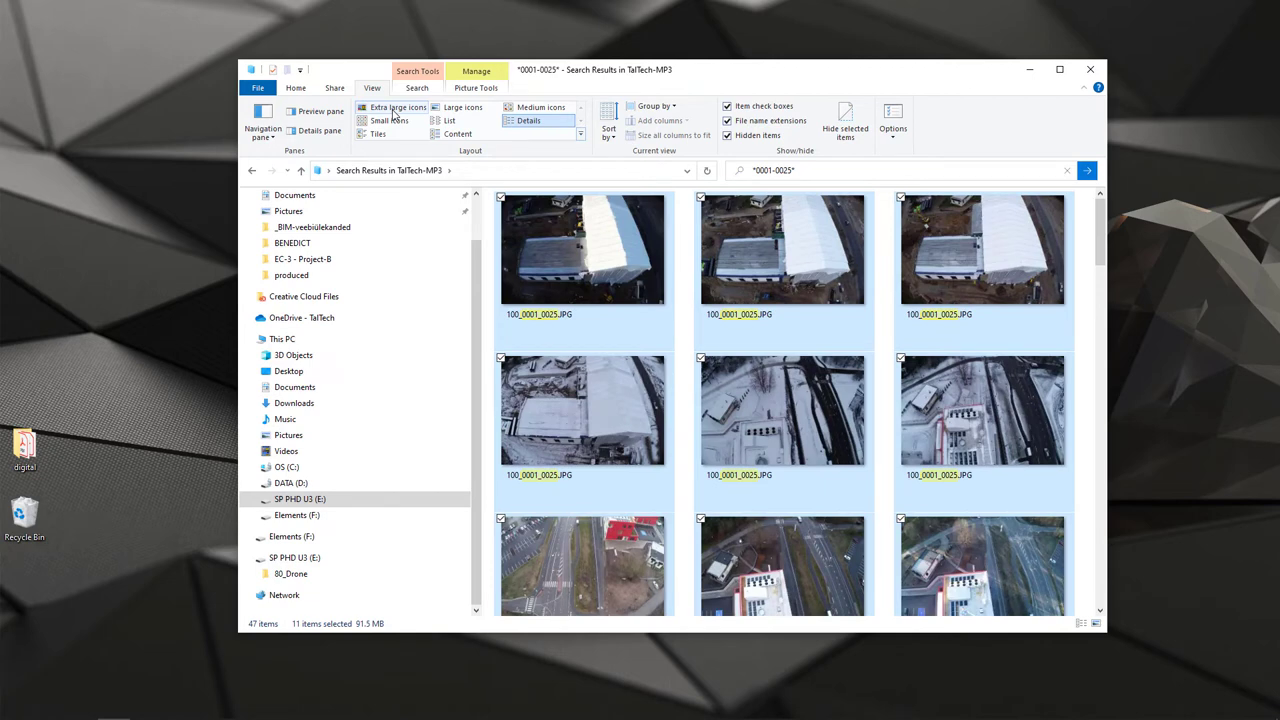
{"action": "left_click", "coordinate": [528, 120]}
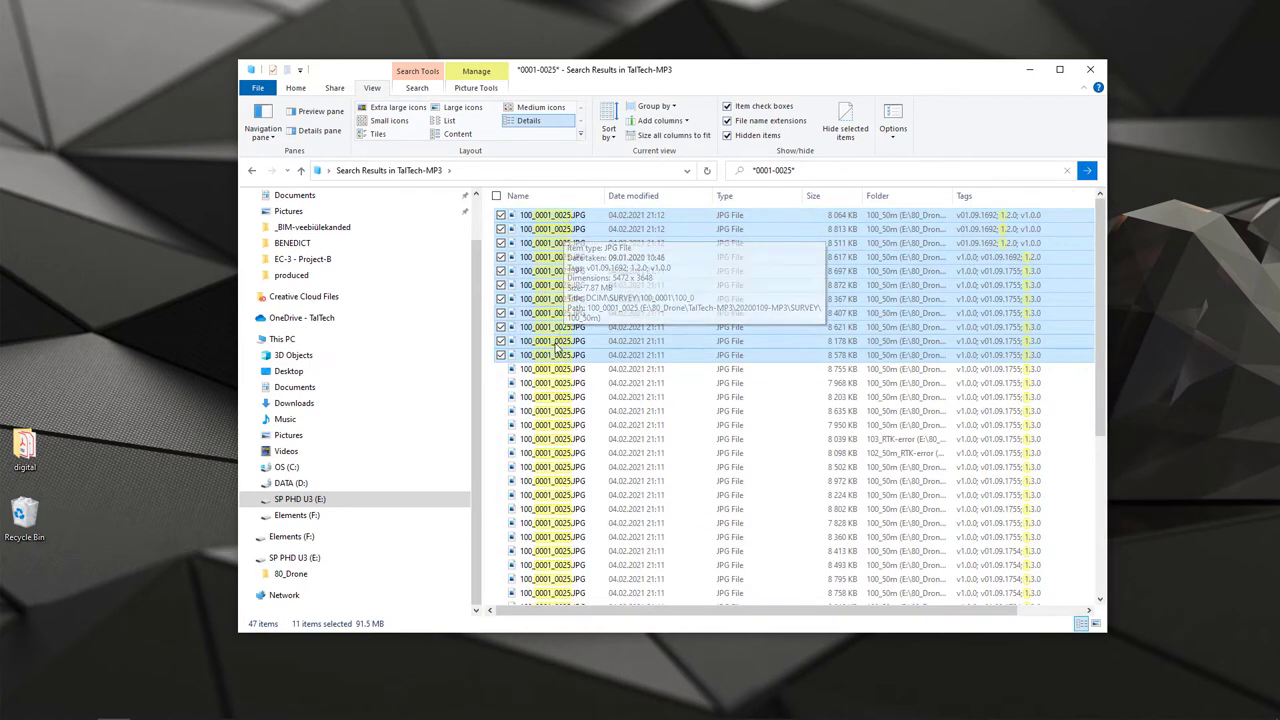
{"action": "left_click", "coordinate": [558, 216]}
{"action": "key", "text": "ctrl+shift+1"}
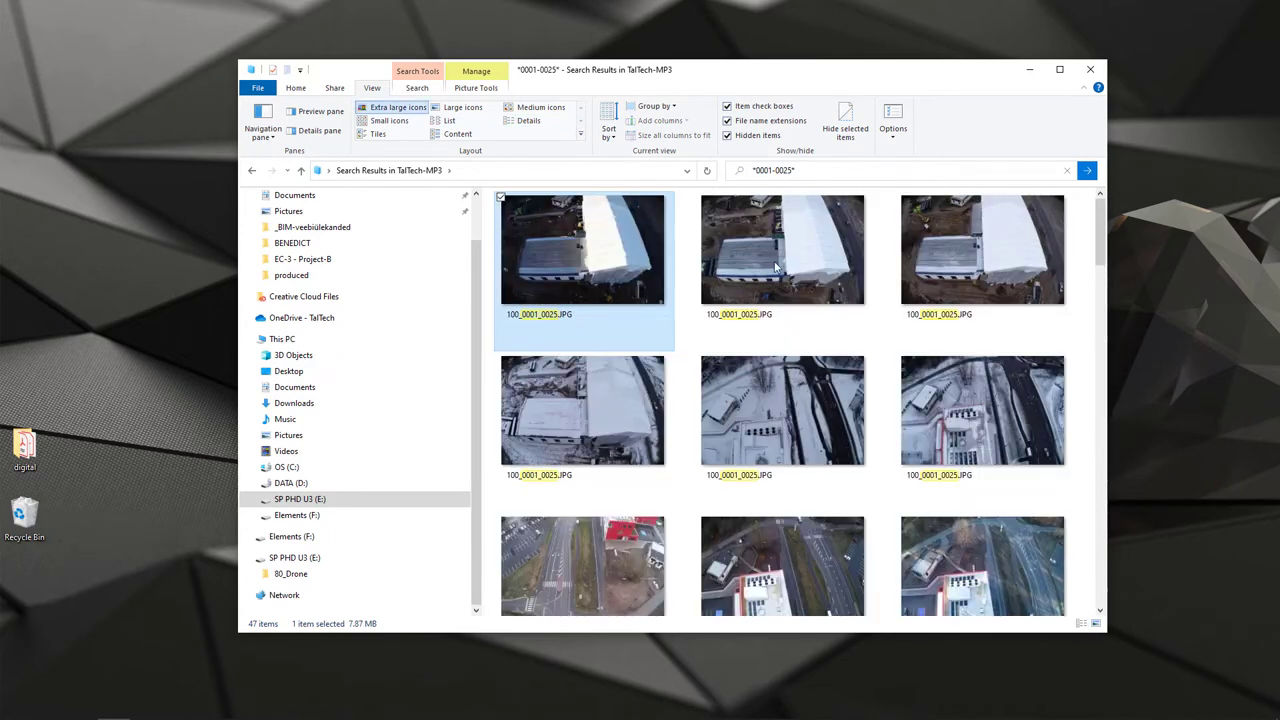
{"action": "left_click", "coordinate": [582, 410], "text": "shift"}
{"action": "scroll", "coordinate": [855, 493], "scroll_direction": "down", "scroll_amount": 5}
{"action": "left_click", "coordinate": [820, 515], "text": "ctrl"}
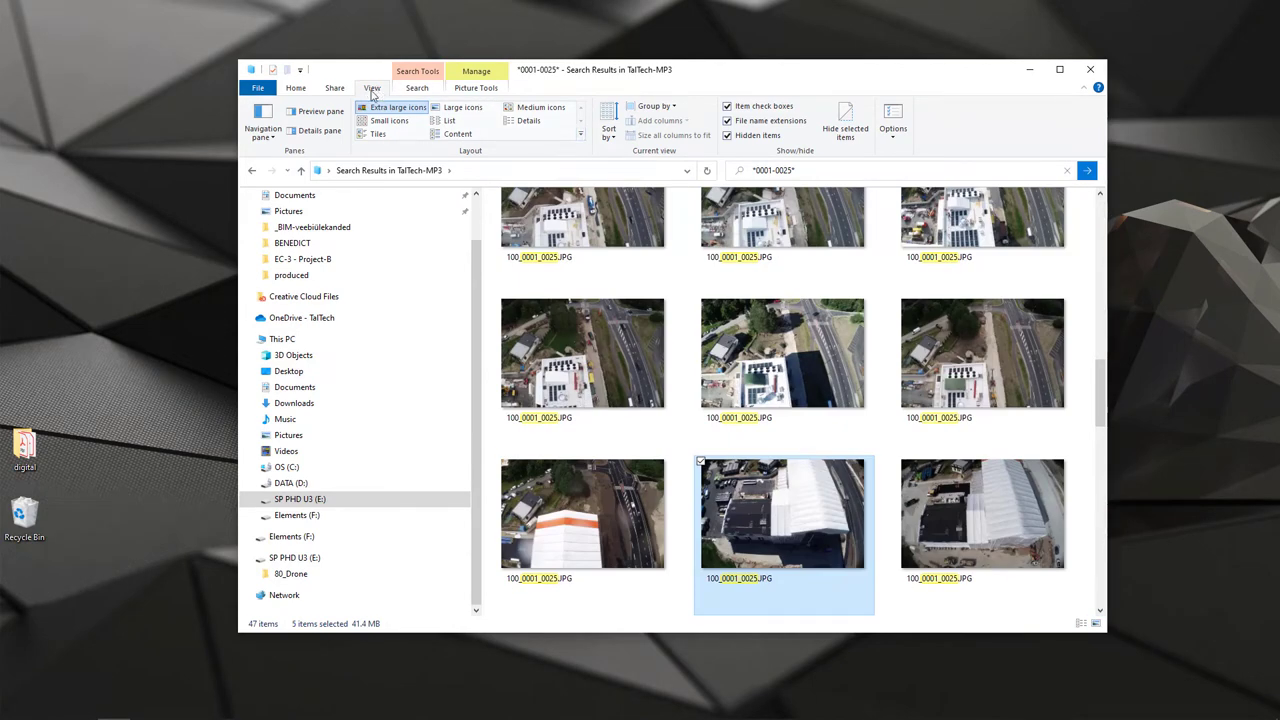
Add the tag 'roof' to the five selected building photos in the Details pane
{"action": "left_click", "coordinate": [318, 130]}
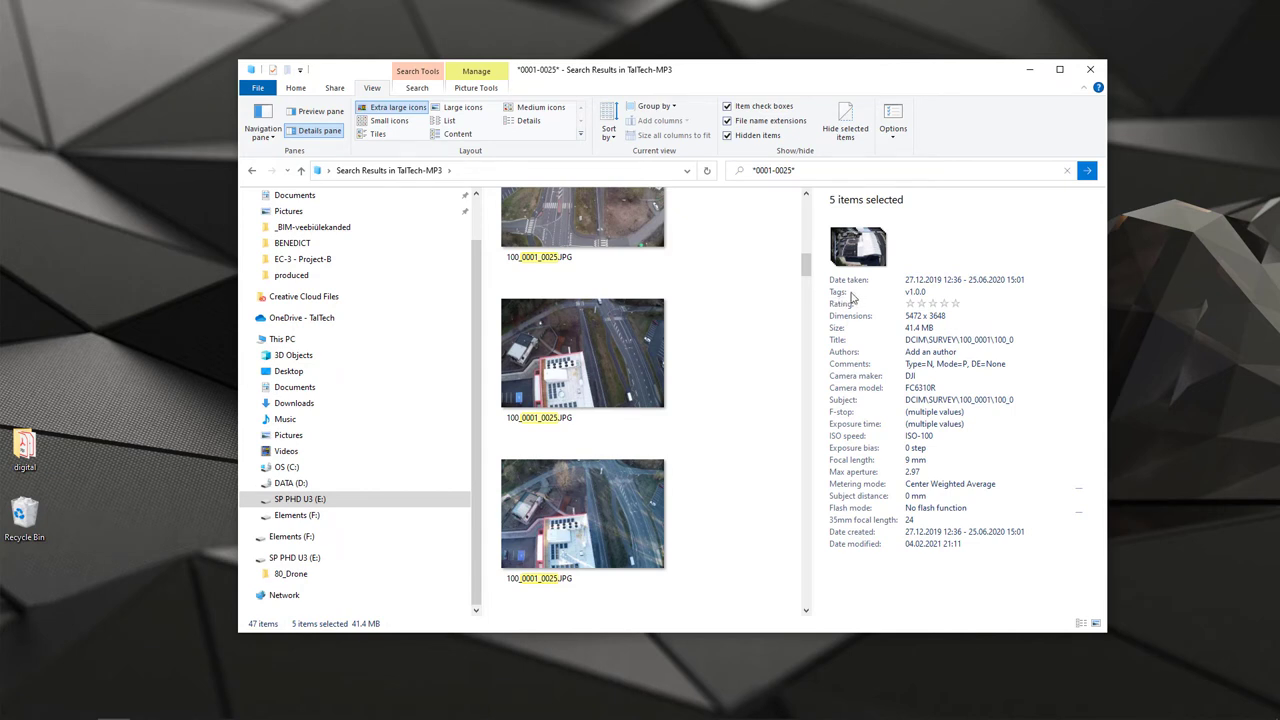
{"action": "left_click", "coordinate": [912, 292]}
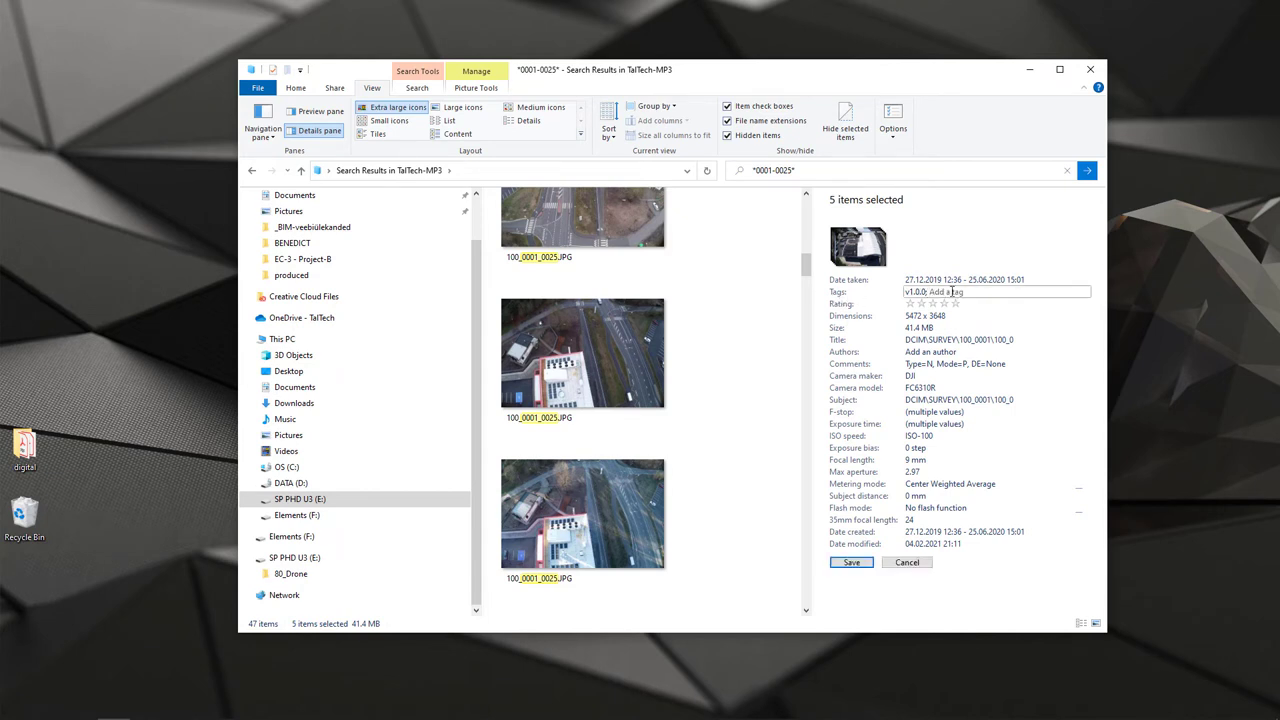
{"action": "type", "text": "roof"}
{"action": "key", "text": "Return"}
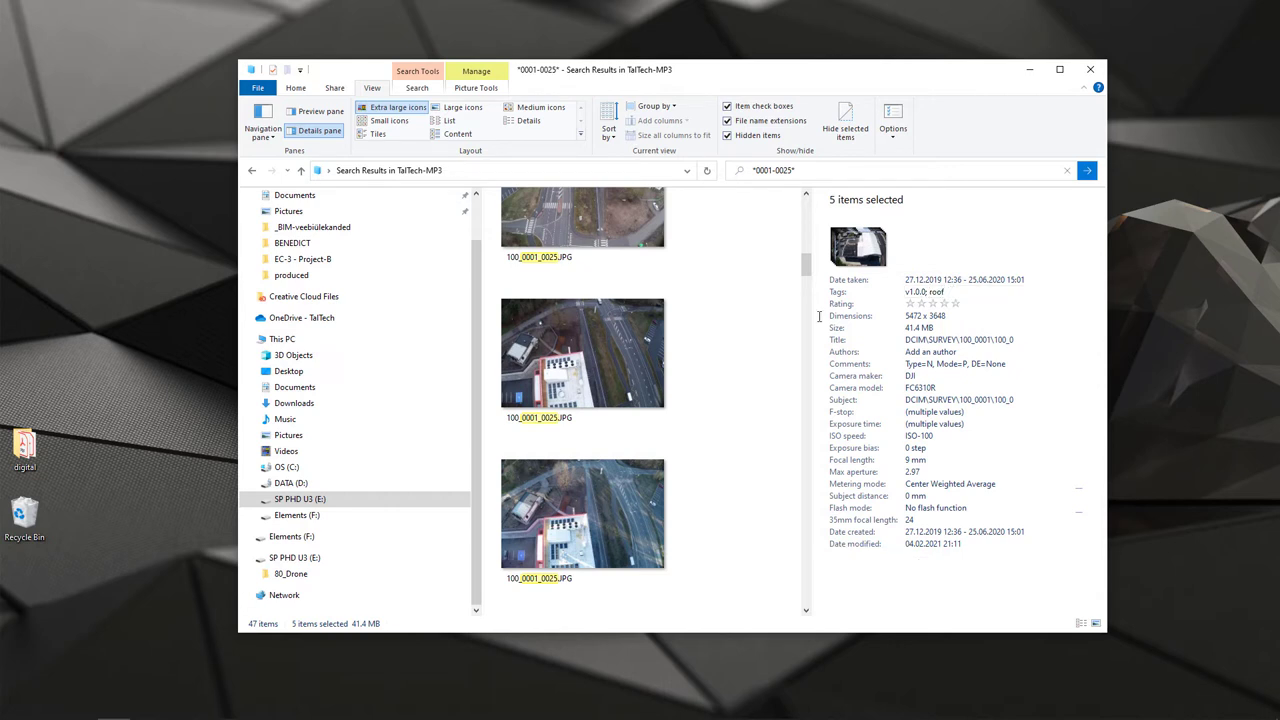
Close the search to return to TalTech-MP3's 56 folders
{"action": "left_click_drag", "start_coordinate": [807, 264], "coordinate": [659, 135]}
{"action": "left_click", "coordinate": [416, 87]}
{"action": "left_click", "coordinate": [622, 128]}
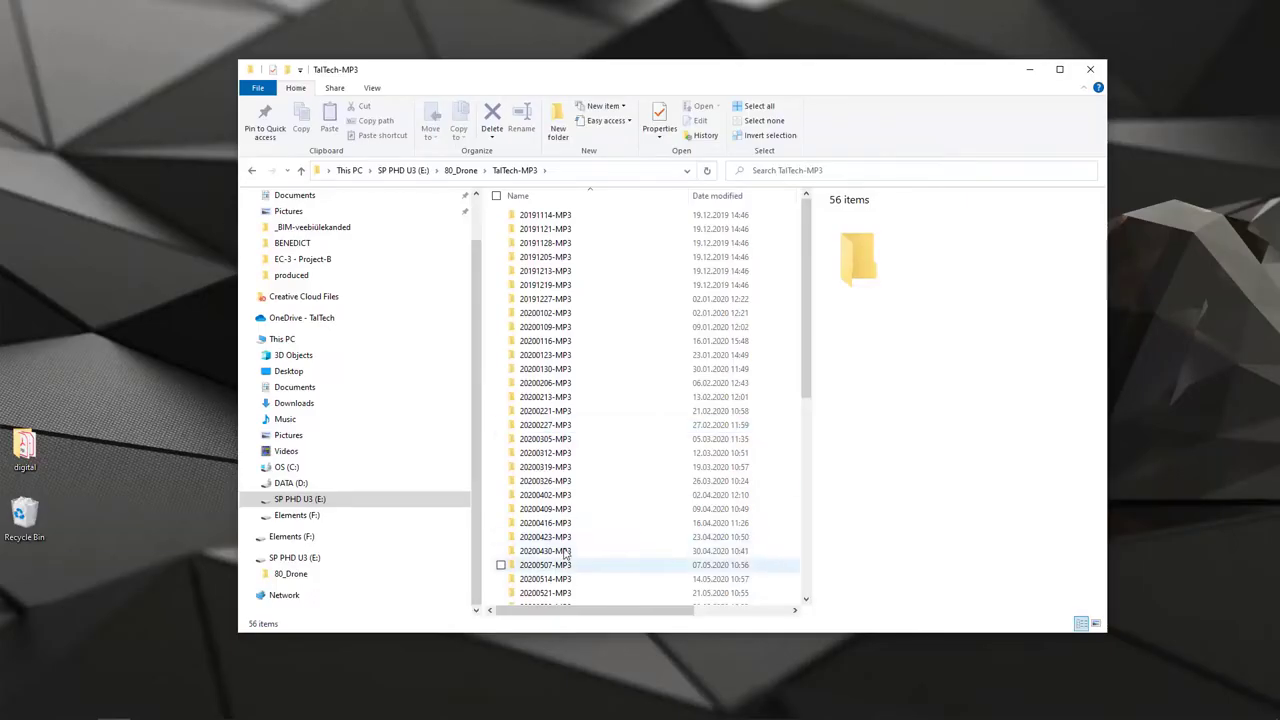
Run the tags:roof search from history, returning the five tagged building photos
{"action": "left_click", "coordinate": [800, 171]}
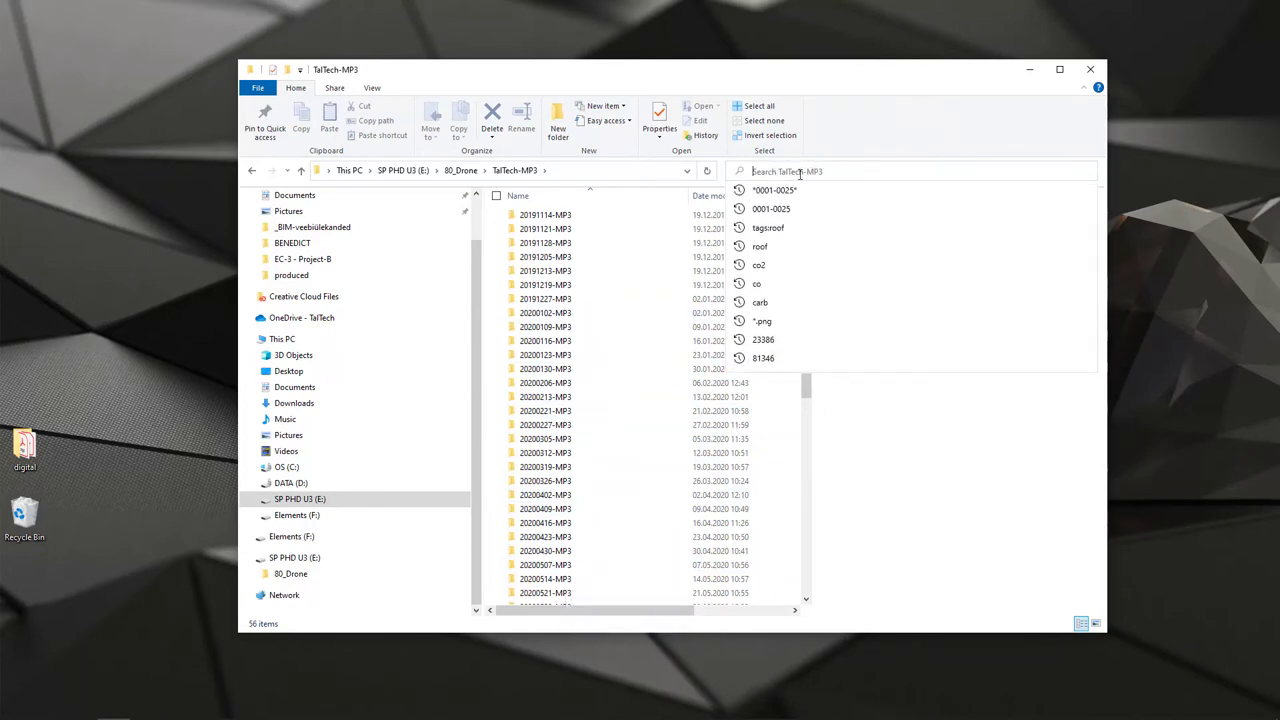
{"action": "type", "text": "tag"}
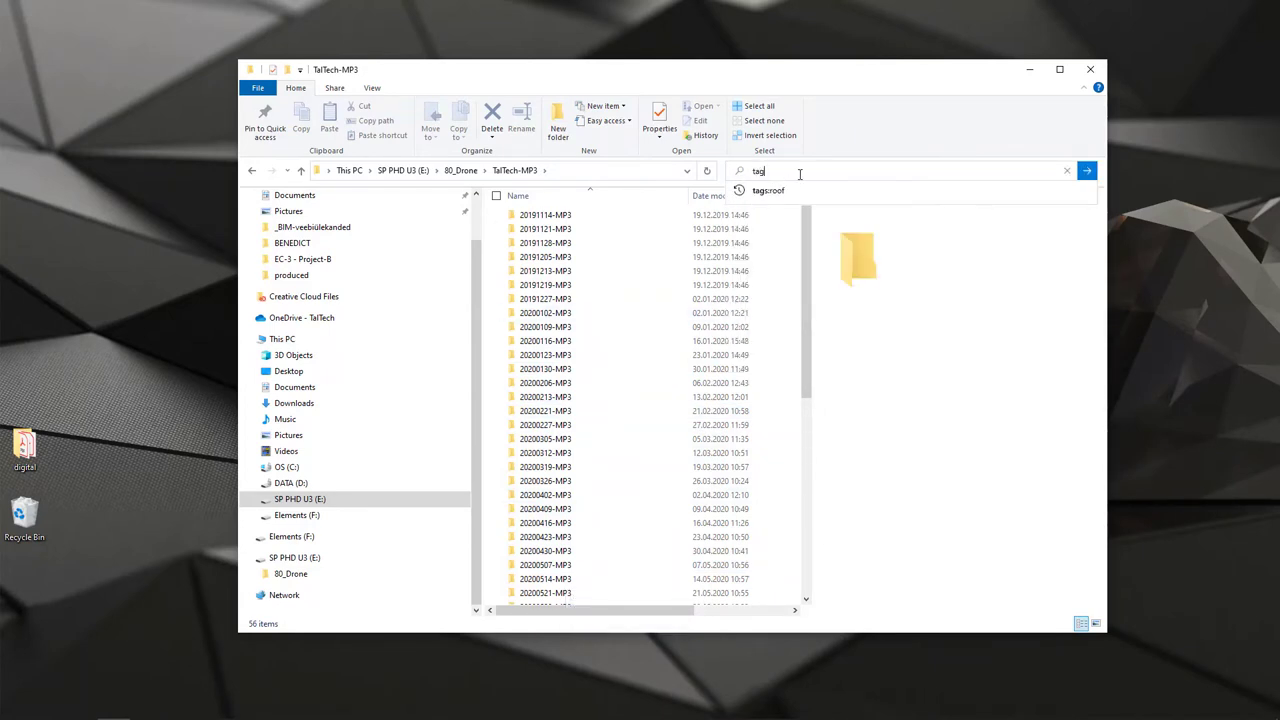
{"action": "type", "text": "s"}
{"action": "key", "text": "Down"}
{"action": "key", "text": "Return"}
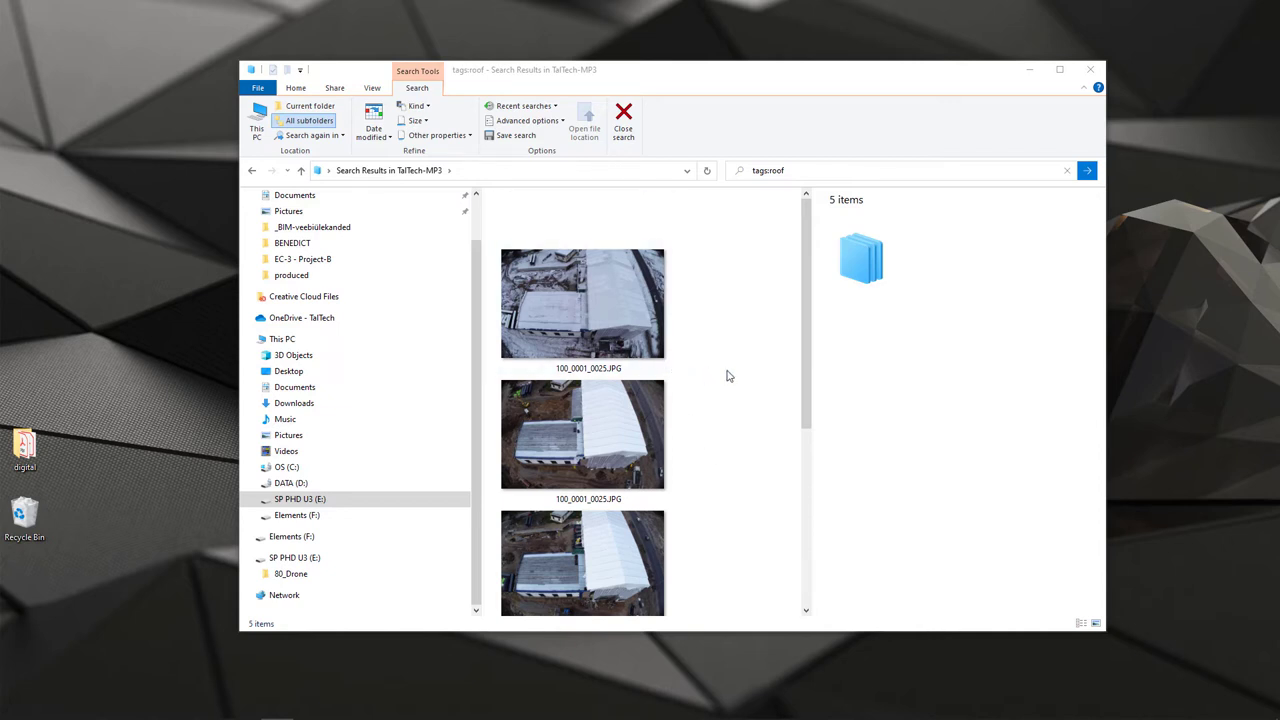
Select all five roof-tagged photos in the search results
{"action": "left_click", "coordinate": [662, 345]}
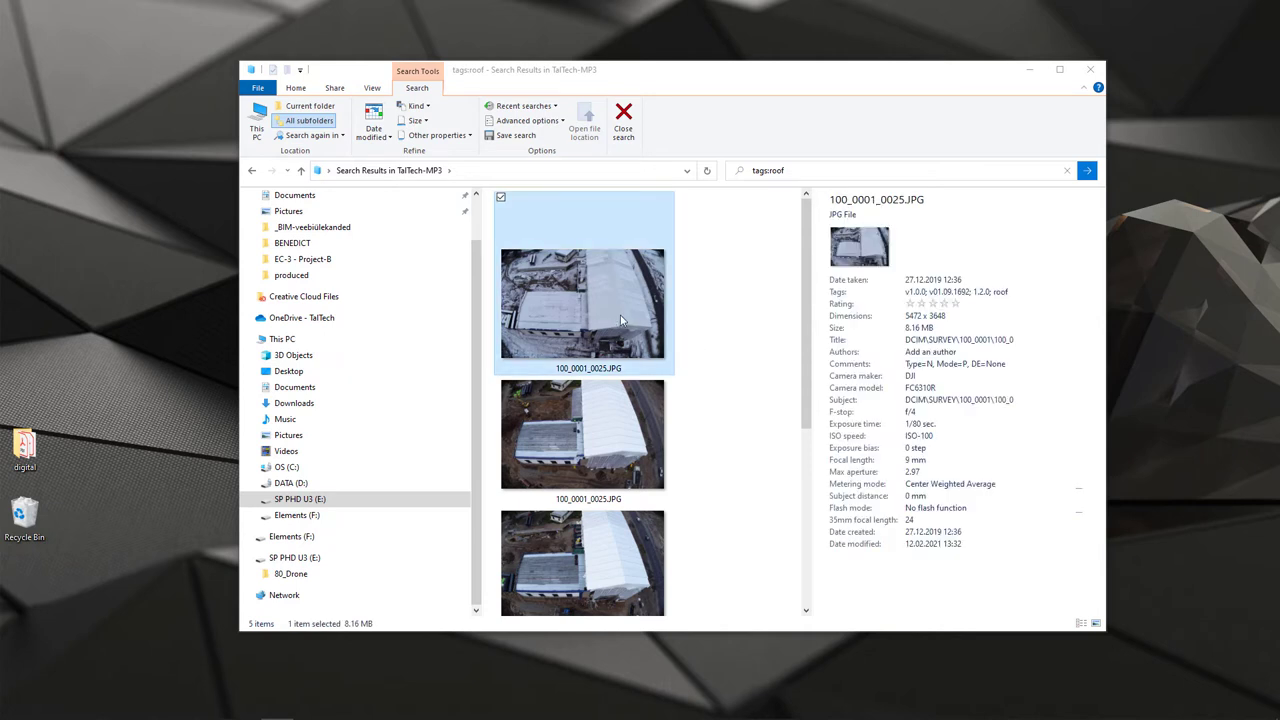
{"action": "left_click", "coordinate": [597, 410], "text": "ctrl"}
{"action": "scroll", "coordinate": [600, 430], "scroll_direction": "down", "scroll_amount": 1}
{"action": "left_click", "coordinate": [655, 505], "text": "ctrl"}
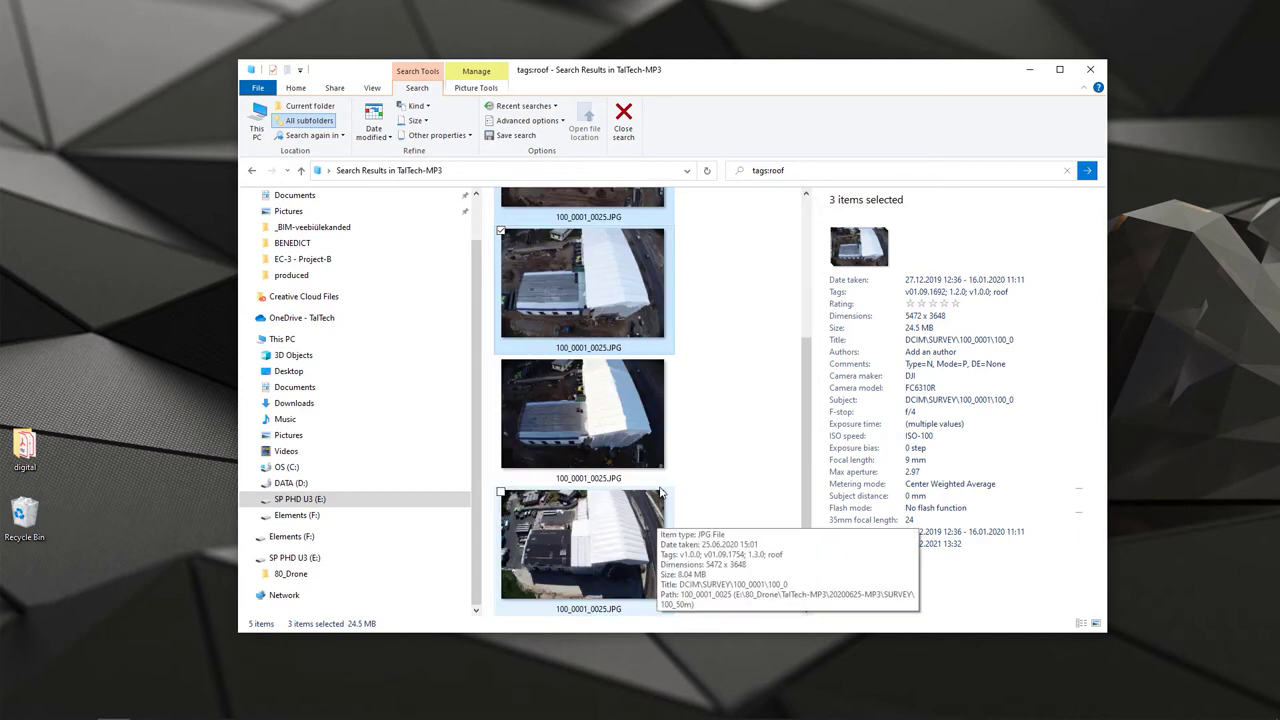
{"action": "key", "text": "ctrl+a"}
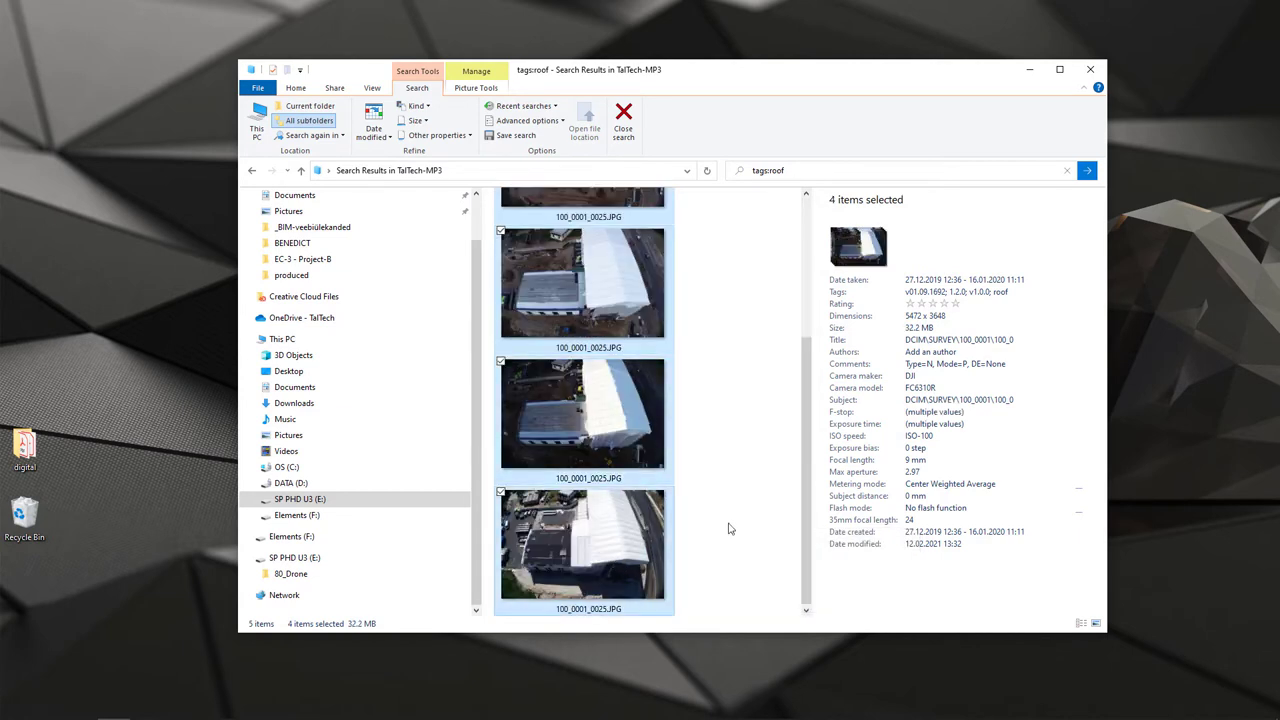
Delete the 'v1.0.0; roof;' tags, save, and close the search
{"action": "left_click", "coordinate": [950, 291]}
{"action": "key", "text": "BackSpace"}
{"action": "key", "text": "BackSpace"}
{"action": "key", "text": "BackSpace"}
{"action": "key", "text": "BackSpace"}
{"action": "key", "text": "BackSpace"}
{"action": "key", "text": "BackSpace"}
{"action": "key", "text": "BackSpace"}
{"action": "key", "text": "BackSpace"}
{"action": "key", "text": "BackSpace"}
{"action": "key", "text": "BackSpace"}
{"action": "key", "text": "BackSpace"}
{"action": "key", "text": "BackSpace"}
{"action": "key", "text": "BackSpace"}
{"action": "key", "text": "BackSpace"}
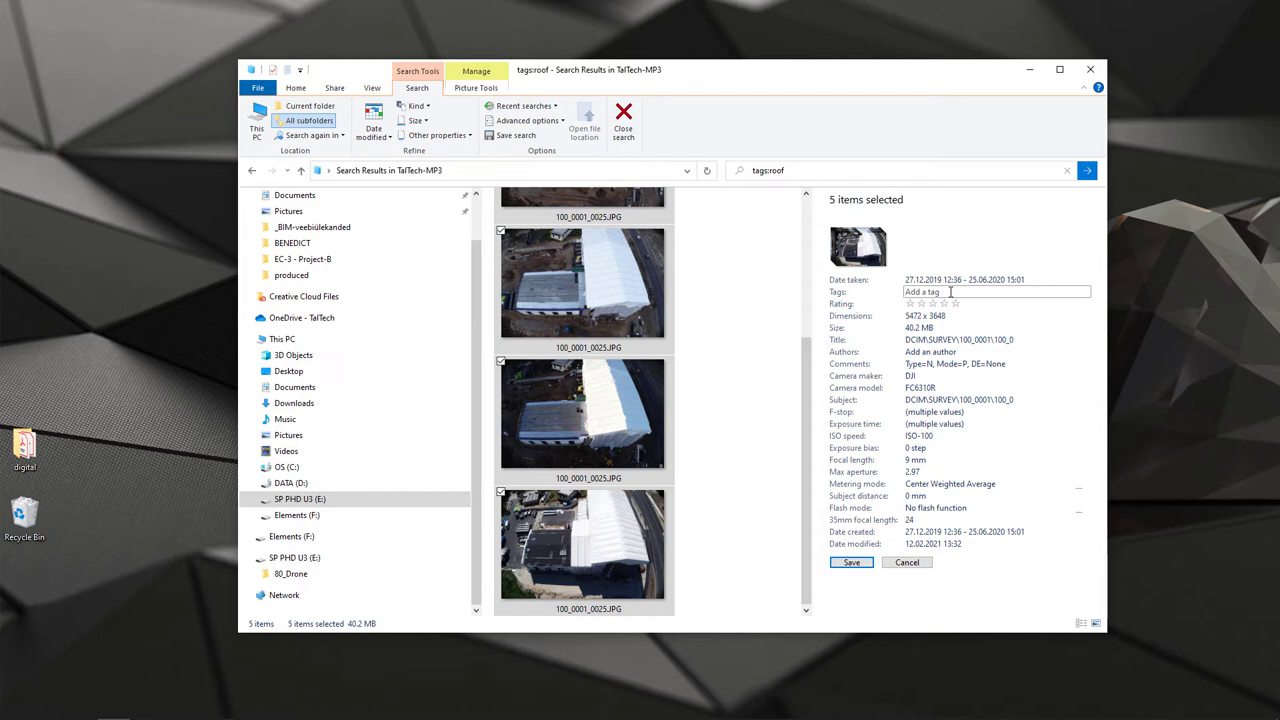
{"action": "left_click", "coordinate": [852, 564]}
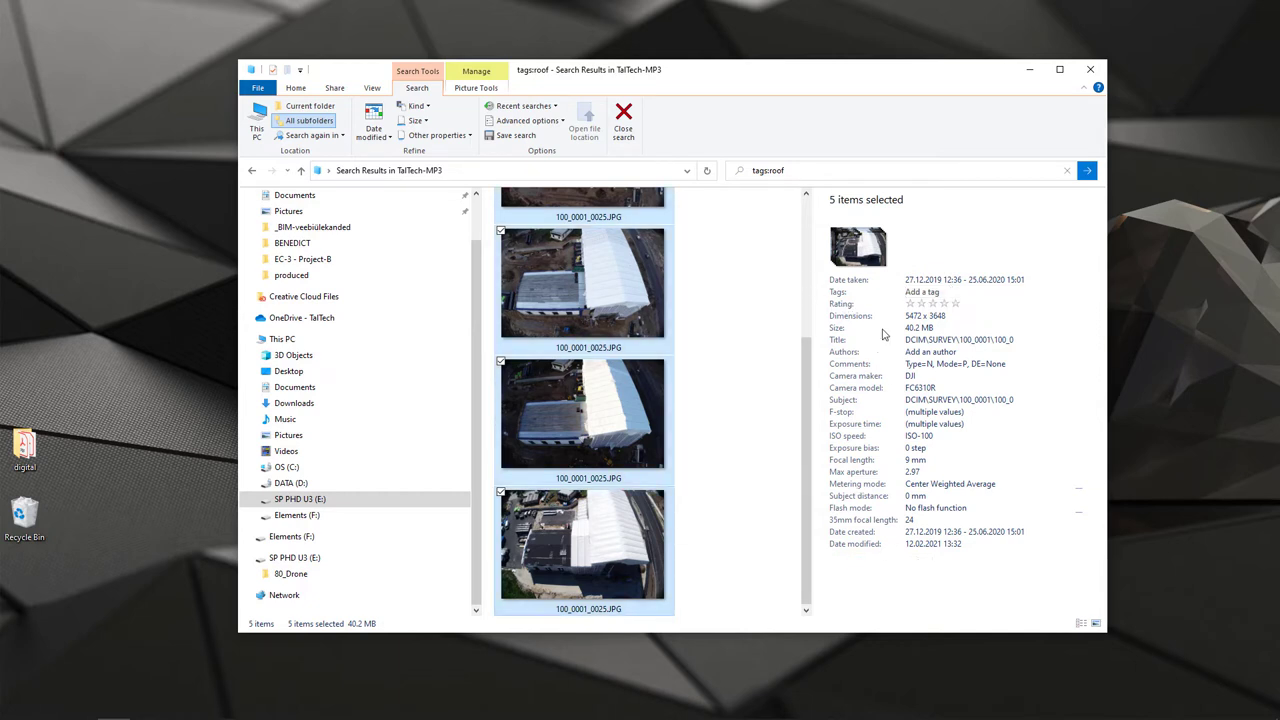
{"action": "left_click", "coordinate": [716, 475]}
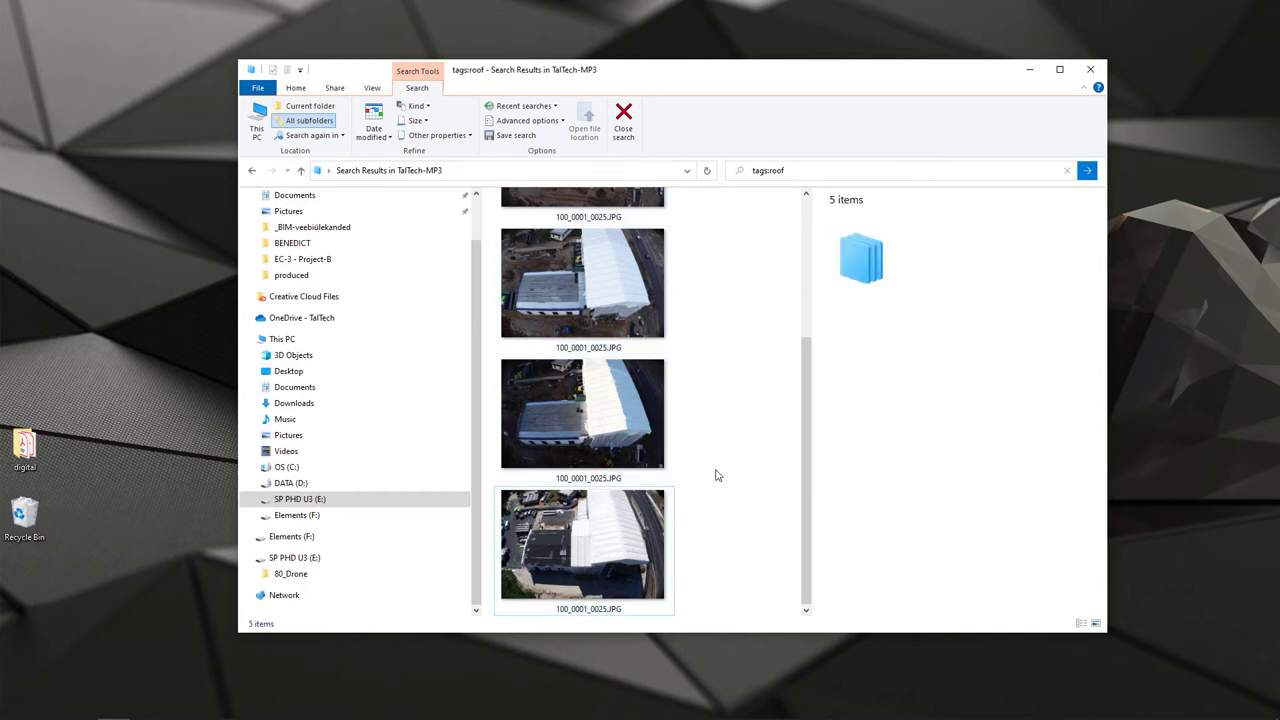
{"action": "left_click", "coordinate": [623, 120]}
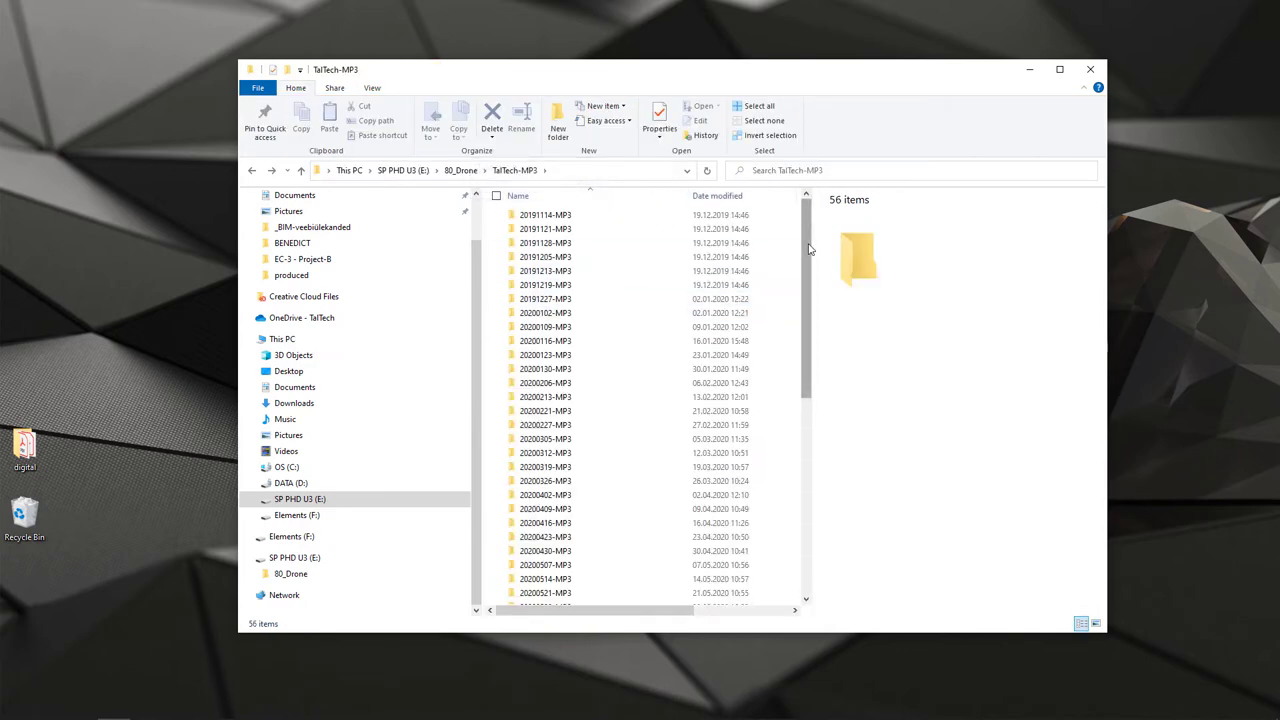
{"action": "mouse_move", "coordinate": [809, 251]}
{"action": "left_mouse_down"}
{"action": "mouse_move", "coordinate": [809, 318]}
{"action": "mouse_move", "coordinate": [800, 240]}
{"action": "left_mouse_up"}
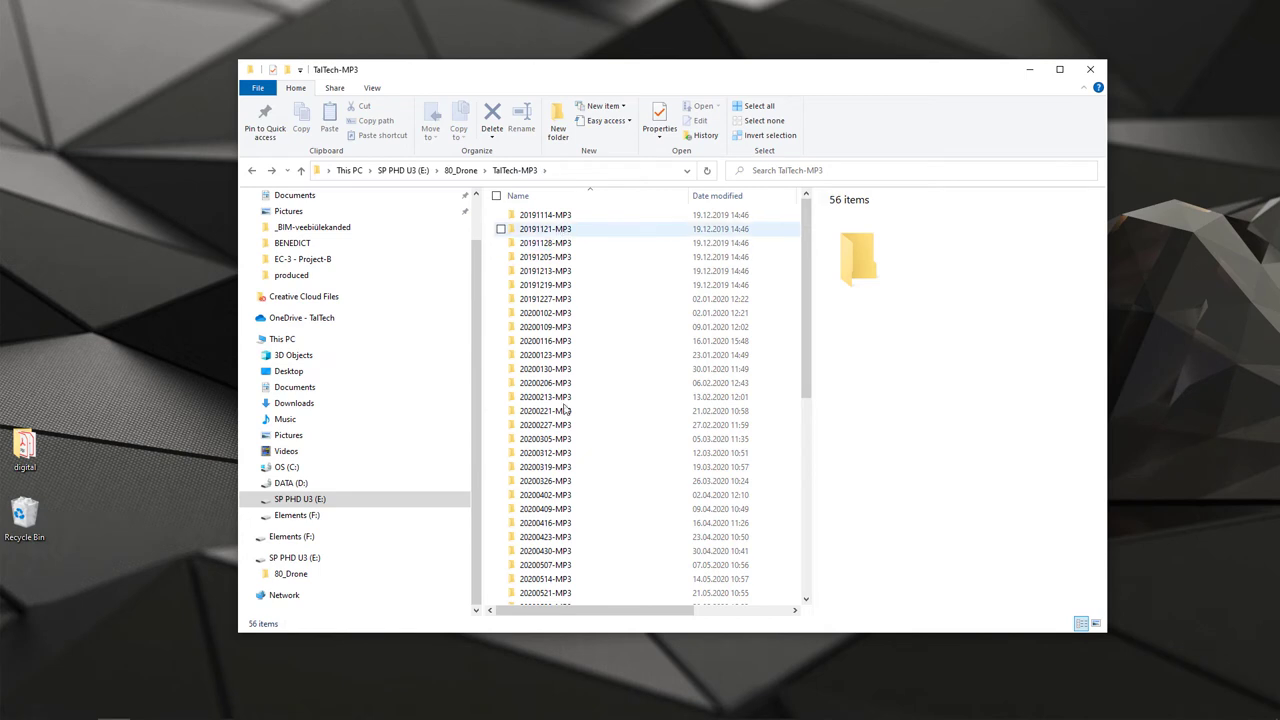
{"action": "right_click", "coordinate": [801, 507]}
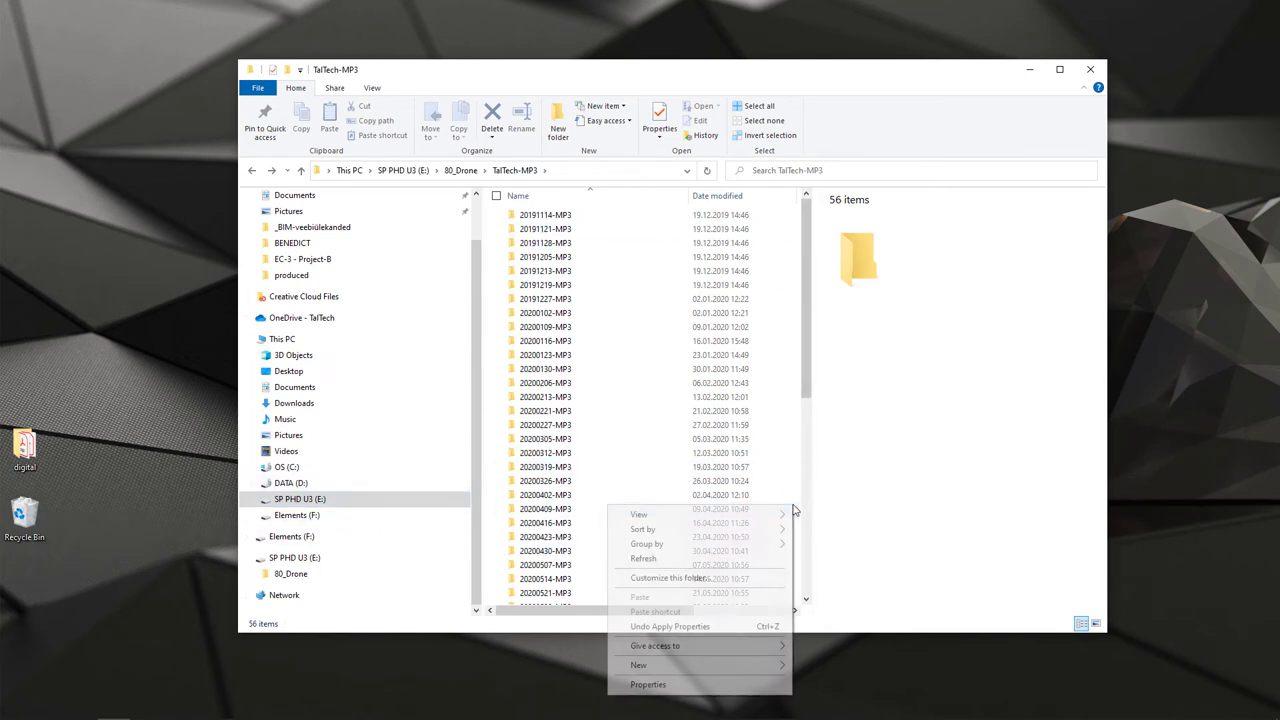
{"action": "left_click", "coordinate": [752, 688]}
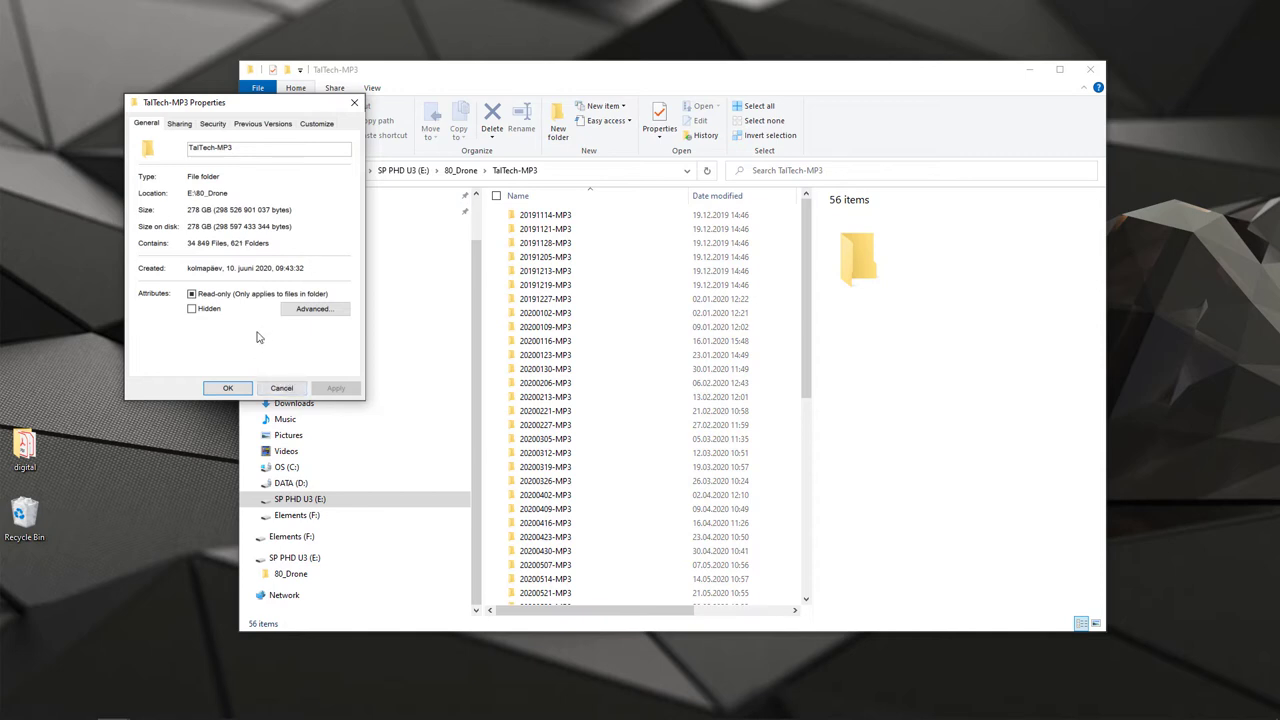
{"action": "left_click", "coordinate": [280, 389]}
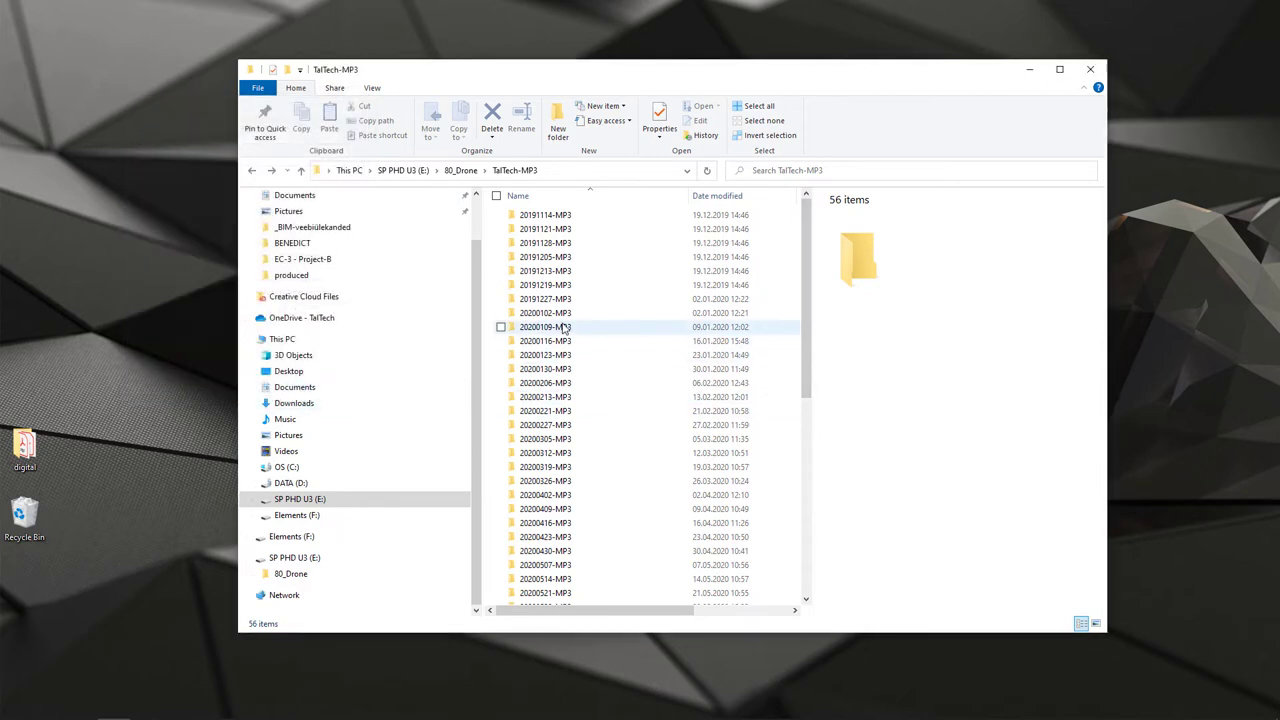
{"action": "mouse_move", "coordinate": [564, 328]}
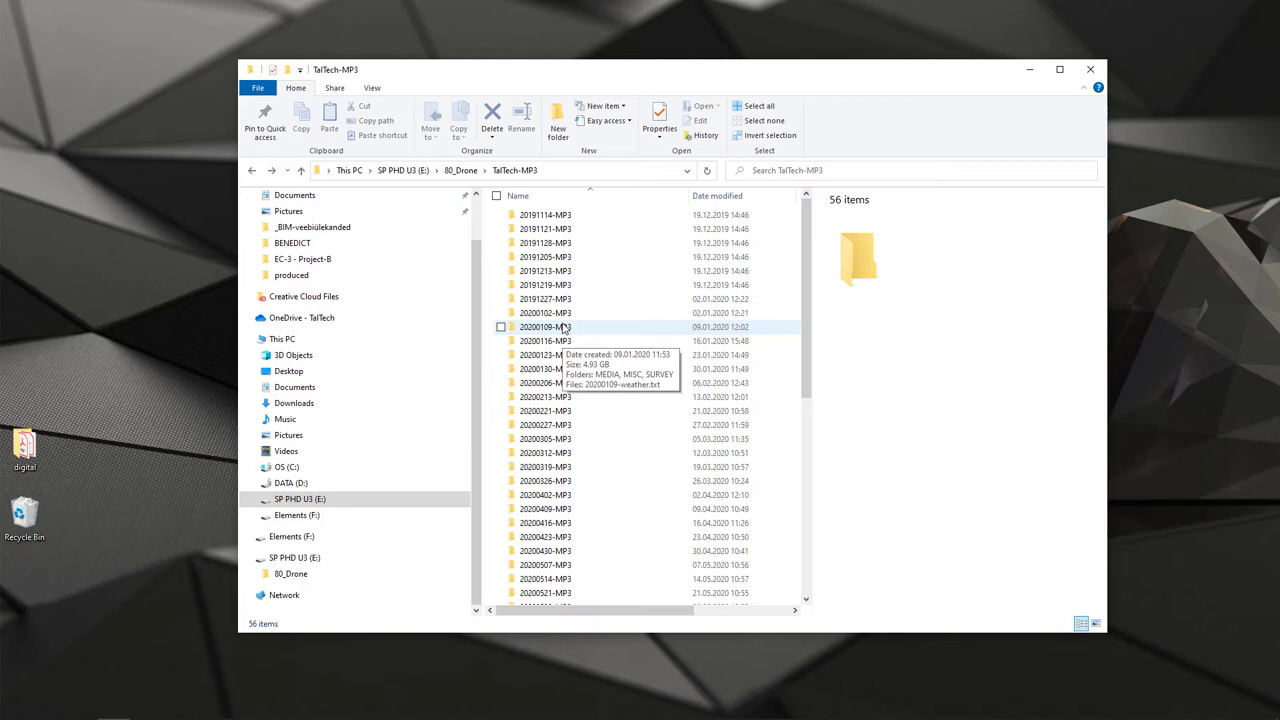
Open 20200123-MP3's SURVEY 100_50m photos, select the first six, then return to the flight folder
{"action": "double_click", "coordinate": [556, 356]}
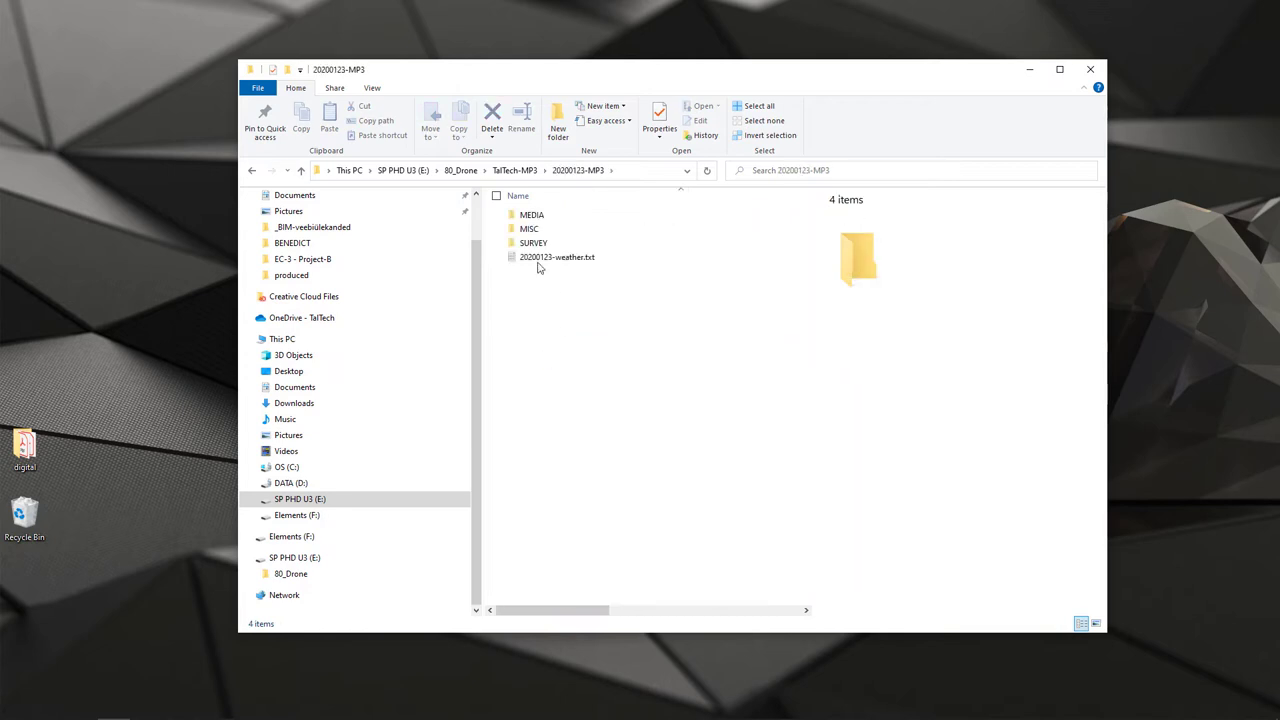
{"action": "double_click", "coordinate": [533, 243]}
{"action": "double_click", "coordinate": [535, 216]}
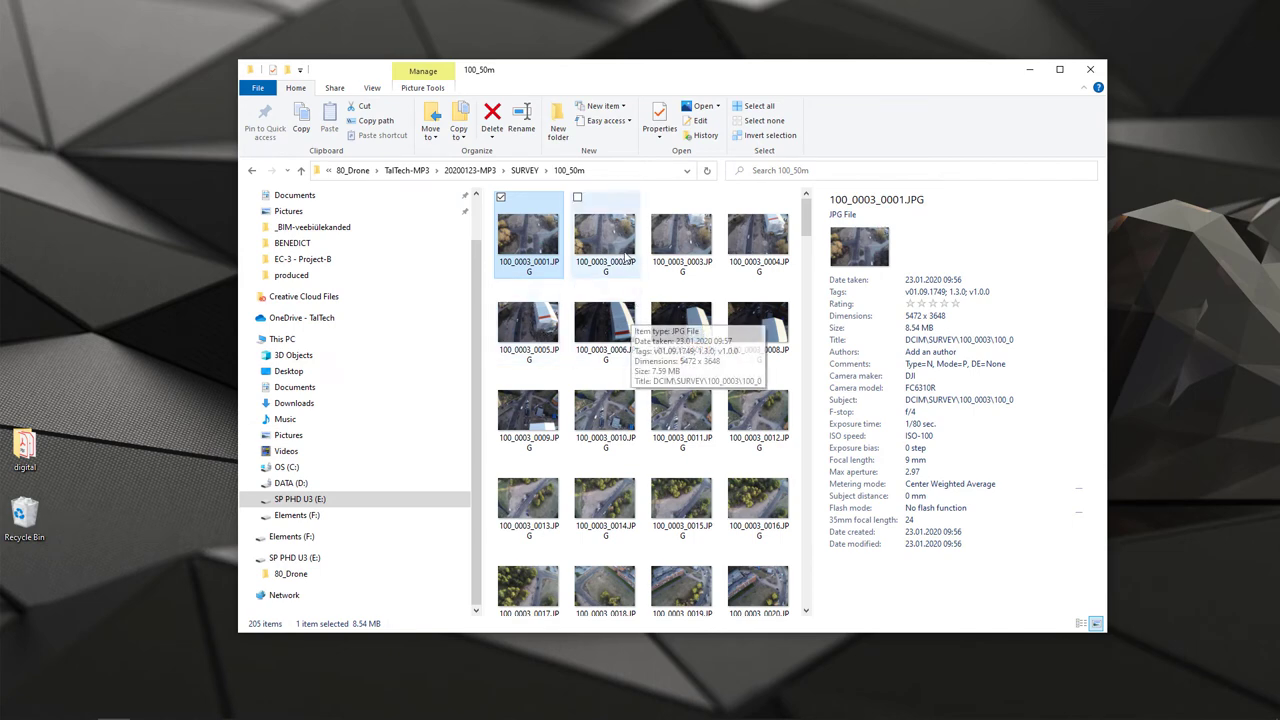
{"action": "left_click", "coordinate": [605, 330], "text": "shift"}
{"action": "key", "text": "alt+Up"}
{"action": "key", "text": "alt+Up"}
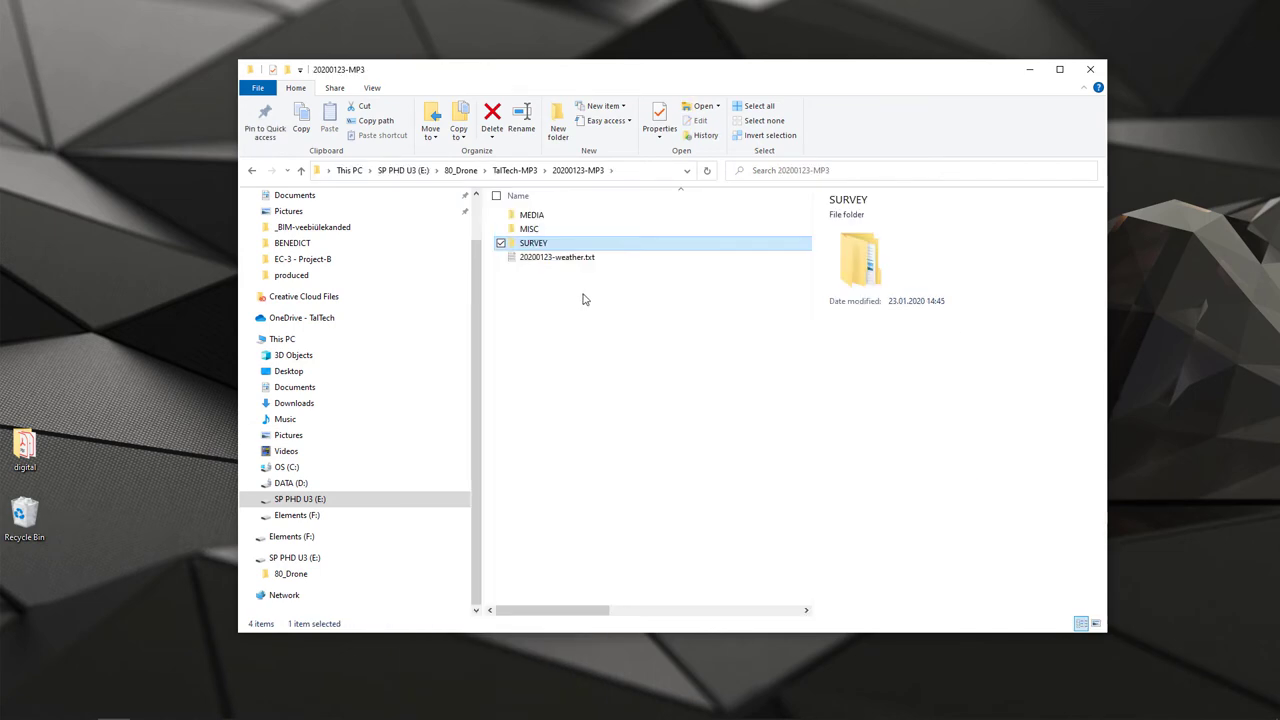
{"action": "left_click", "coordinate": [592, 305]}
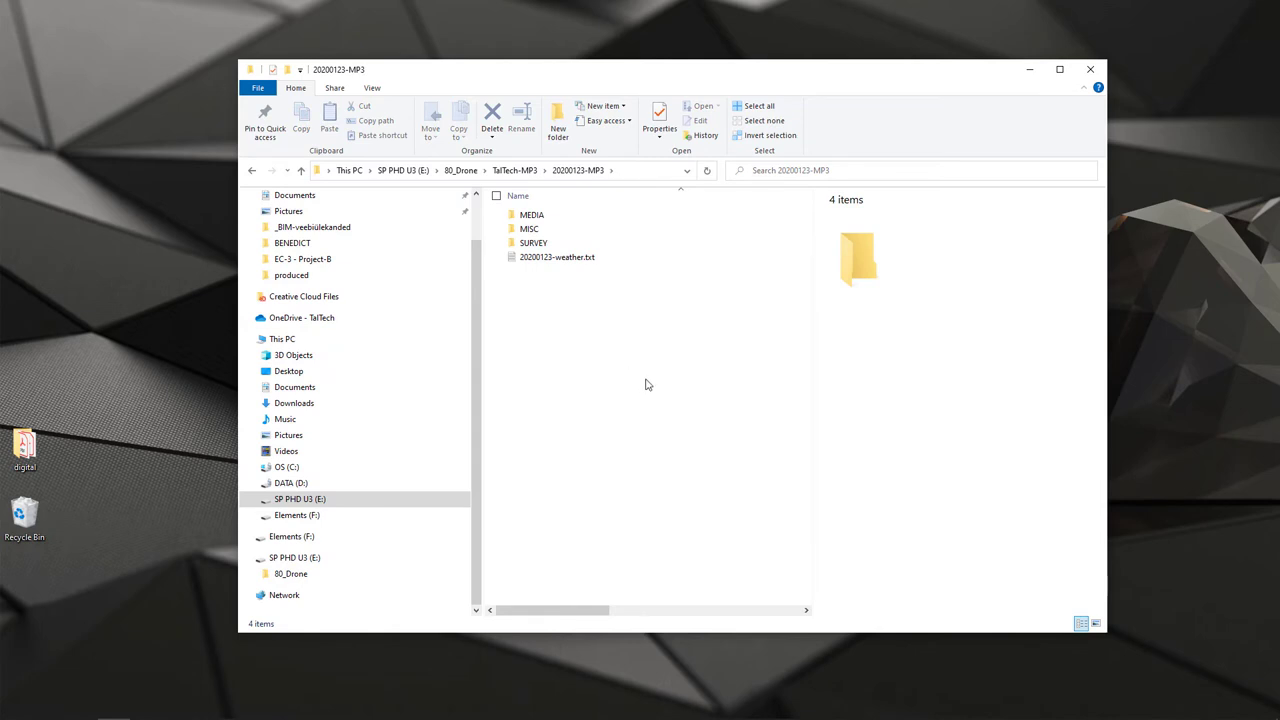
Return to TalTech-MP3 and rerun the 0001-0025 file-name search
{"action": "left_click", "coordinate": [516, 172]}
{"action": "left_click", "coordinate": [838, 172]}
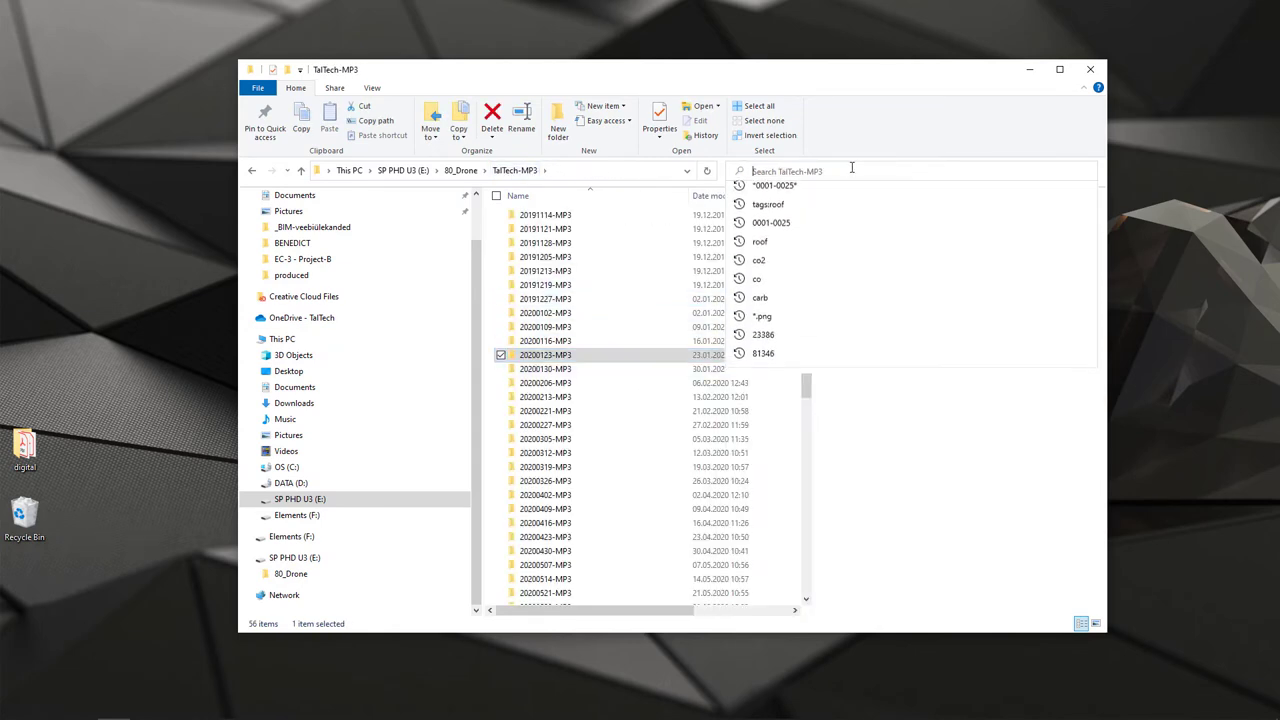
{"action": "type", "text": "*0001-0025*"}
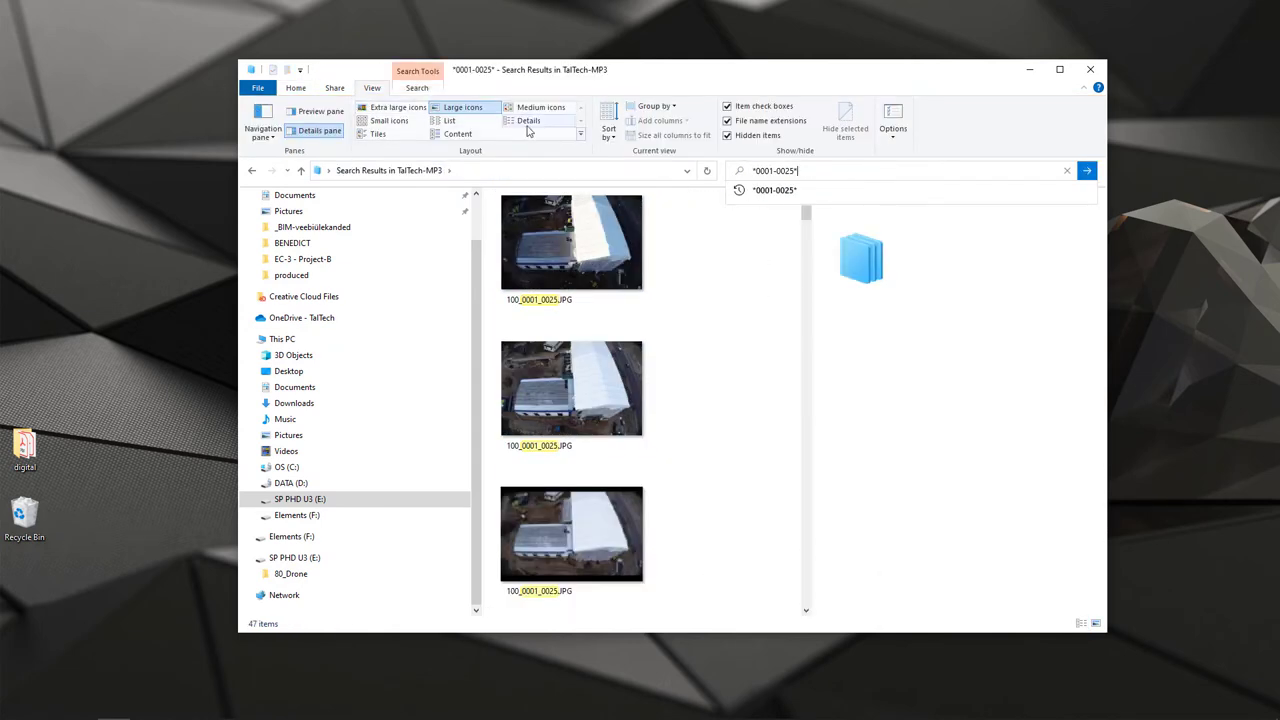
List the 47 results in Details and open the first nine photos in Photos
{"action": "left_click", "coordinate": [528, 121]}
{"action": "left_click", "coordinate": [550, 215]}
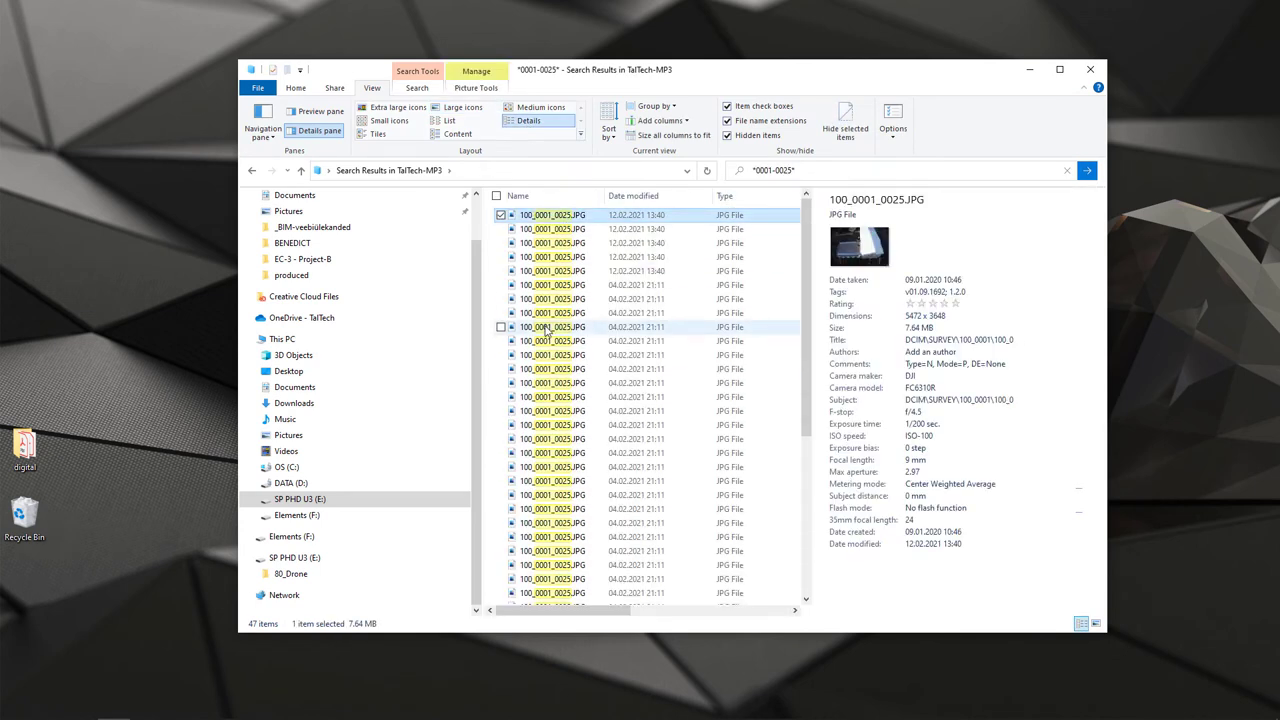
{"action": "left_click", "coordinate": [547, 327], "text": "shift"}
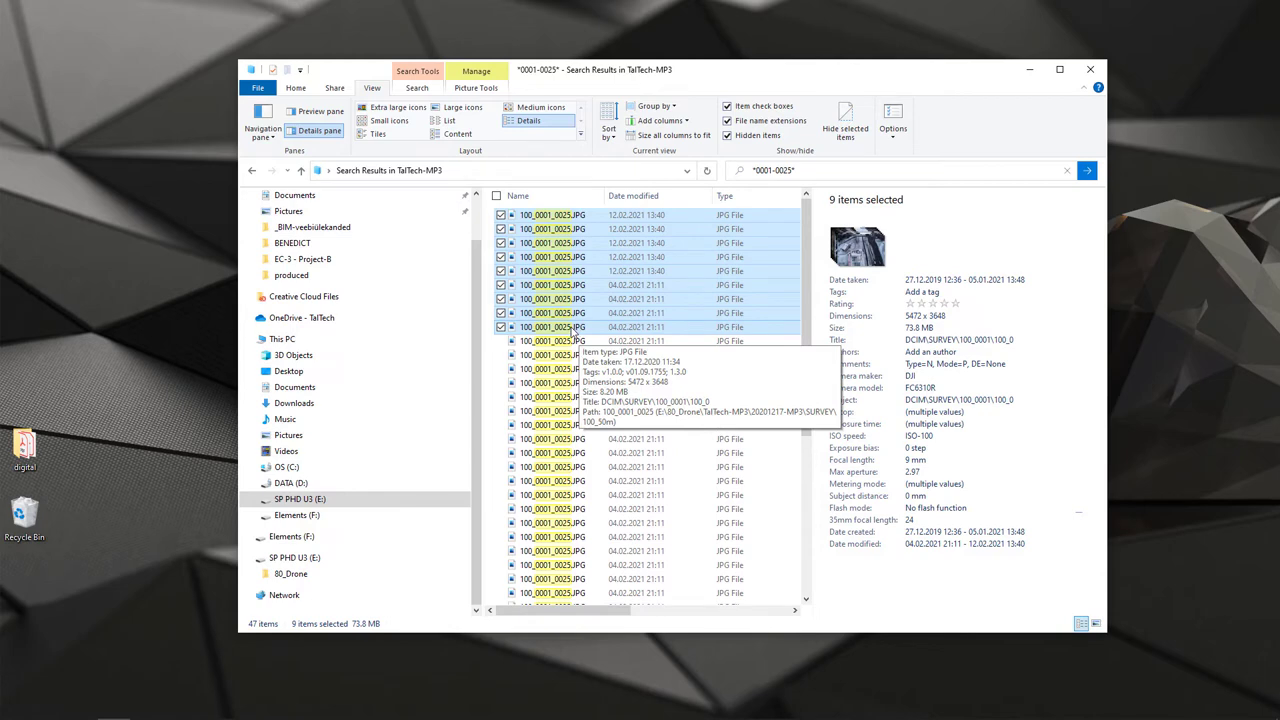
{"action": "right_click", "coordinate": [561, 329]}
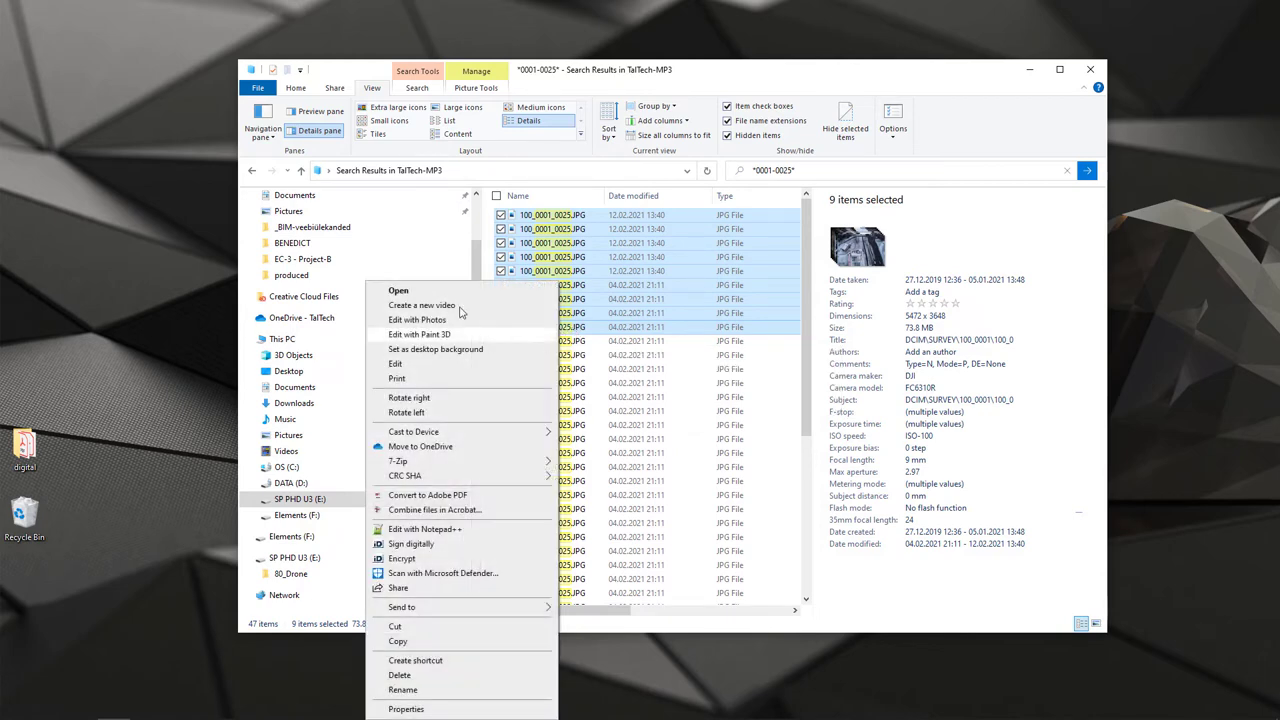
{"action": "left_click", "coordinate": [454, 292]}
Browse back to the road aerial shot, dismiss the Add to flyout twice, and close Photos
{"action": "scroll", "coordinate": [208, 364], "scroll_direction": "down", "scroll_amount": 3}
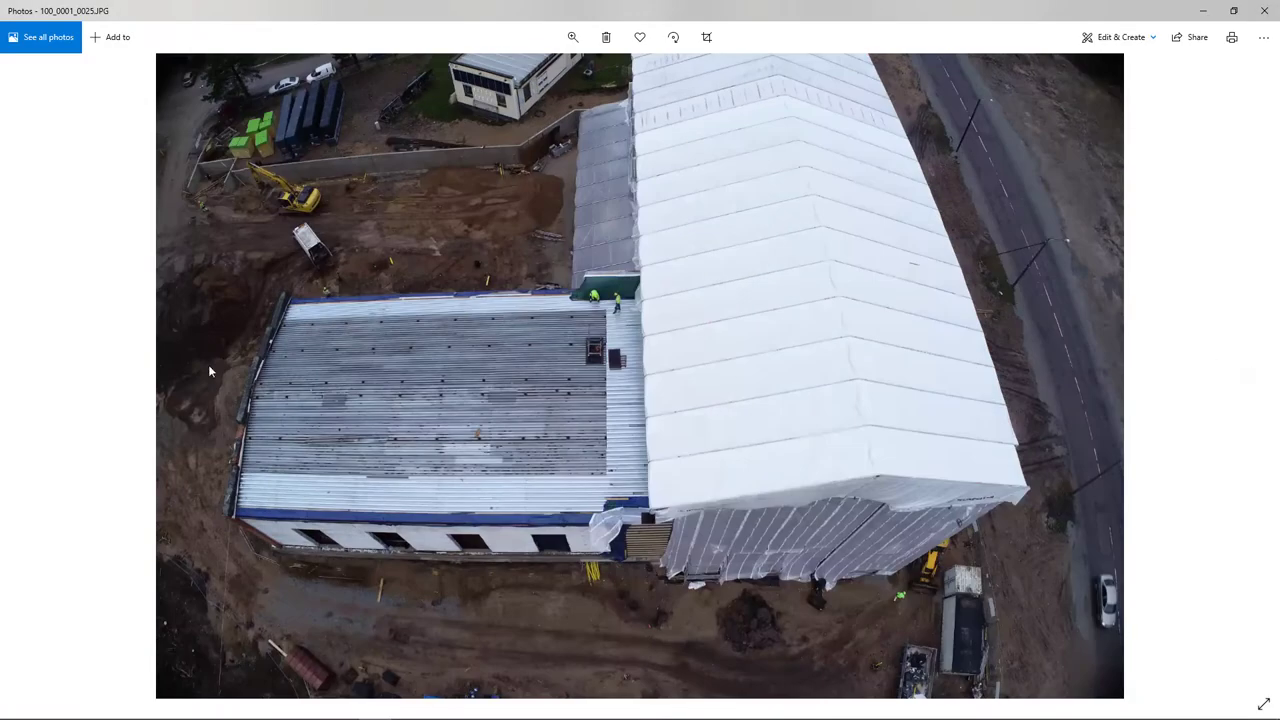
{"action": "left_click", "coordinate": [32, 376]}
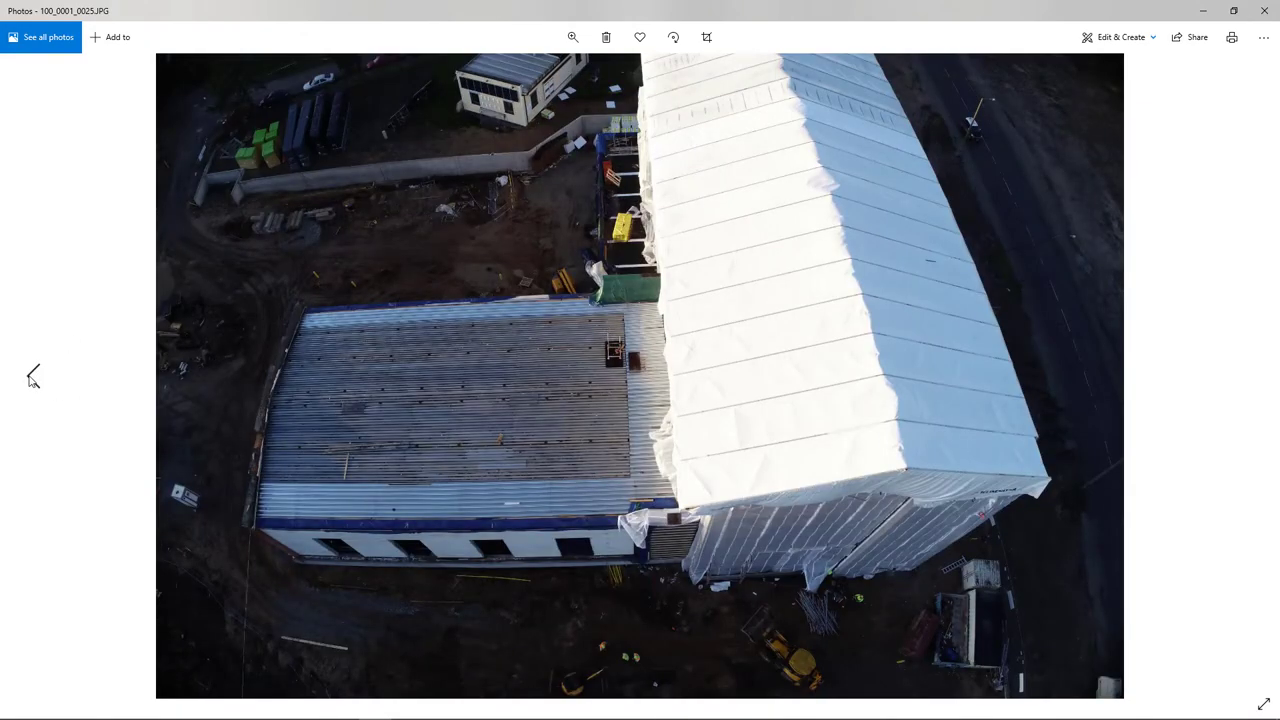
{"action": "left_click", "coordinate": [32, 376]}
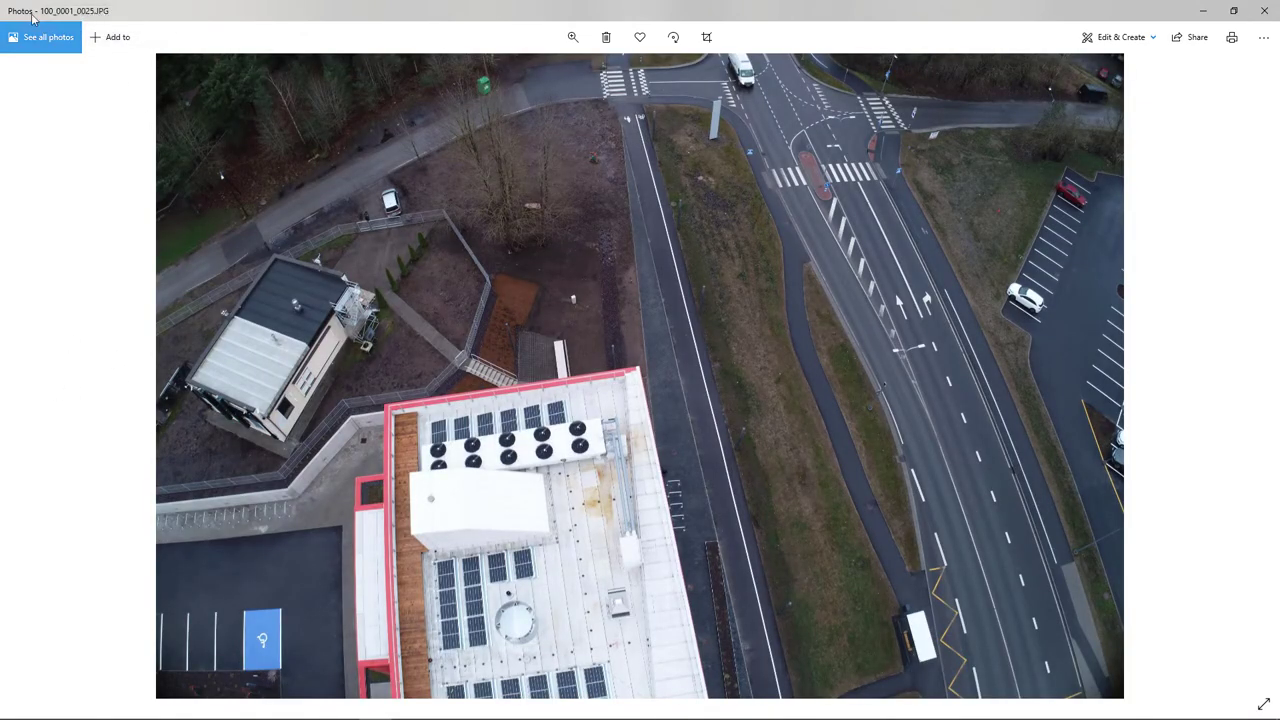
{"action": "left_click", "coordinate": [112, 37]}
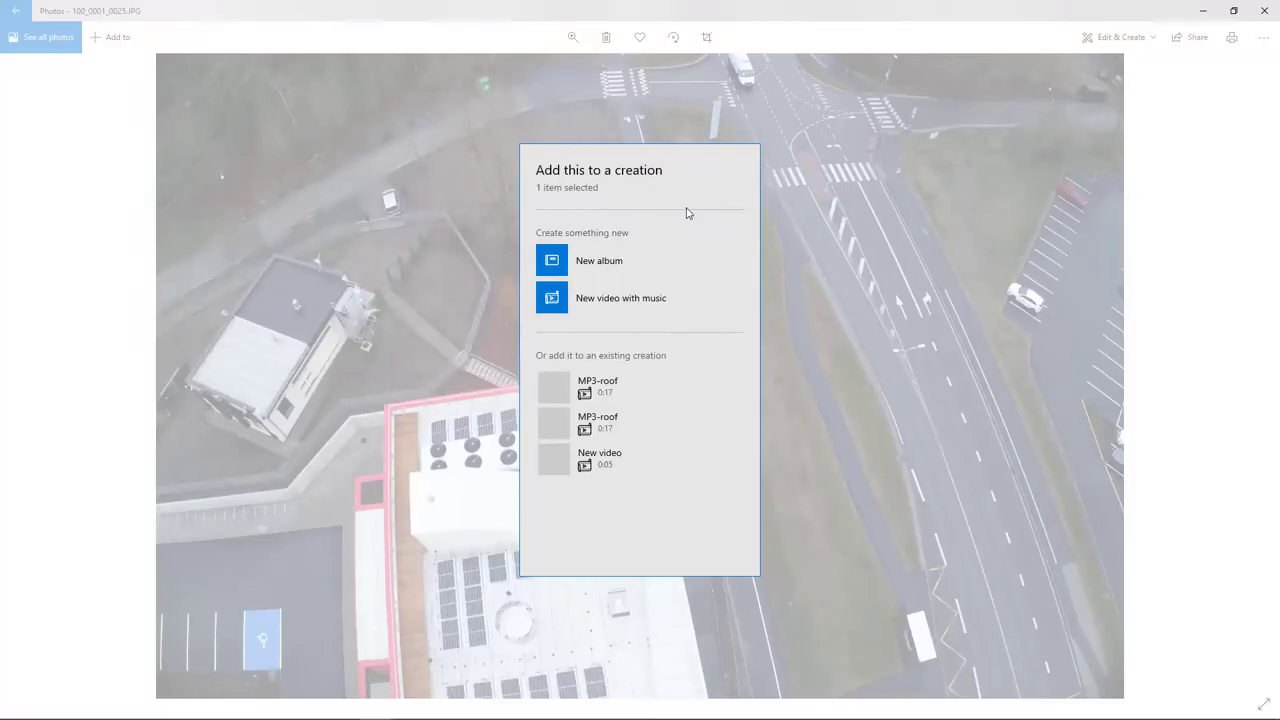
{"action": "left_click", "coordinate": [811, 354]}
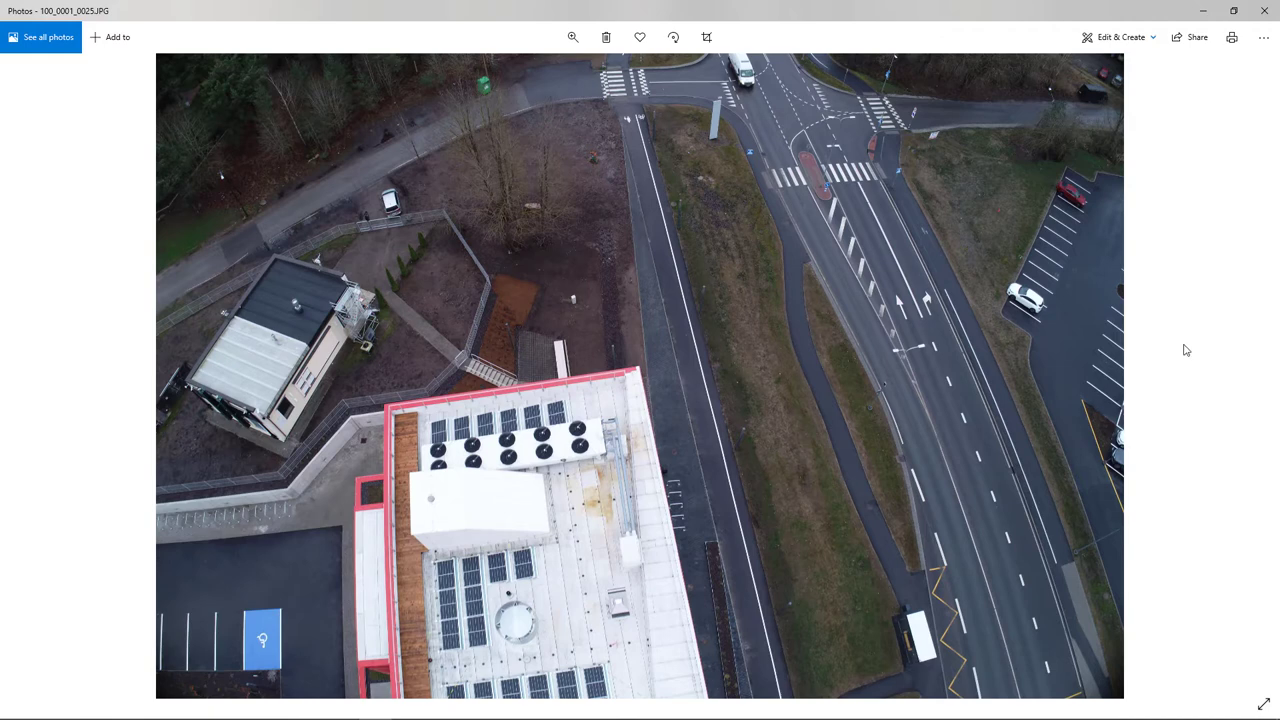
{"action": "left_click", "coordinate": [111, 40]}
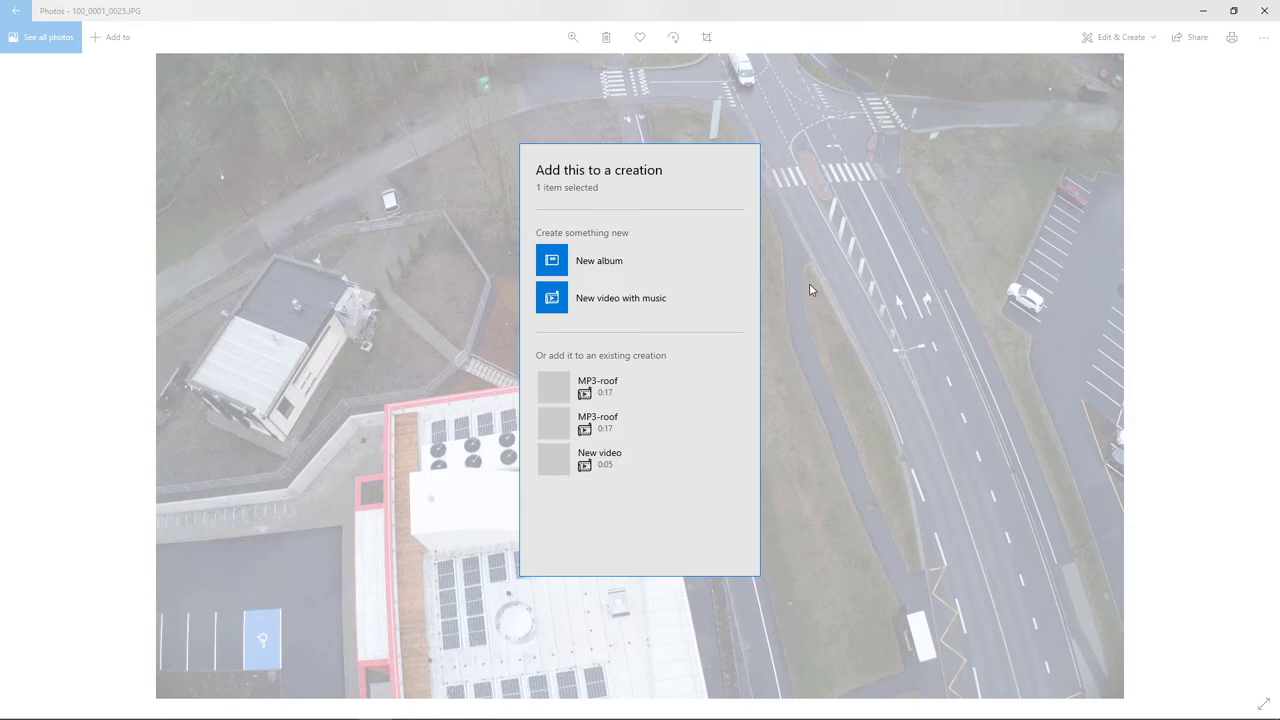
{"action": "left_click", "coordinate": [796, 412]}
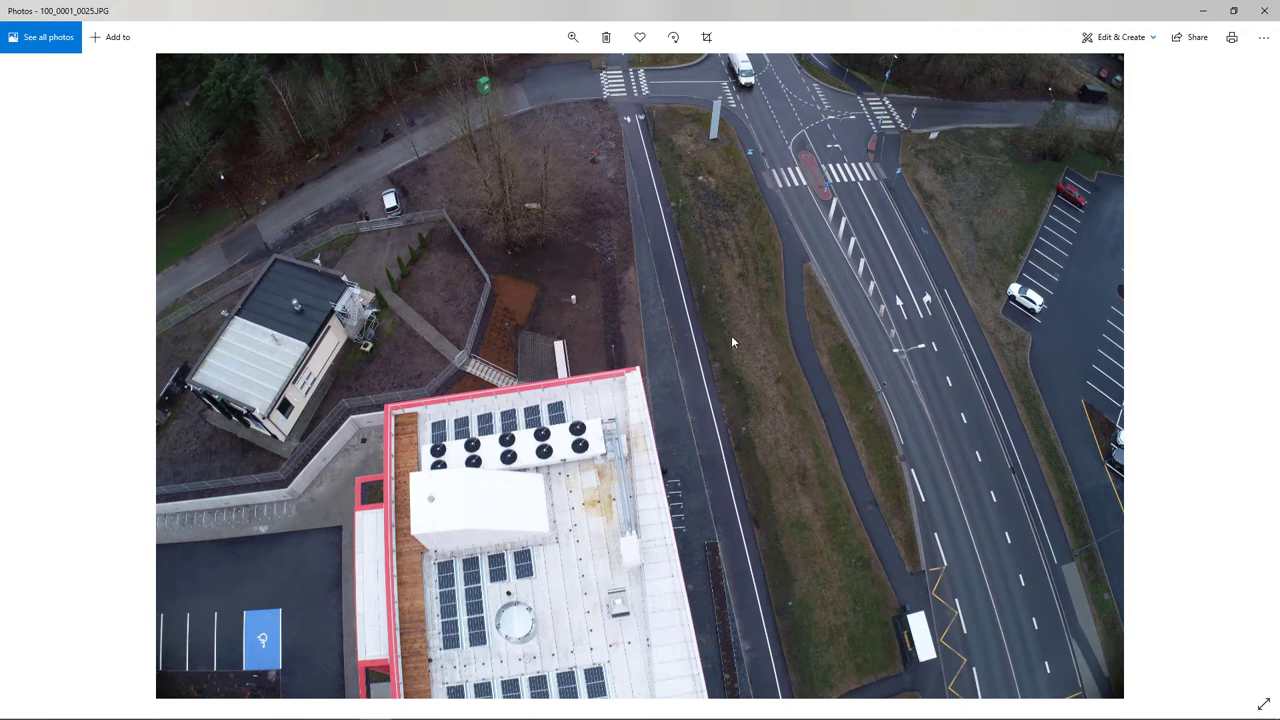
{"action": "left_click", "coordinate": [1264, 10]}
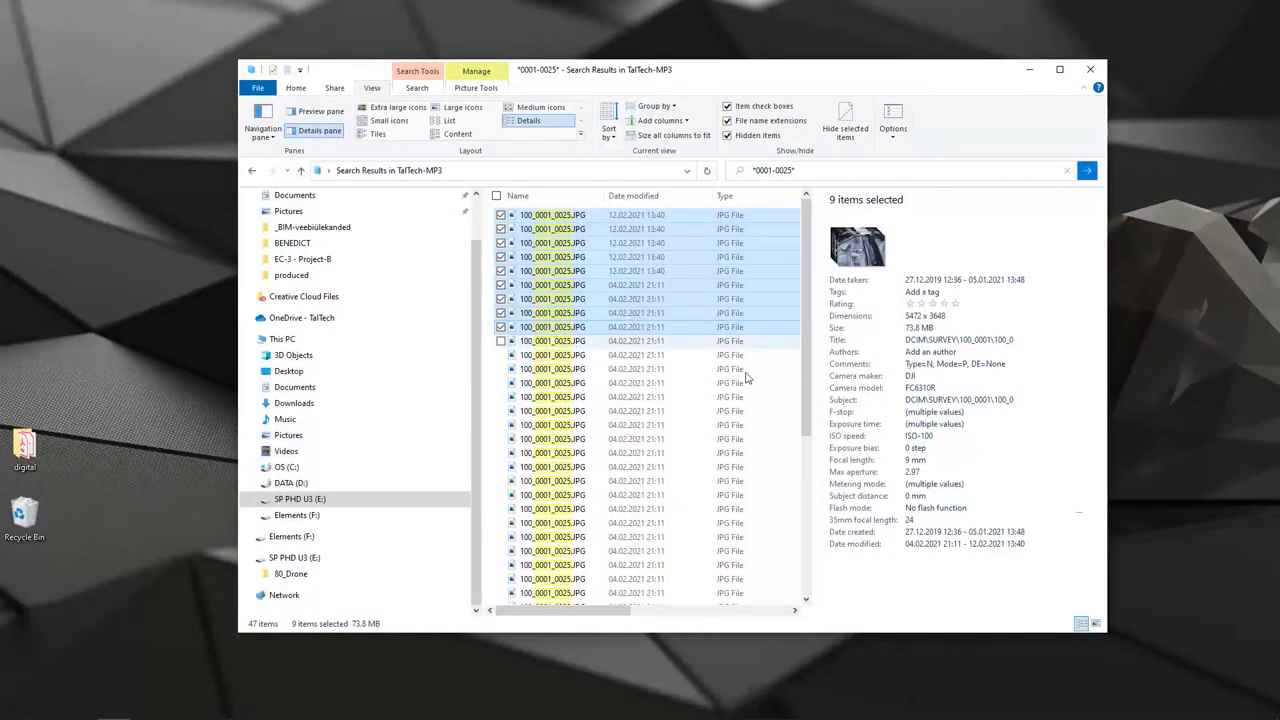
Hide the details pane and select the fourth, eighth, twelfth, then second search results
{"action": "left_click", "coordinate": [316, 132]}
{"action": "left_click", "coordinate": [556, 257]}
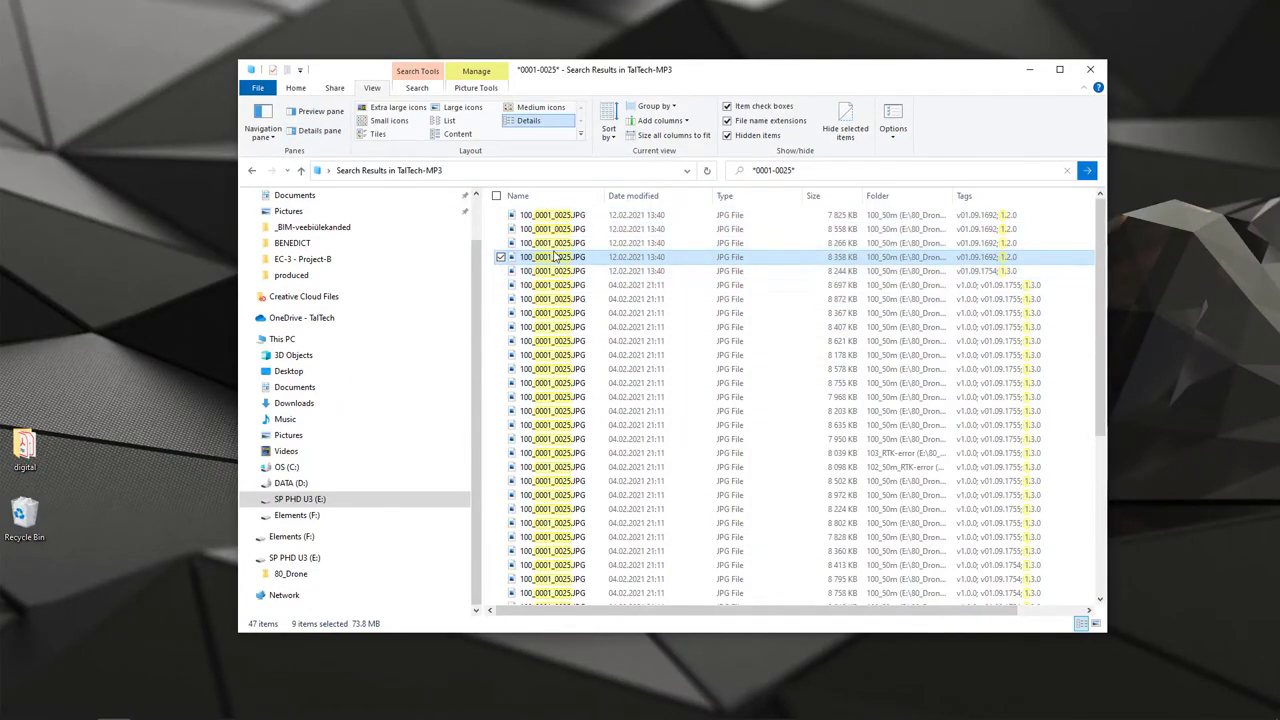
{"action": "left_click", "coordinate": [545, 313]}
{"action": "left_click", "coordinate": [550, 369]}
{"action": "left_click", "coordinate": [549, 229]}
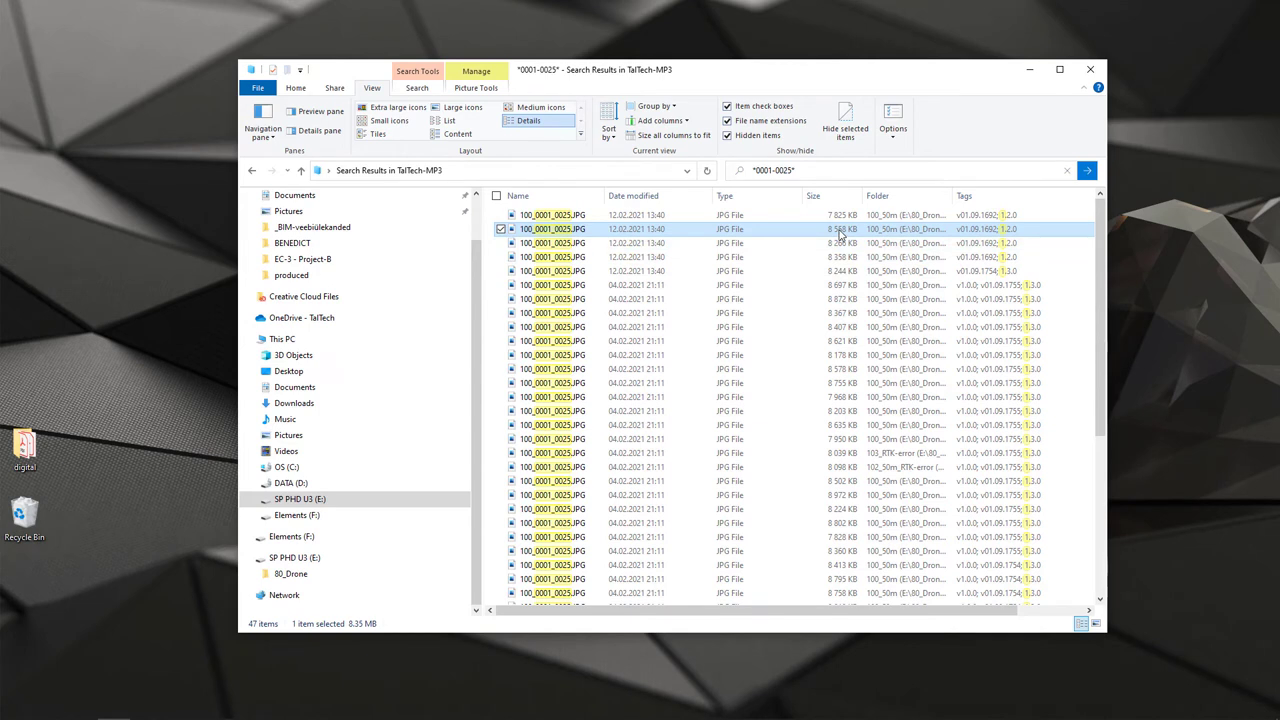
{"action": "mouse_move", "coordinate": [577, 232]}
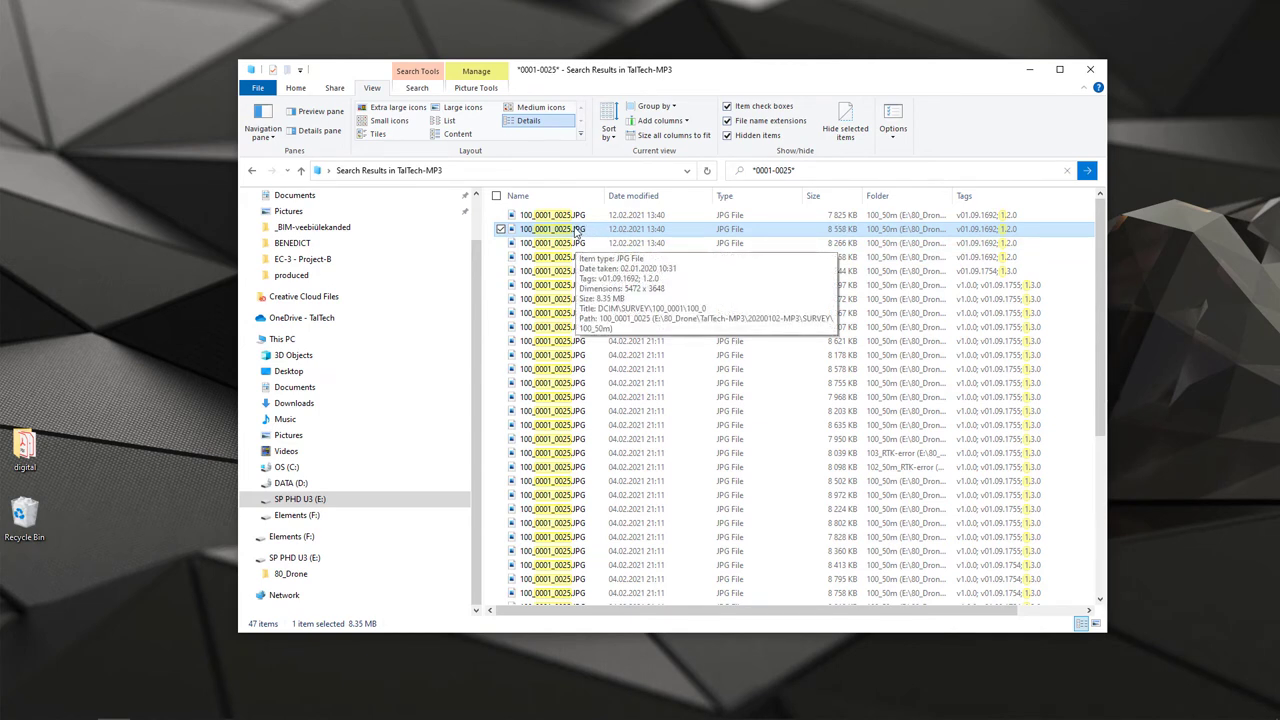
{"action": "mouse_move", "coordinate": [553, 250]}
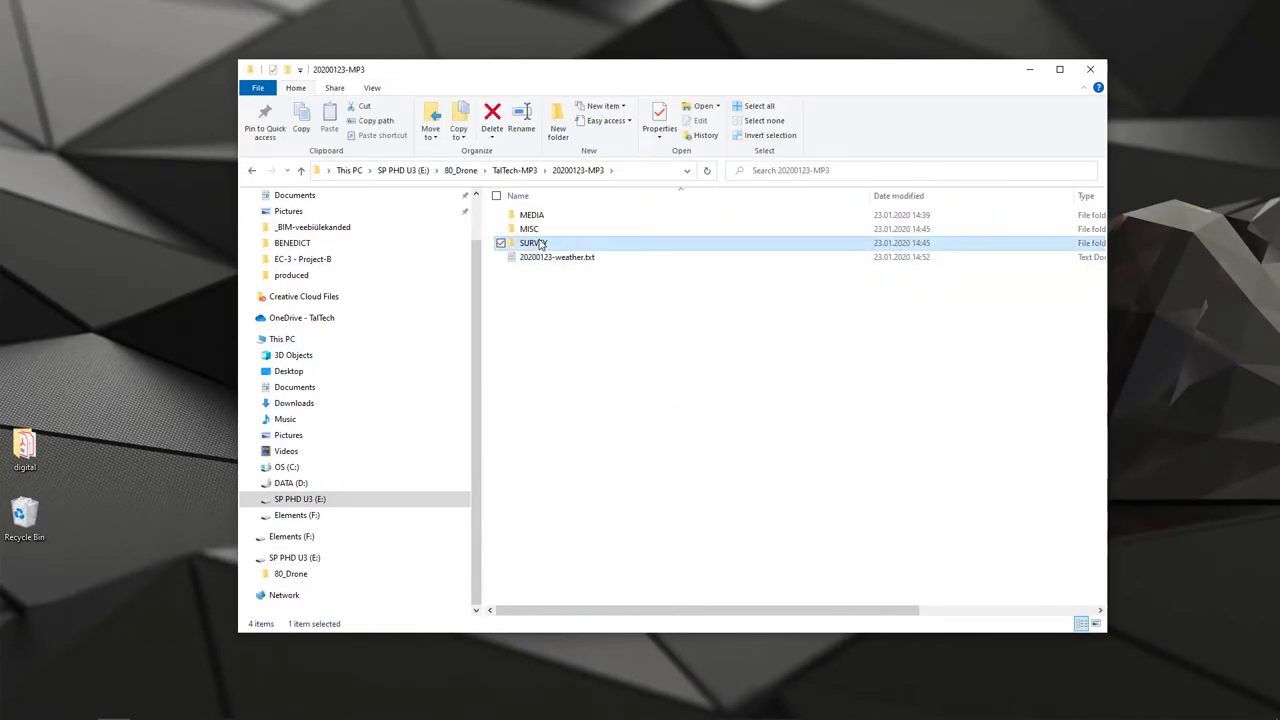
Open this flight's SURVEY 100_50m folder and step through a photo in the viewer
{"action": "double_click", "coordinate": [535, 243]}
{"action": "double_click", "coordinate": [533, 216]}
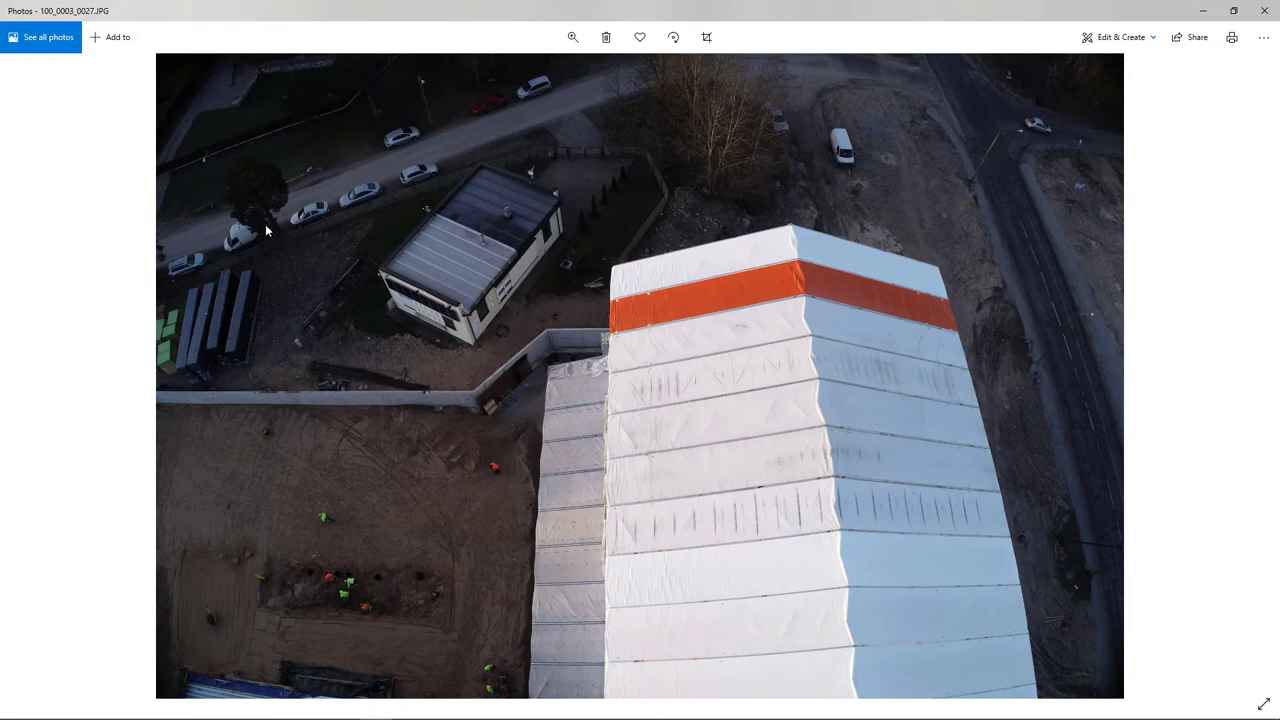
{"action": "key", "text": "Right"}
{"action": "key", "text": "alt+F4"}
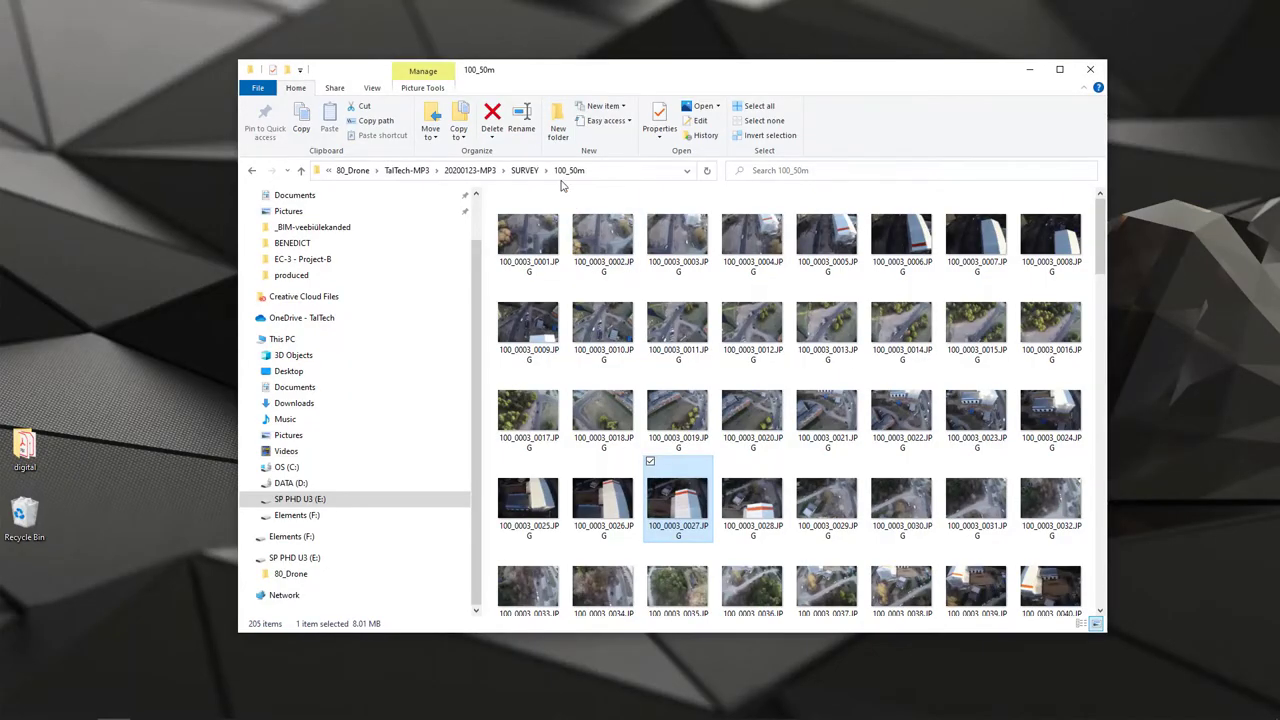
{"action": "right_click", "coordinate": [535, 247]}
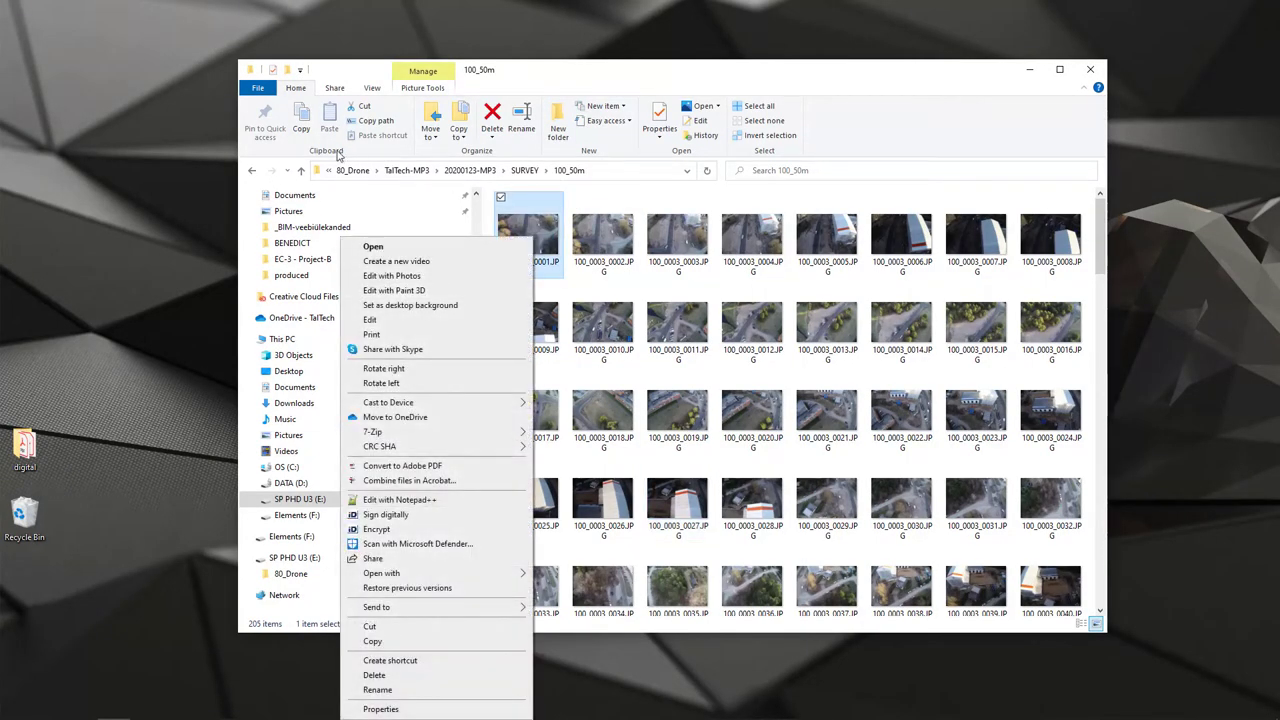
Turn on the Details pane and open the first photo, 100_0003_0001.JPG, in Photos
{"action": "left_click", "coordinate": [373, 89]}
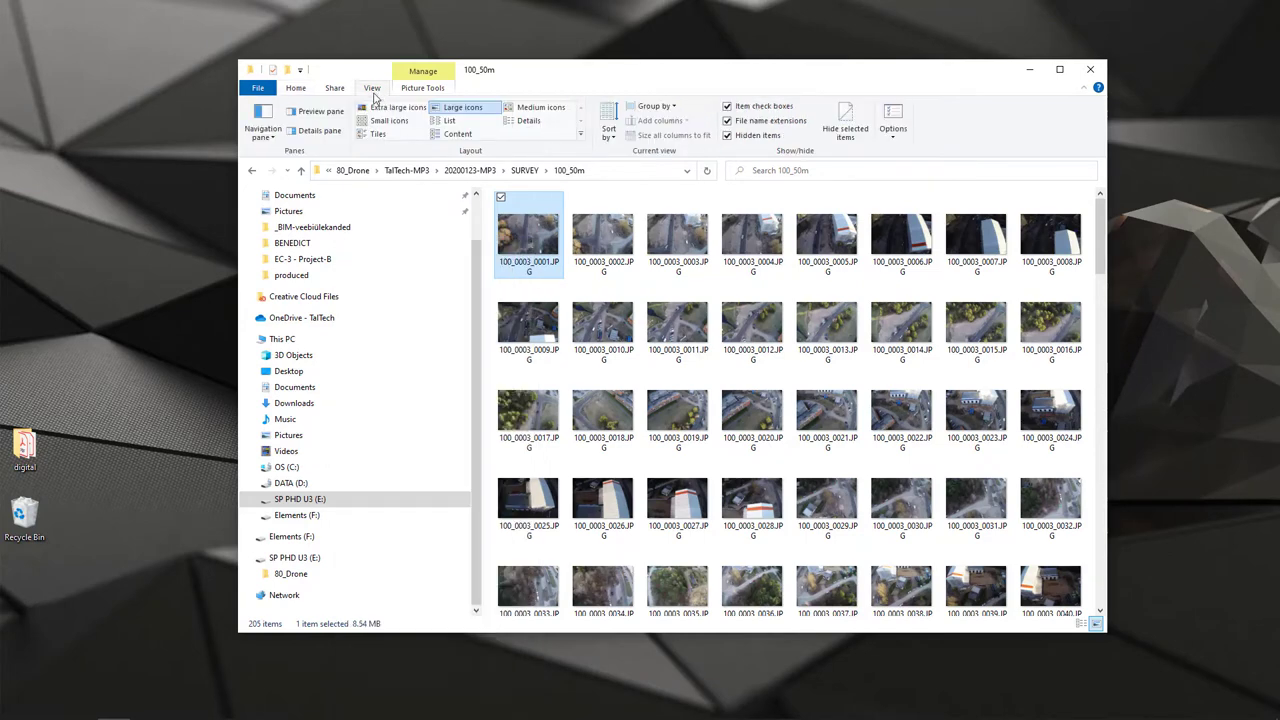
{"action": "left_click", "coordinate": [316, 130]}
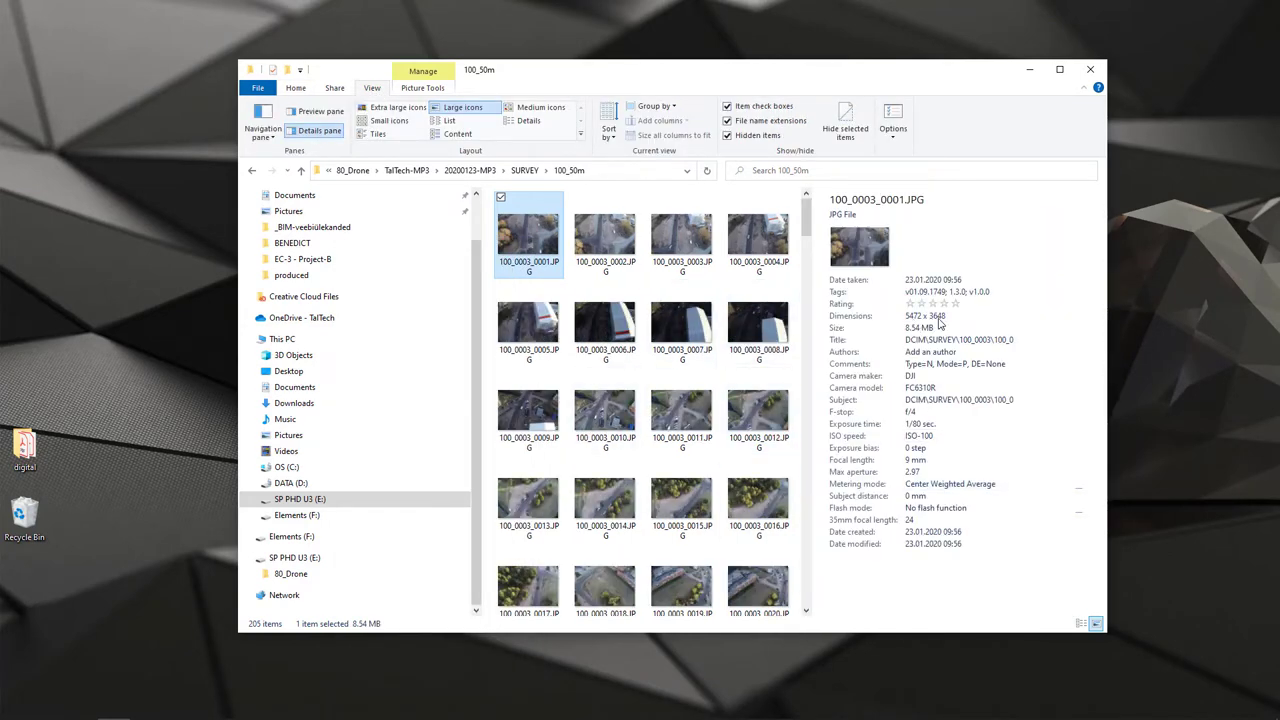
{"action": "double_click", "coordinate": [550, 268]}
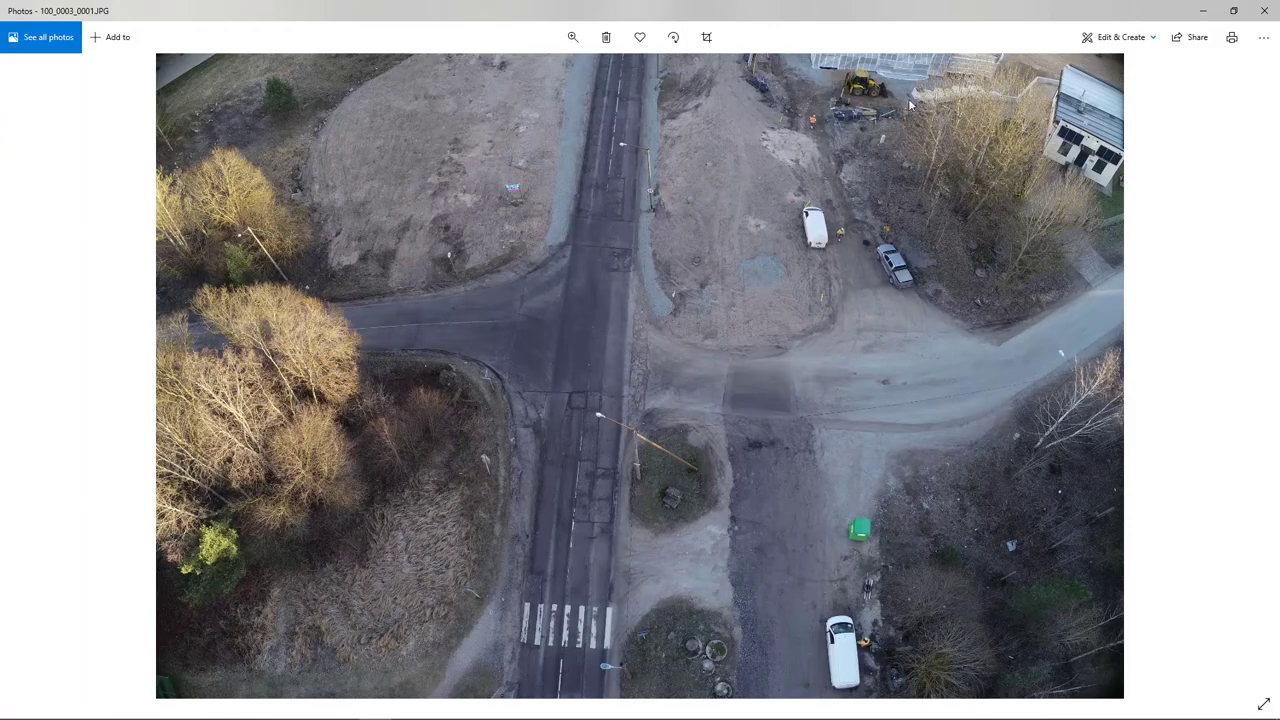
Close the photo viewer and widen the 100_50m file list by narrowing the details pane
{"action": "left_click", "coordinate": [1264, 10]}
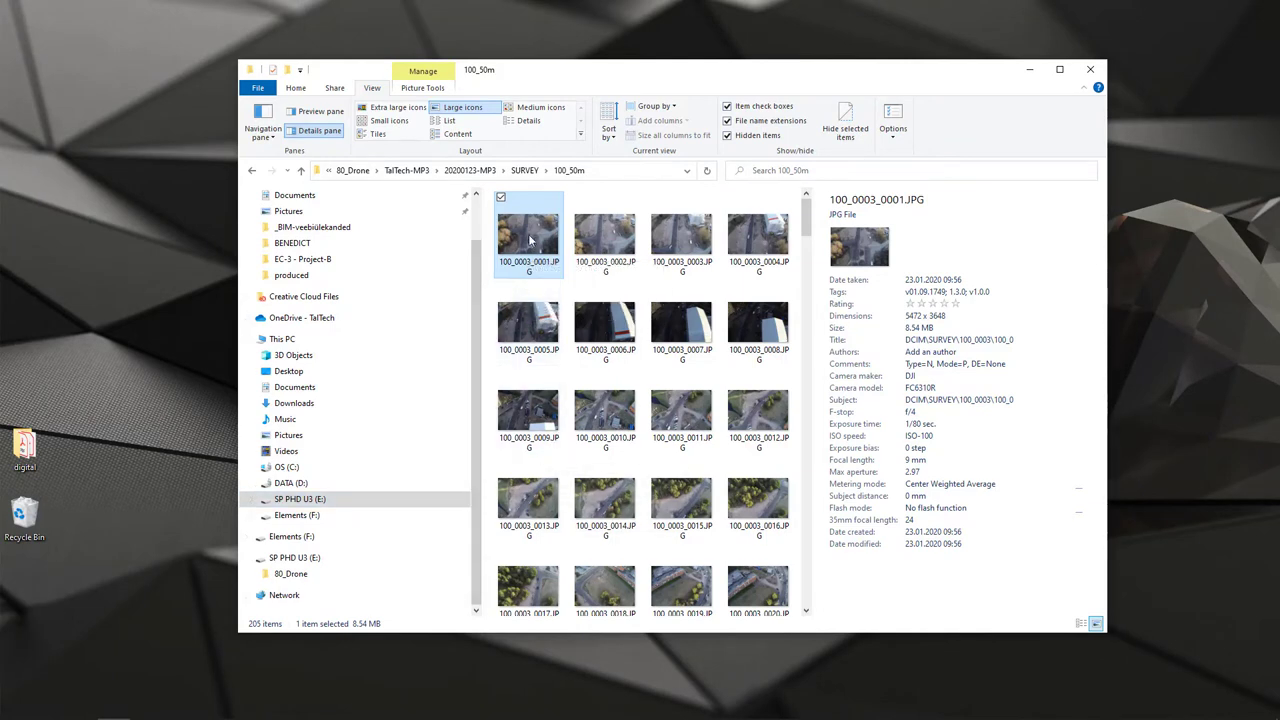
{"action": "mouse_move", "coordinate": [530, 238]}
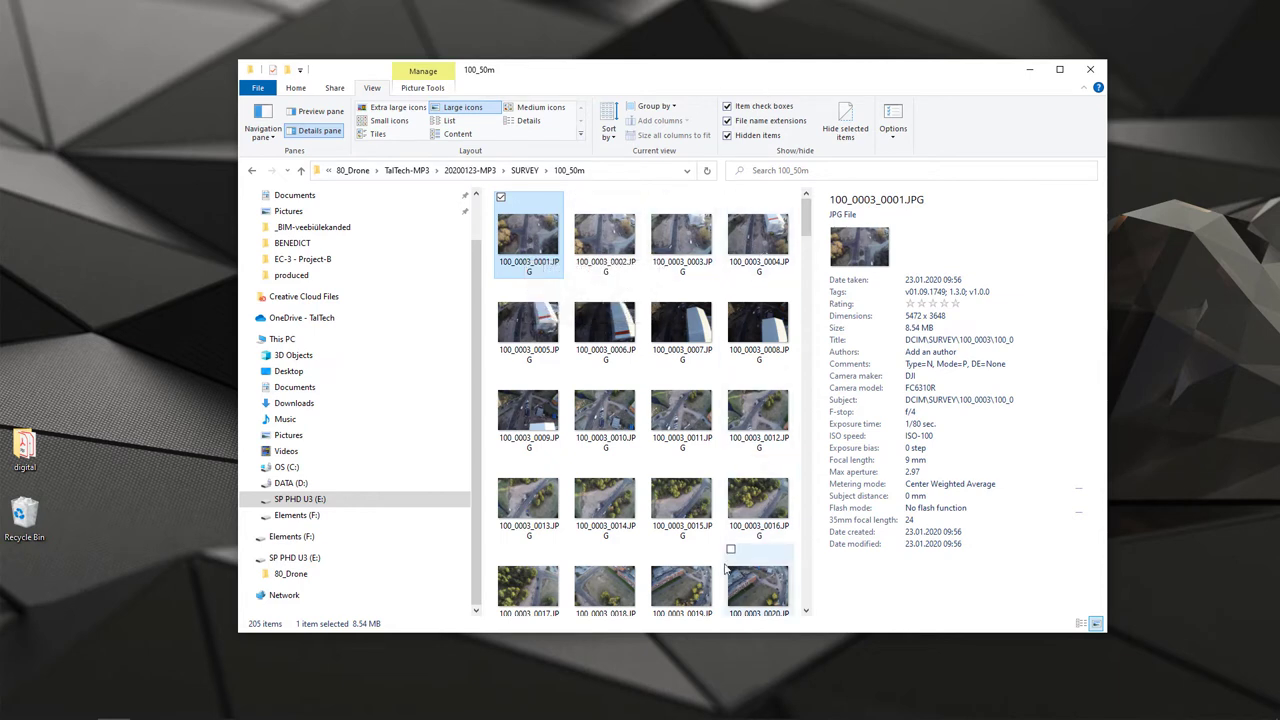
{"action": "left_click_drag", "start_coordinate": [821, 416], "coordinate": [938, 416]}
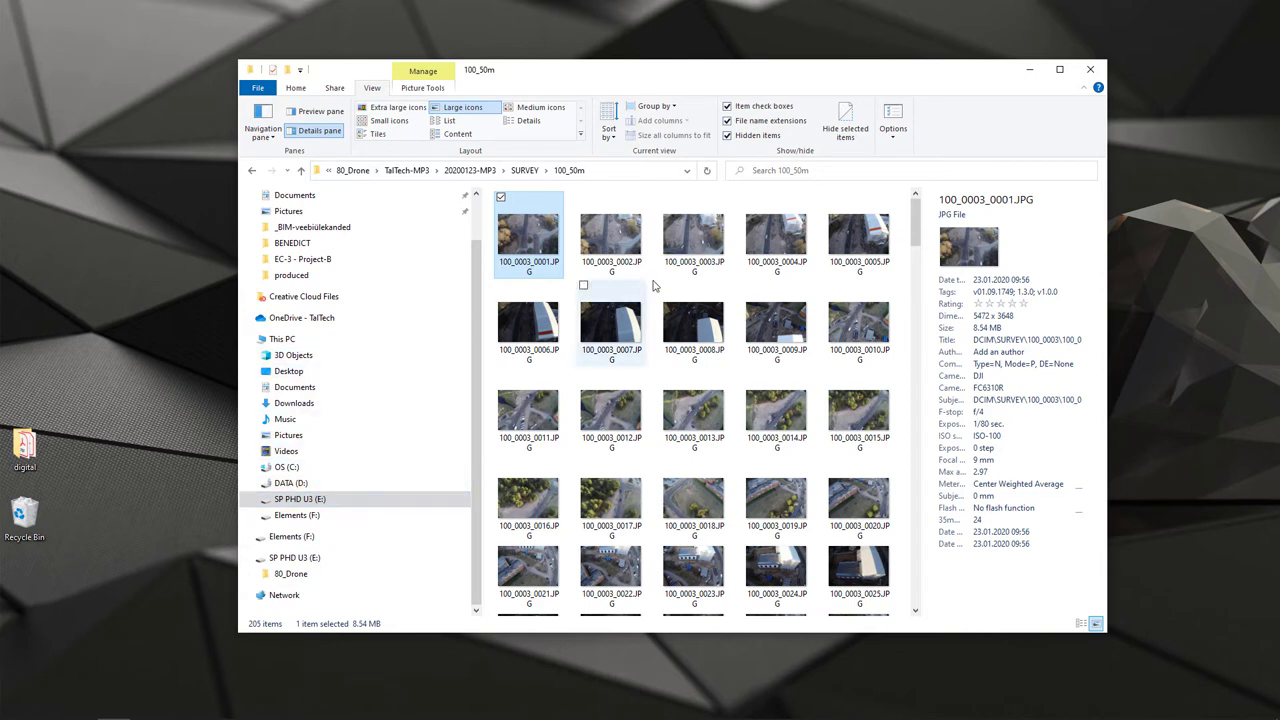
Browse DATA (D:) › 80_Drone › MP3 › 20191114-MP3 › SURVEY › 100_50m and view 100_0006_0001's metadata
{"action": "left_click", "coordinate": [290, 483]}
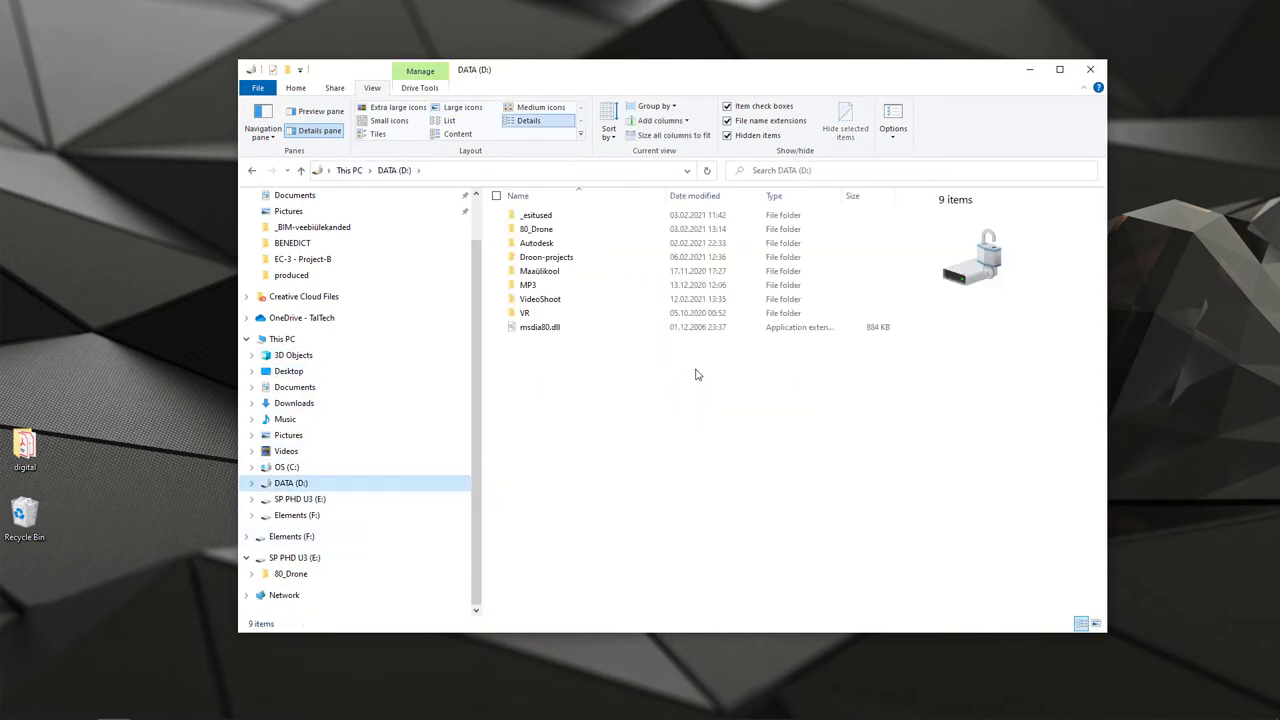
{"action": "double_click", "coordinate": [546, 237]}
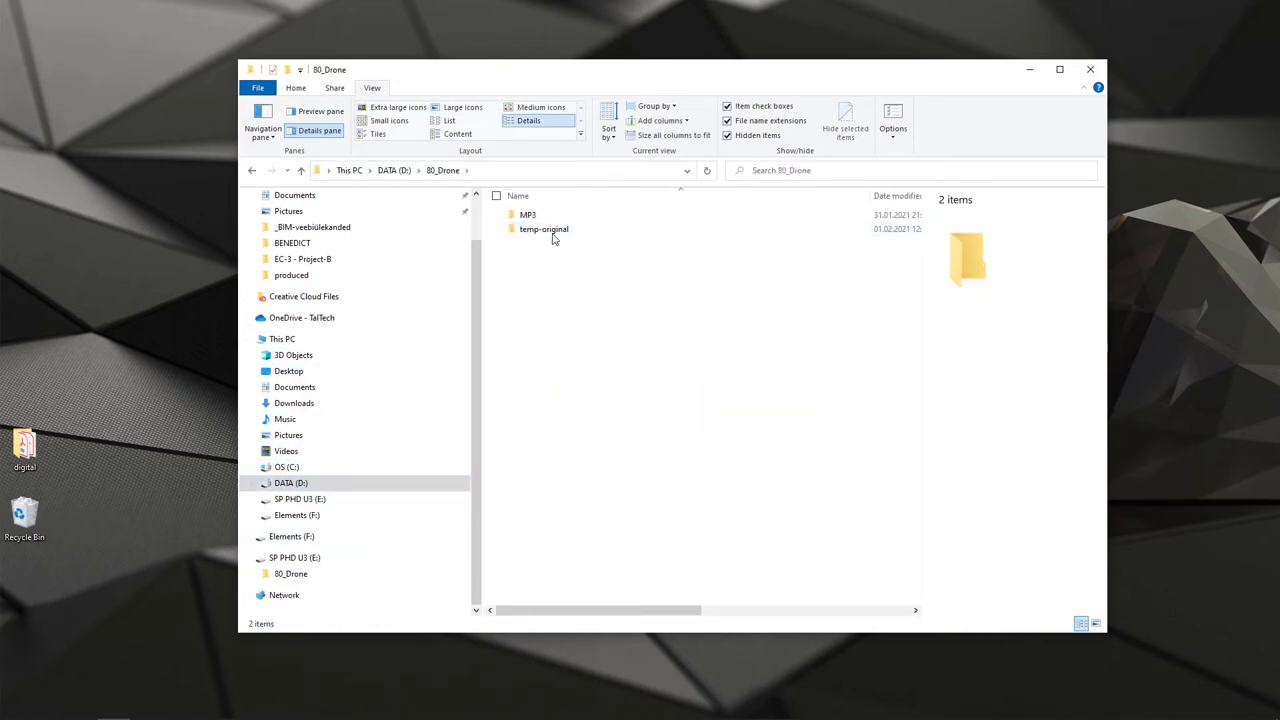
{"action": "double_click", "coordinate": [544, 228]}
{"action": "double_click", "coordinate": [544, 224]}
{"action": "double_click", "coordinate": [544, 226]}
{"action": "double_click", "coordinate": [544, 212]}
{"action": "left_click", "coordinate": [530, 245]}
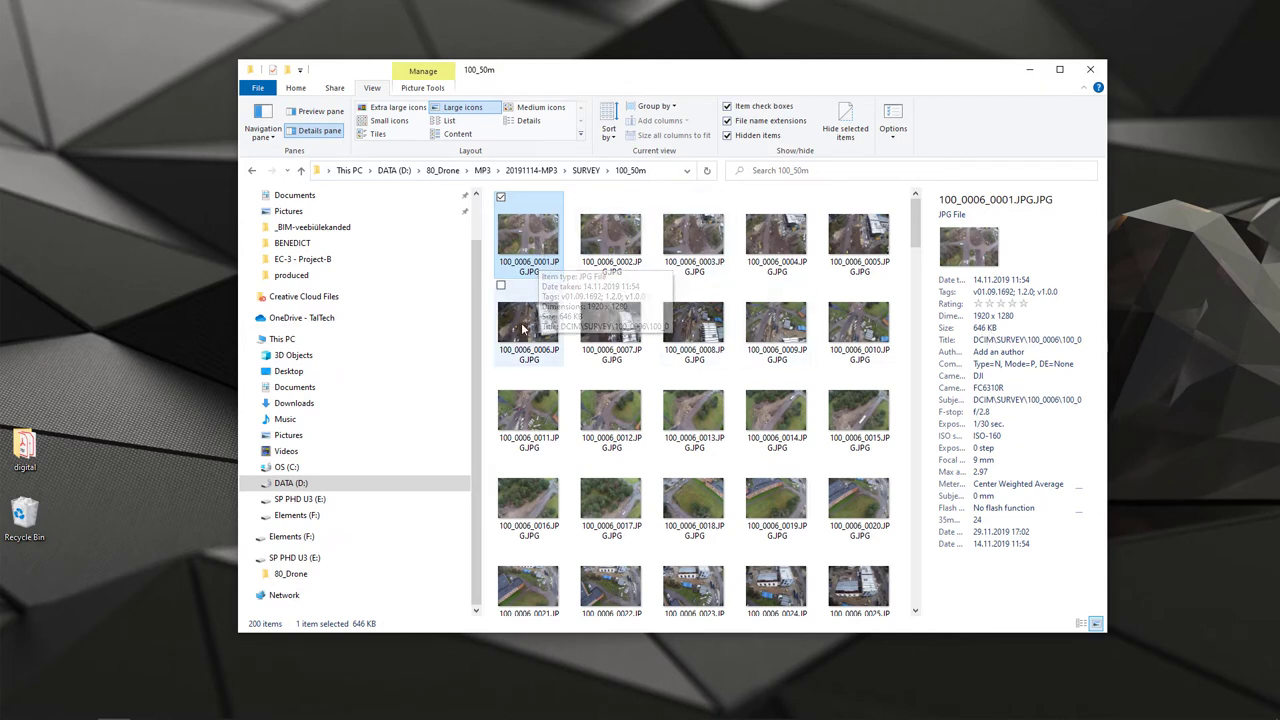
Go back up to the MP3 folder via the breadcrumb and select the 20191114-MP3 flight folder
{"action": "left_click", "coordinate": [899, 261]}
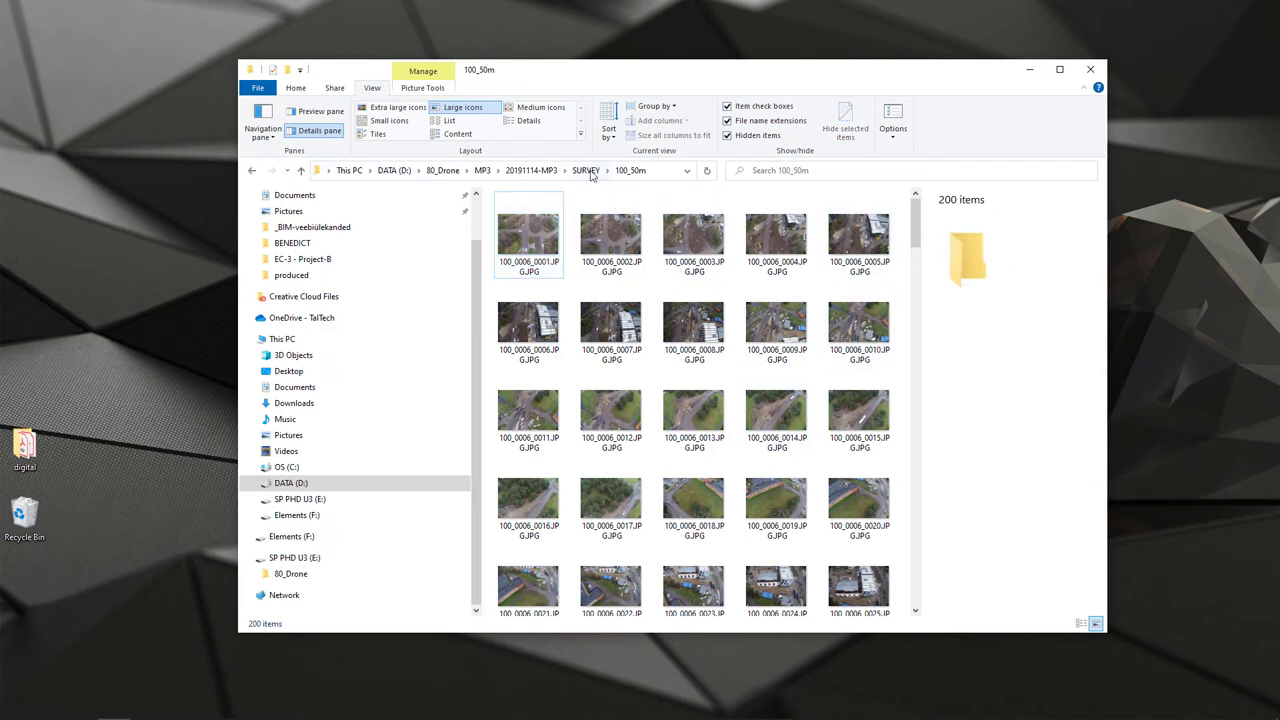
{"action": "left_click", "coordinate": [497, 170]}
{"action": "left_click", "coordinate": [482, 170]}
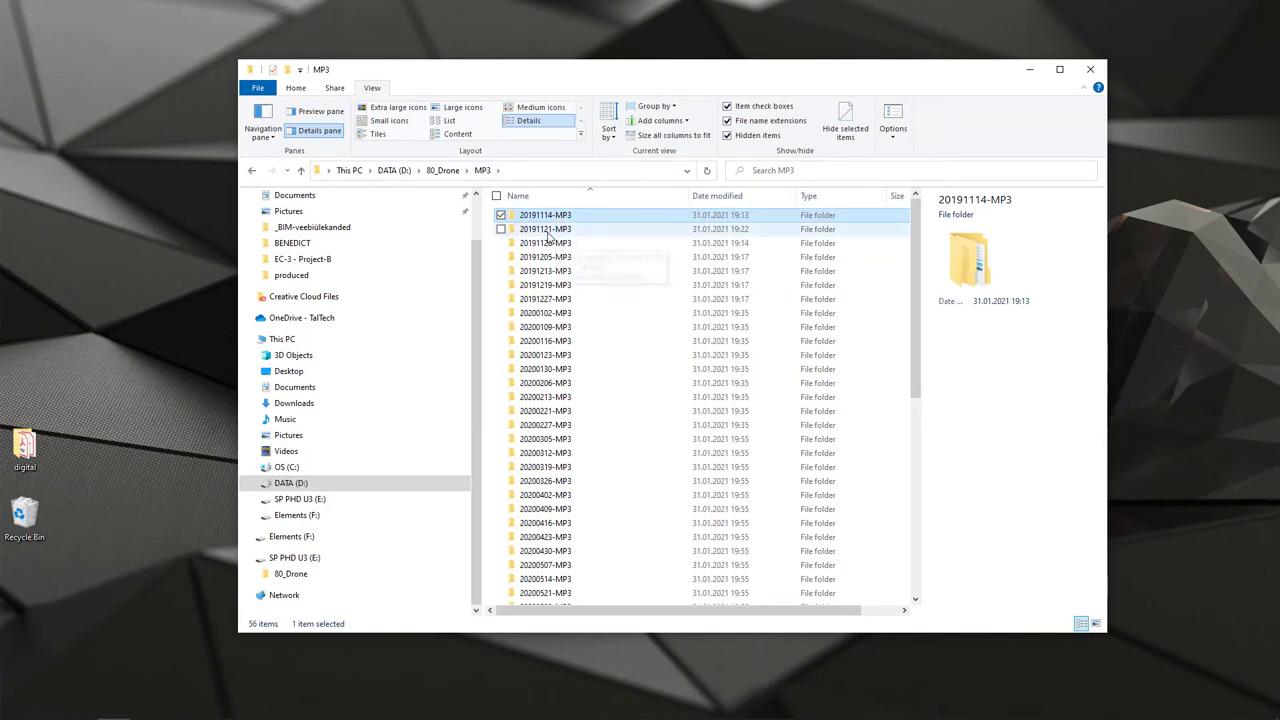
{"action": "left_click", "coordinate": [545, 229]}
{"action": "left_click", "coordinate": [545, 215]}
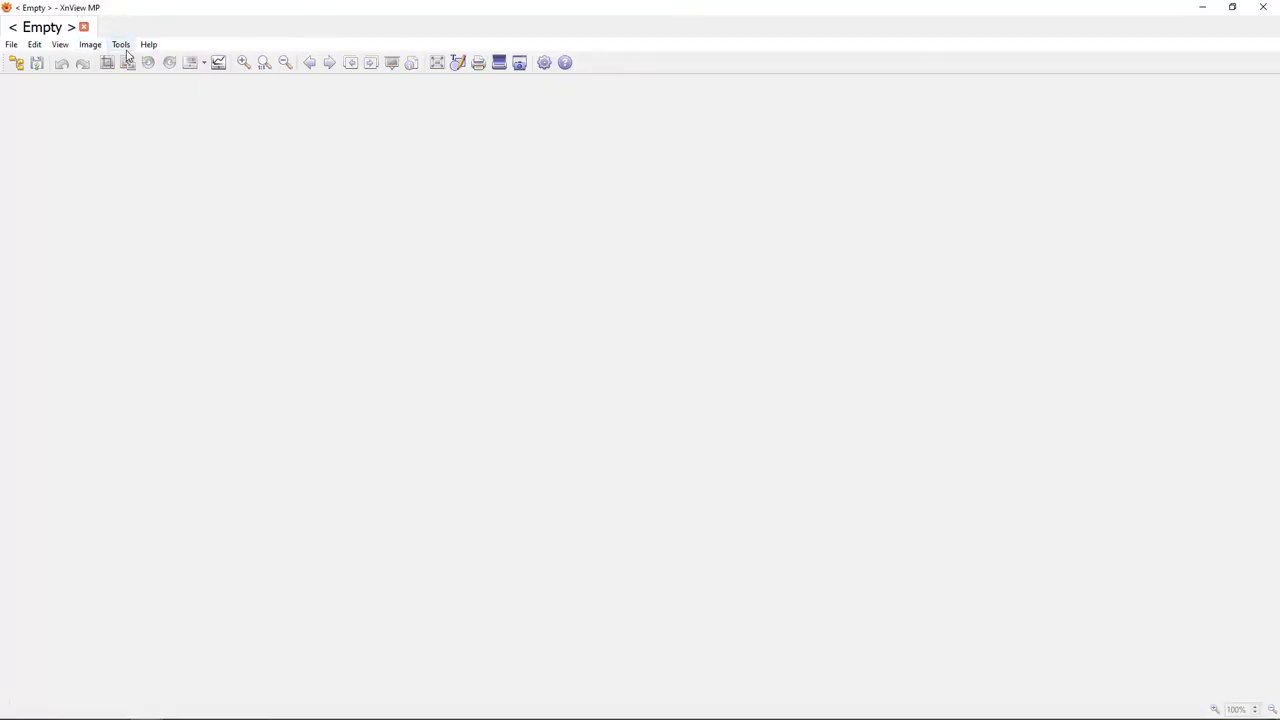
Start a batch conversion with input folder E:\80_Drone\TalTech-MP3 and show its Resize action
{"action": "left_click", "coordinate": [122, 45]}
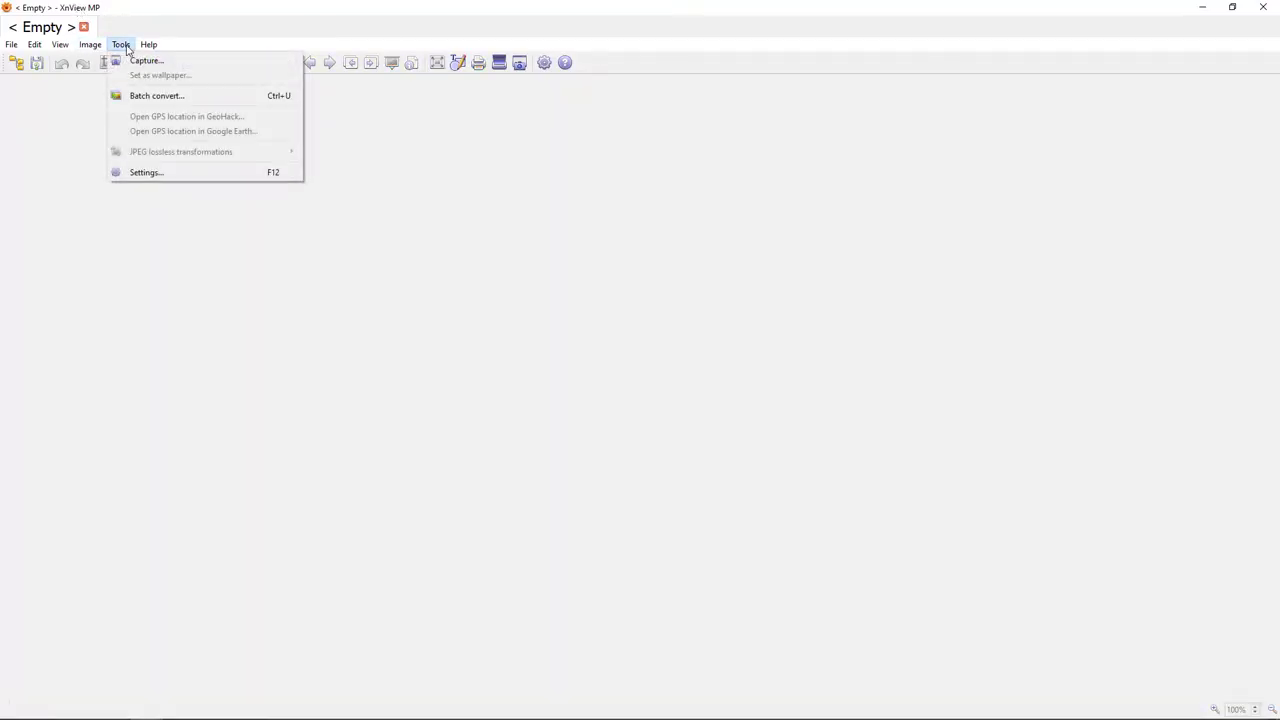
{"action": "left_click", "coordinate": [171, 97]}
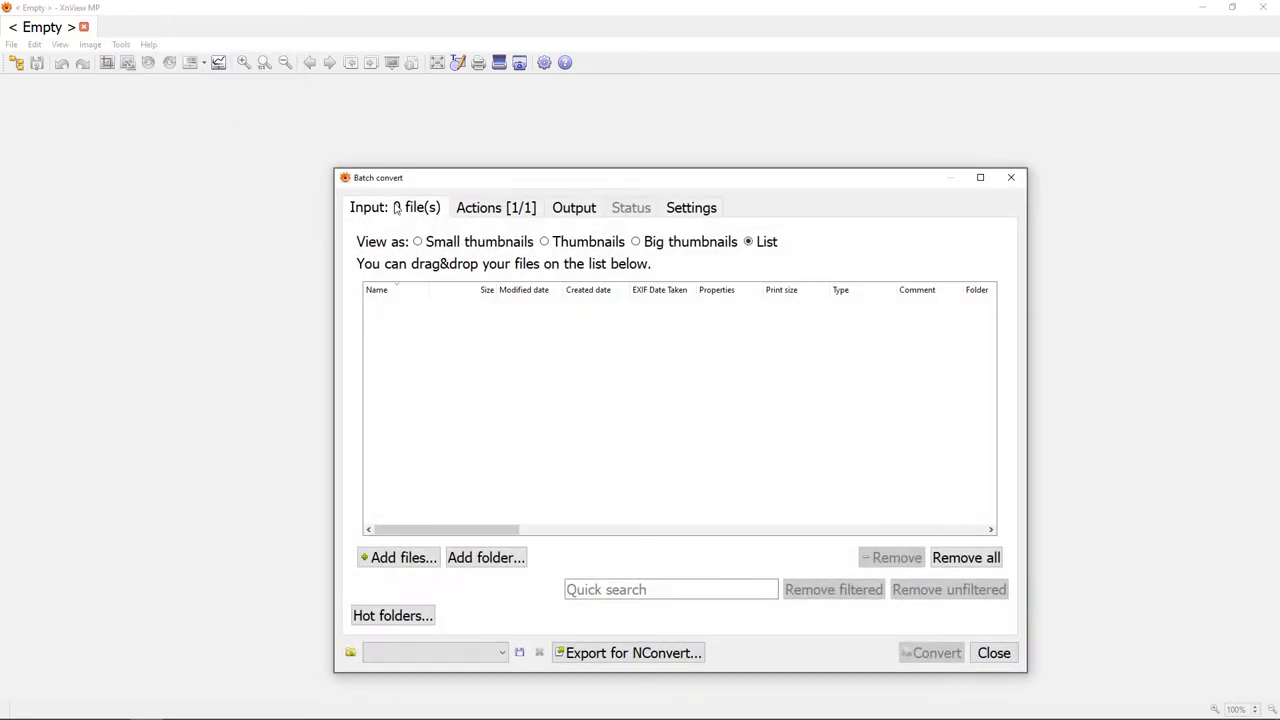
{"action": "left_click", "coordinate": [488, 560]}
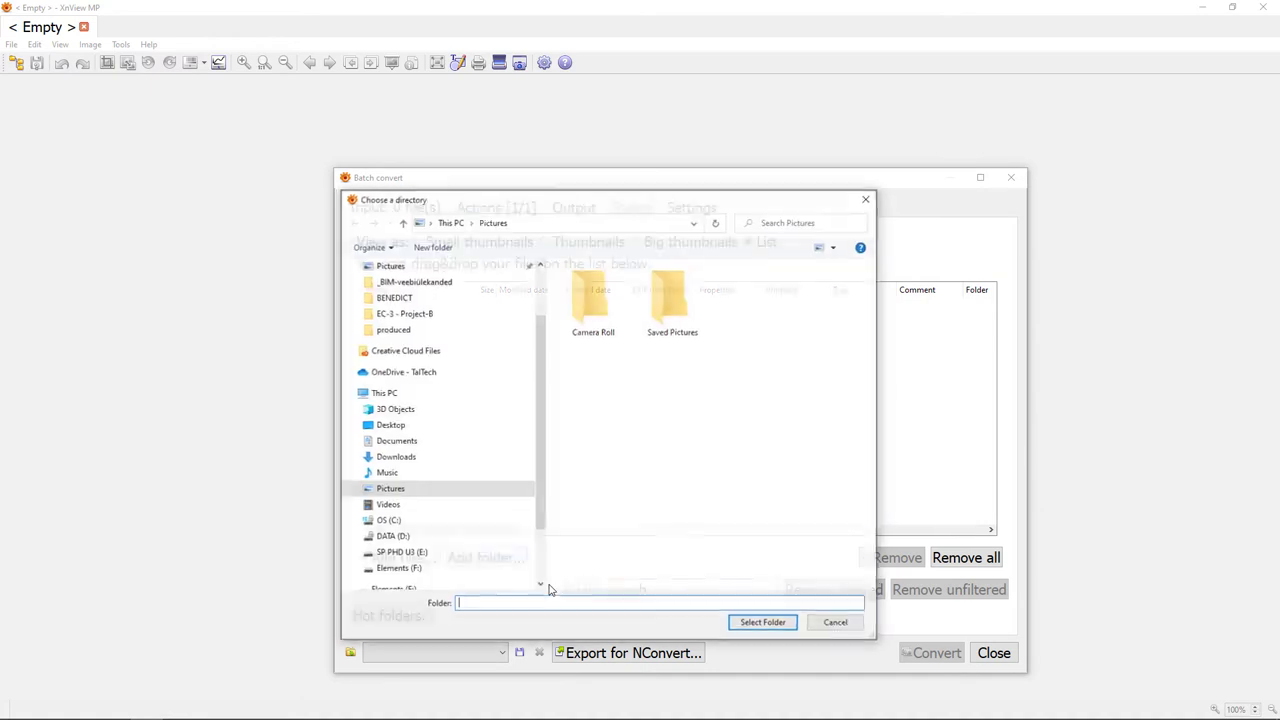
{"action": "left_click", "coordinate": [405, 553]}
{"action": "double_click", "coordinate": [589, 285]}
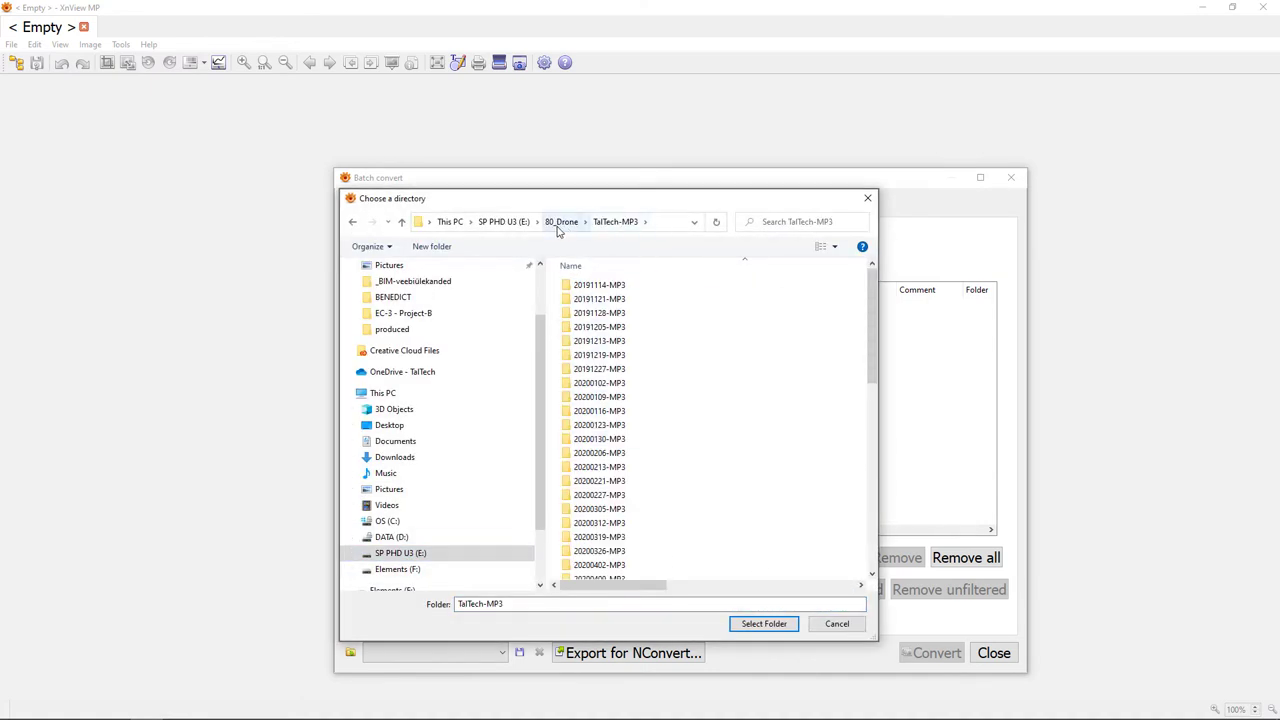
{"action": "left_click", "coordinate": [760, 624]}
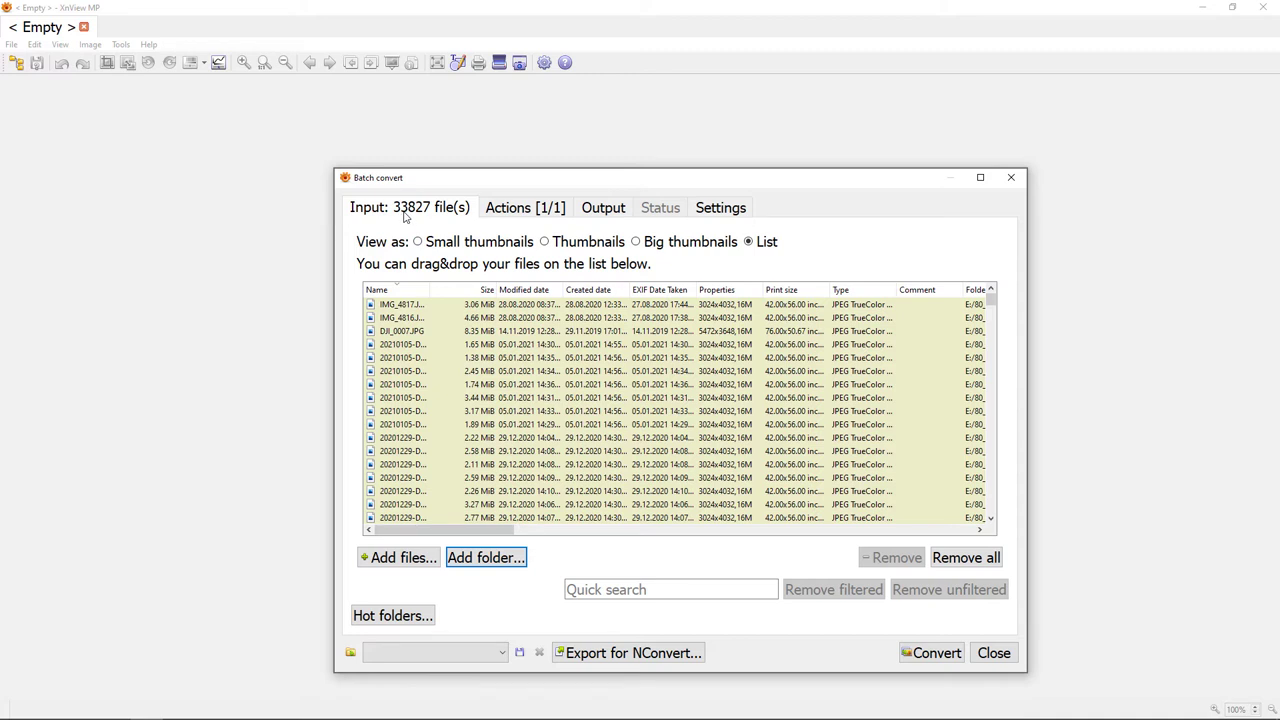
{"action": "left_click", "coordinate": [513, 212]}
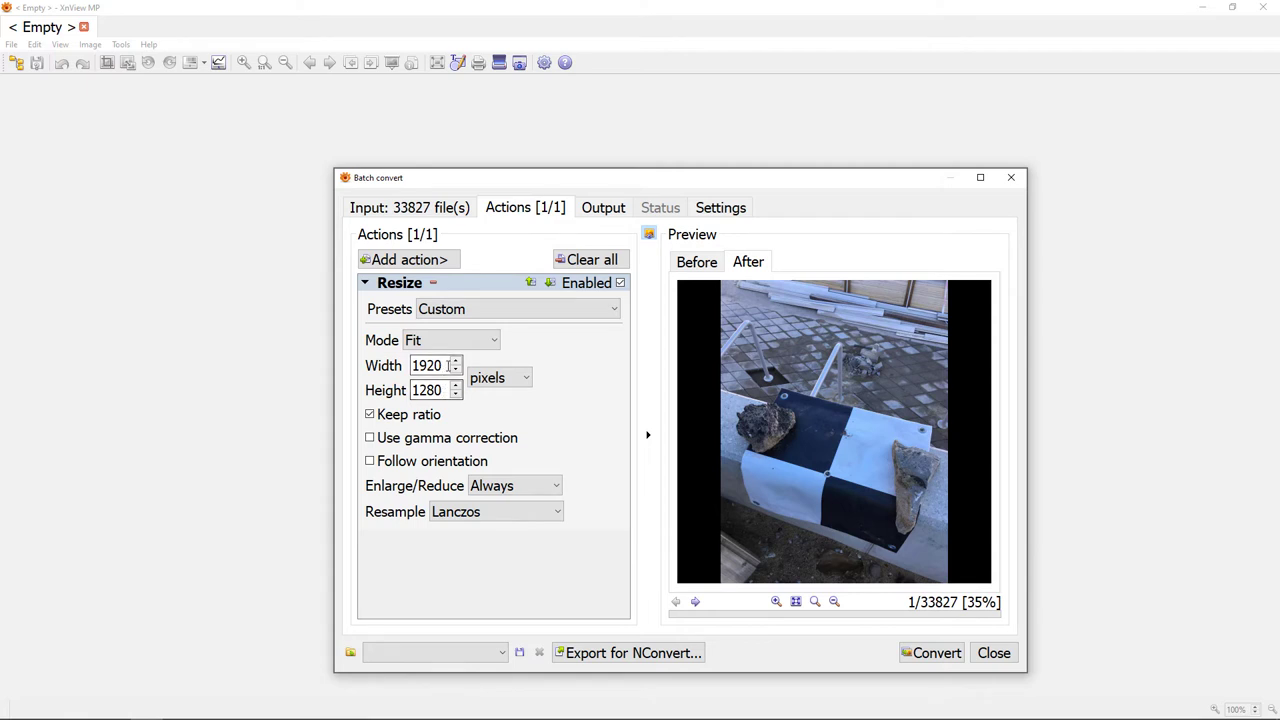
Look through the resize presets without changing them, then view the batch output settings
{"action": "left_click", "coordinate": [449, 312]}
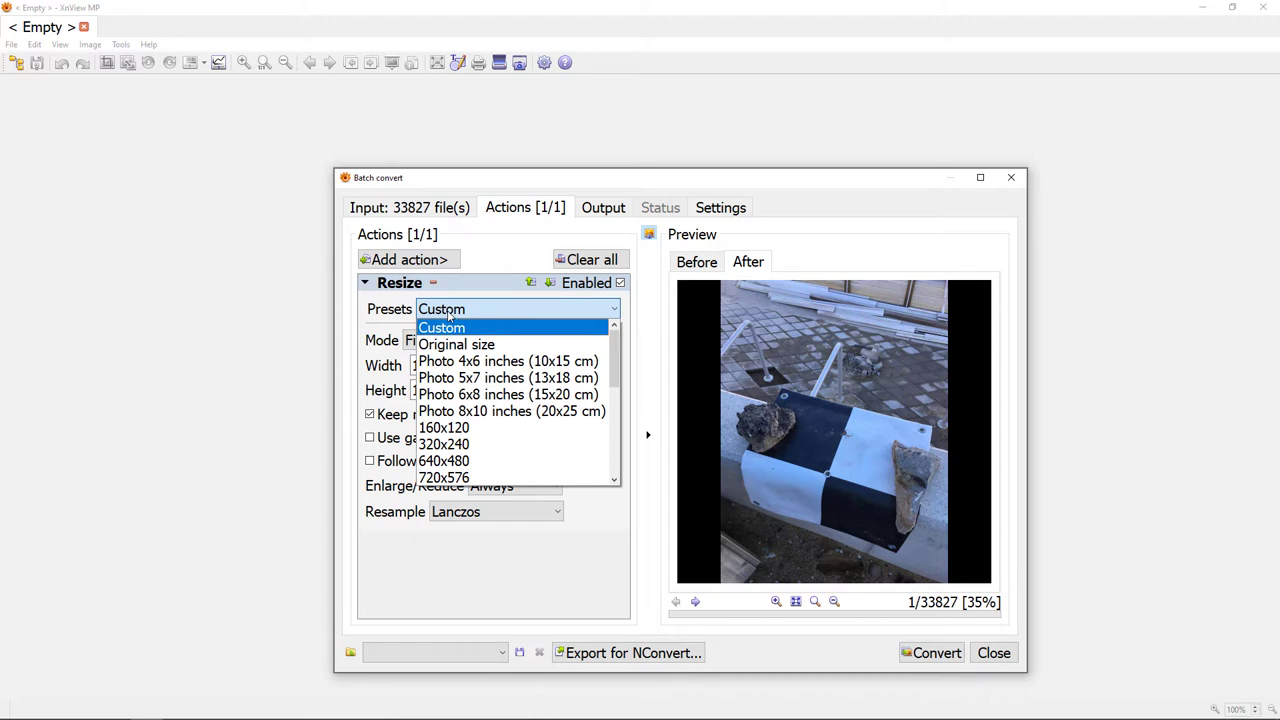
{"action": "left_click_drag", "start_coordinate": [614, 347], "coordinate": [609, 411]}
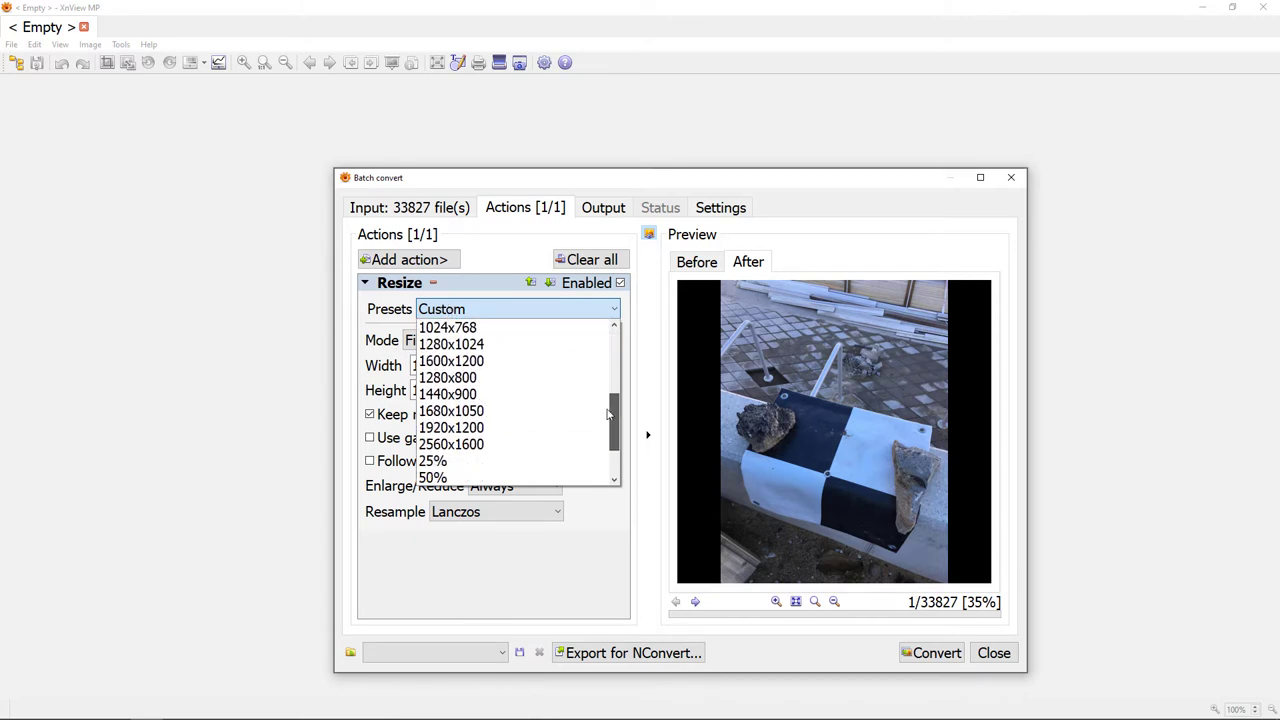
{"action": "key", "text": "Escape"}
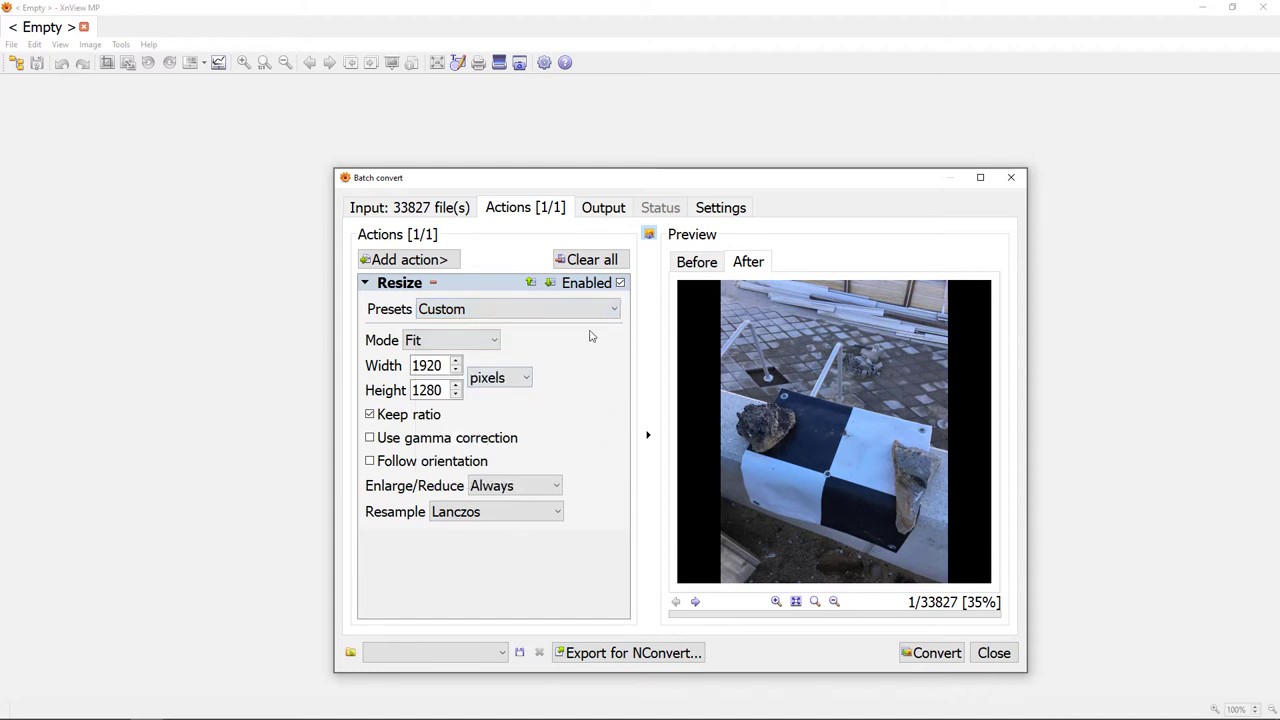
{"action": "left_click", "coordinate": [604, 212]}
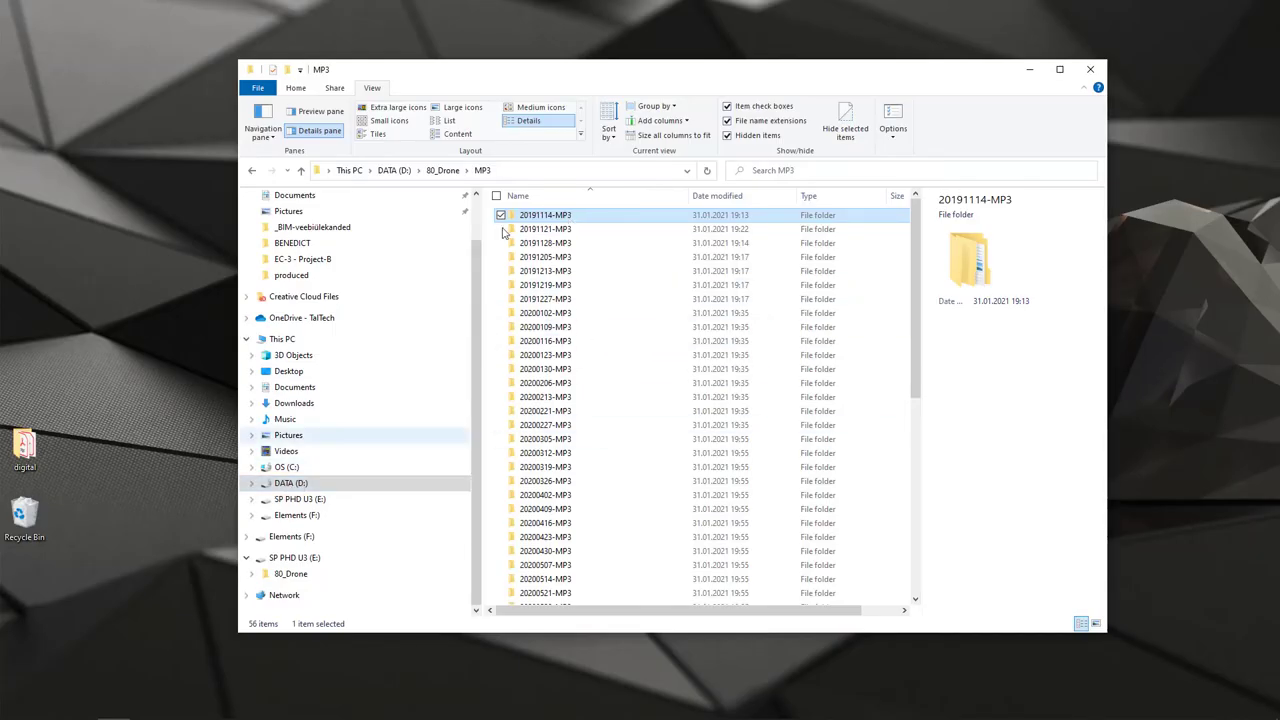
In Explorer, open the properties of the MP3 folder under 80_Drone
{"action": "left_click", "coordinate": [445, 172]}
{"action": "right_click", "coordinate": [532, 216]}
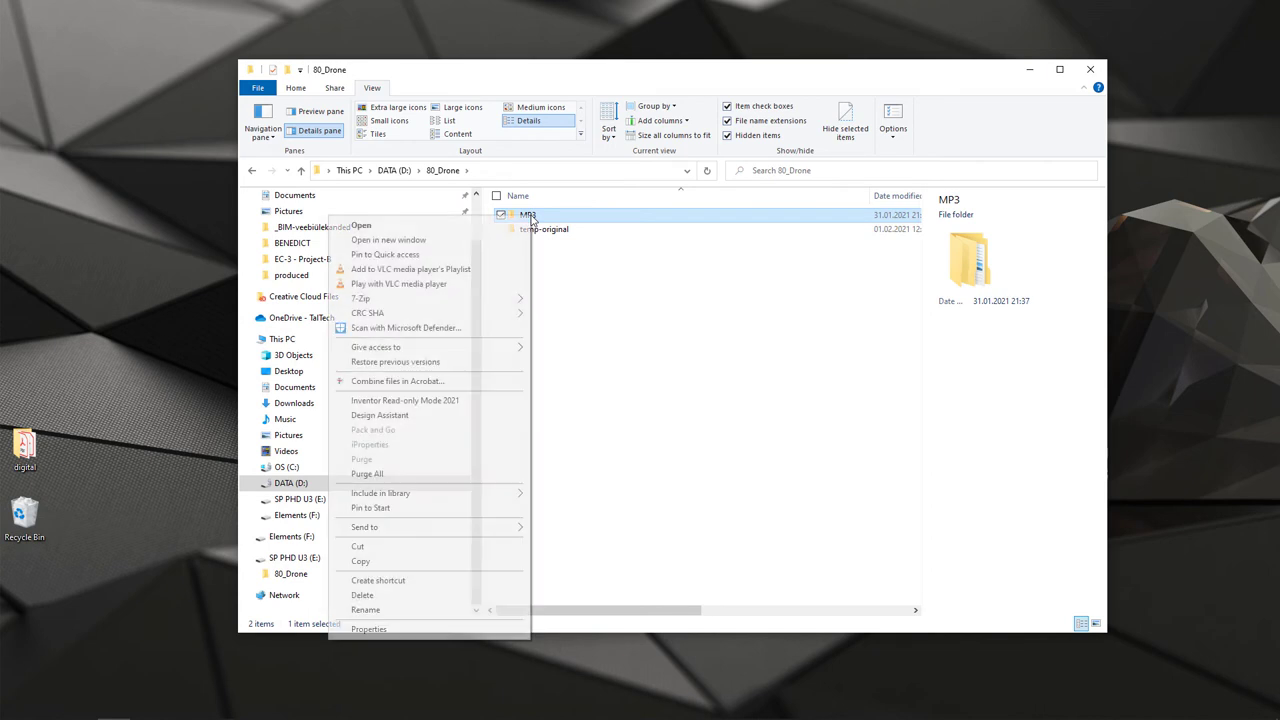
{"action": "left_click", "coordinate": [434, 636]}
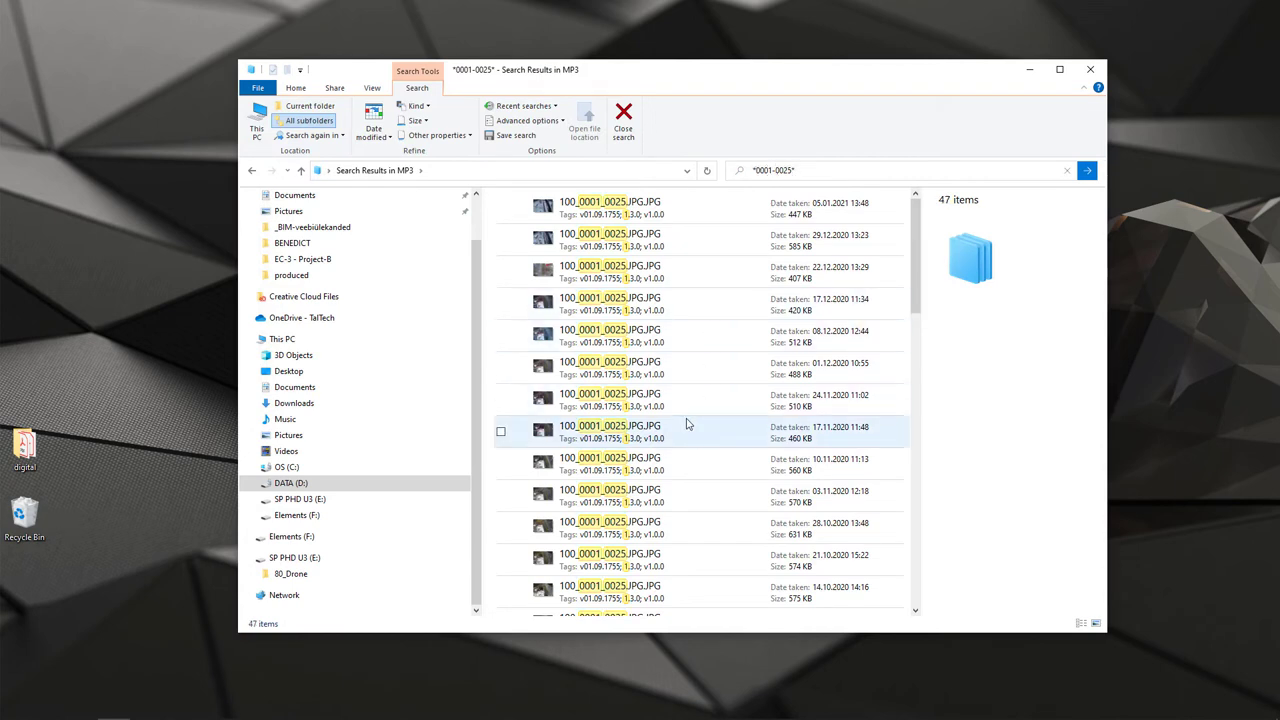
Show the 0001-0025 search results as extra large thumbnails
{"action": "key", "text": "Down"}
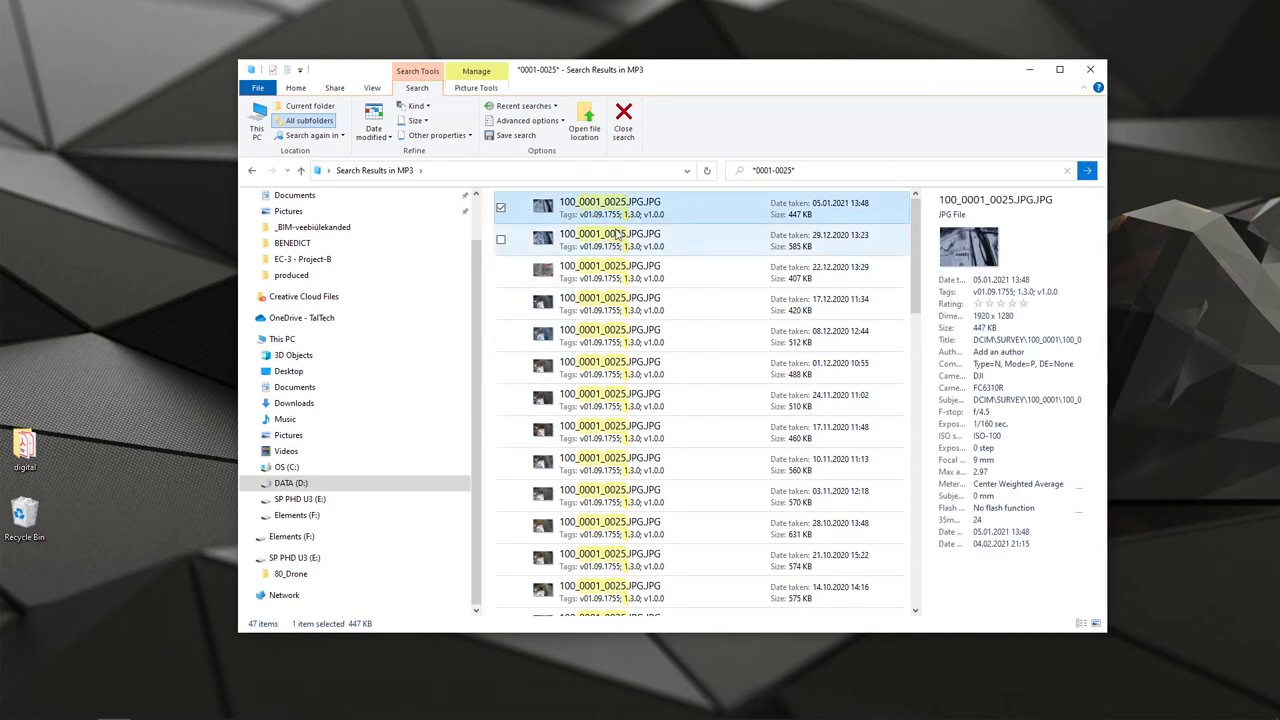
{"action": "left_click", "coordinate": [372, 88]}
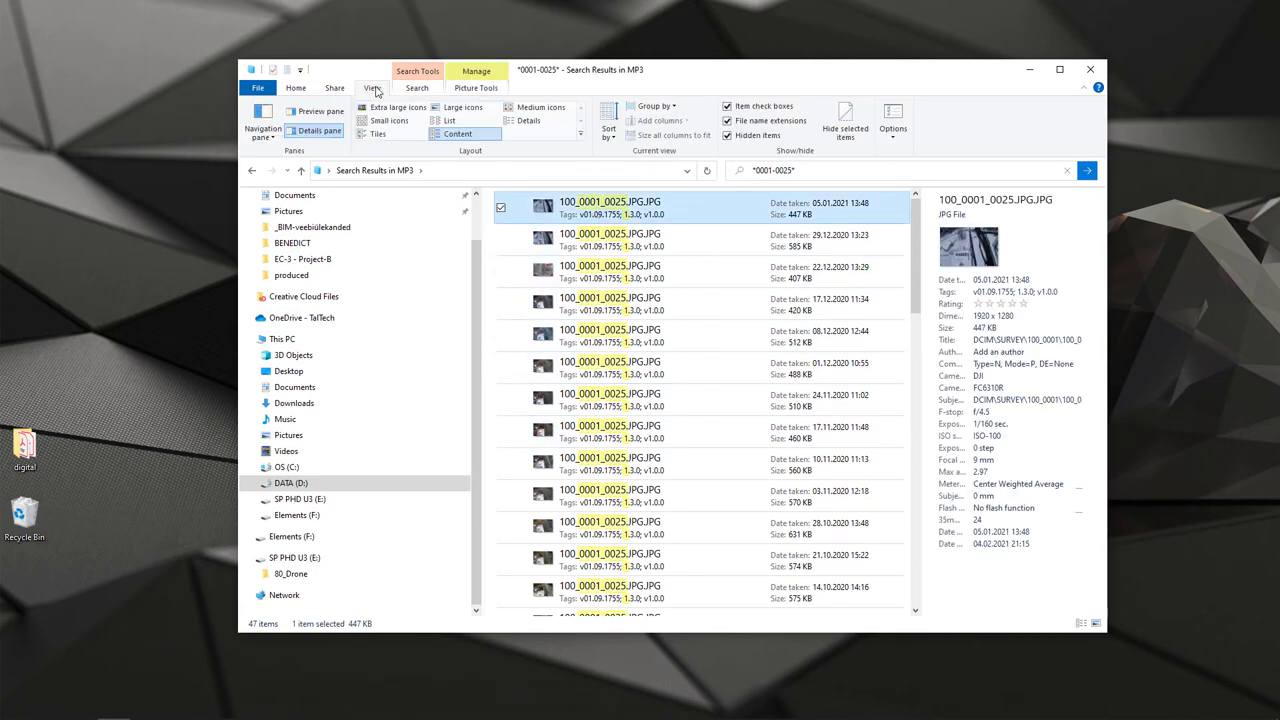
{"action": "left_click", "coordinate": [386, 108]}
{"action": "scroll", "coordinate": [660, 494], "scroll_direction": "down", "scroll_amount": 5}
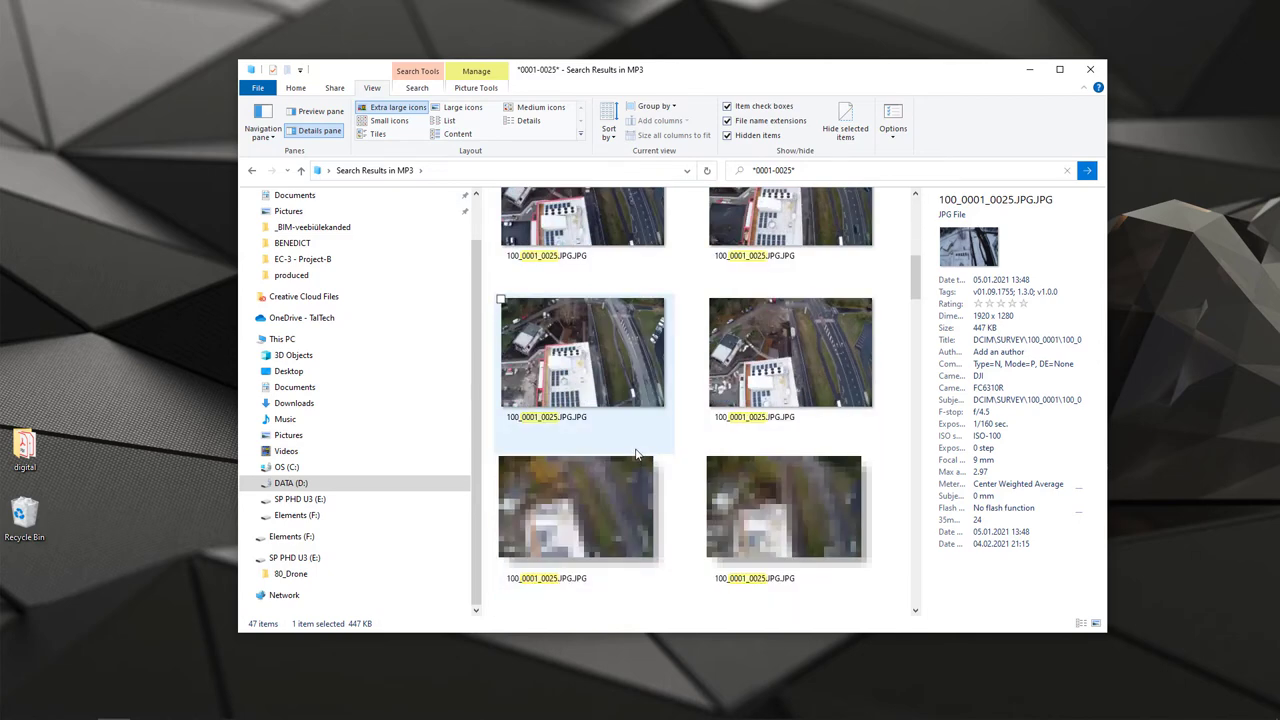
Select six drone photo thumbnails and tag them 'roof'
{"action": "left_click_drag", "start_coordinate": [885, 600], "coordinate": [600, 190]}
{"action": "left_click", "coordinate": [1065, 293]}
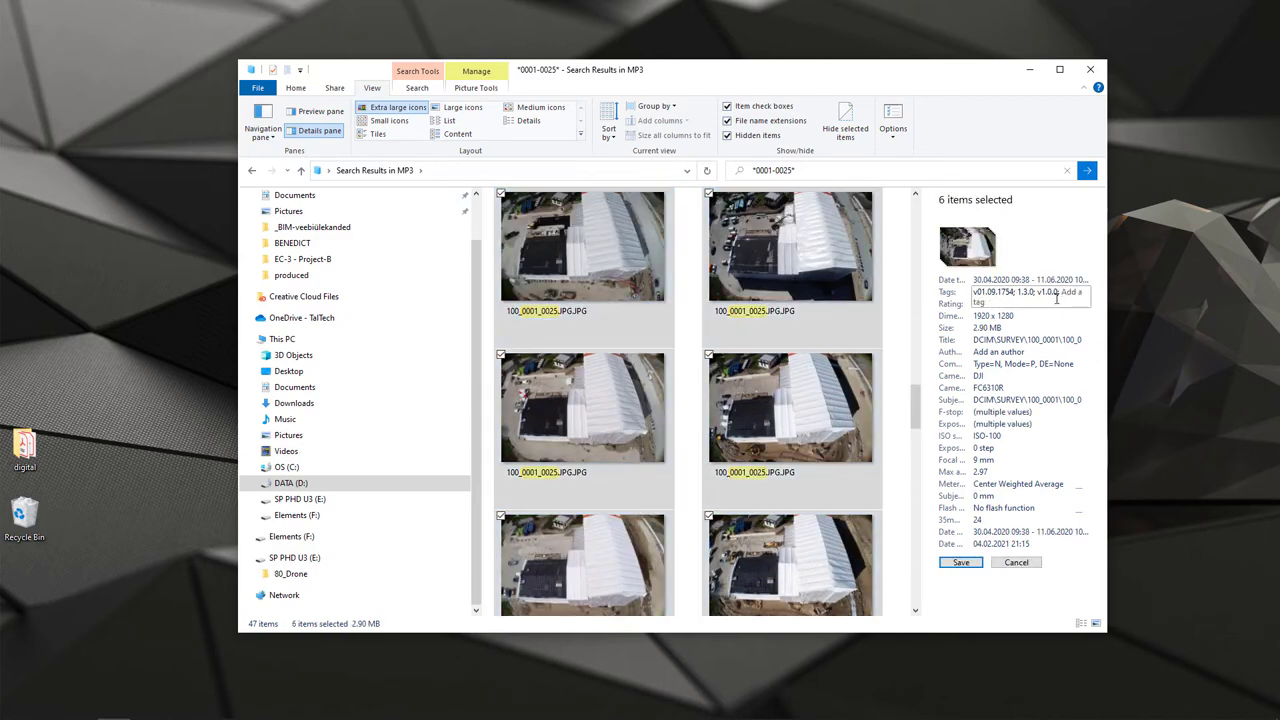
{"action": "type", "text": "roof;"}
{"action": "key", "text": "Return"}
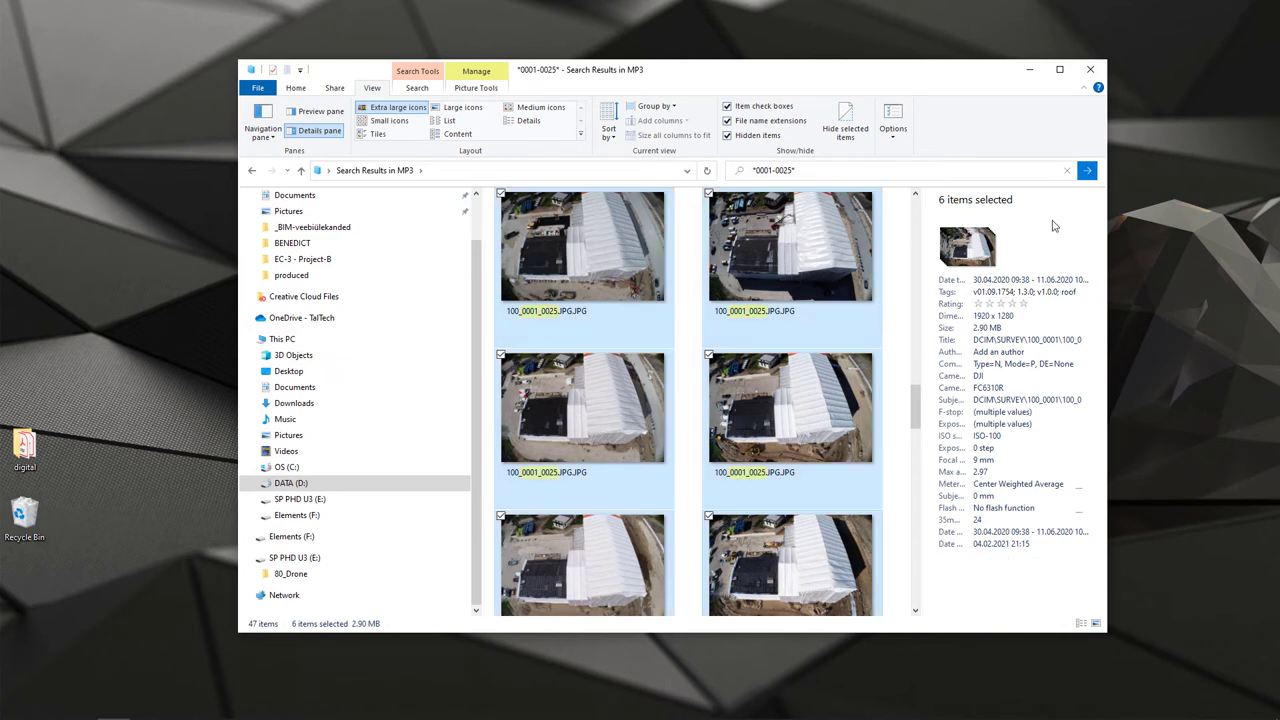
Go to DATA (D:) › 80_Drone › MP3 and run a tags:roof search there
{"action": "left_click", "coordinate": [305, 486]}
{"action": "double_click", "coordinate": [540, 245]}
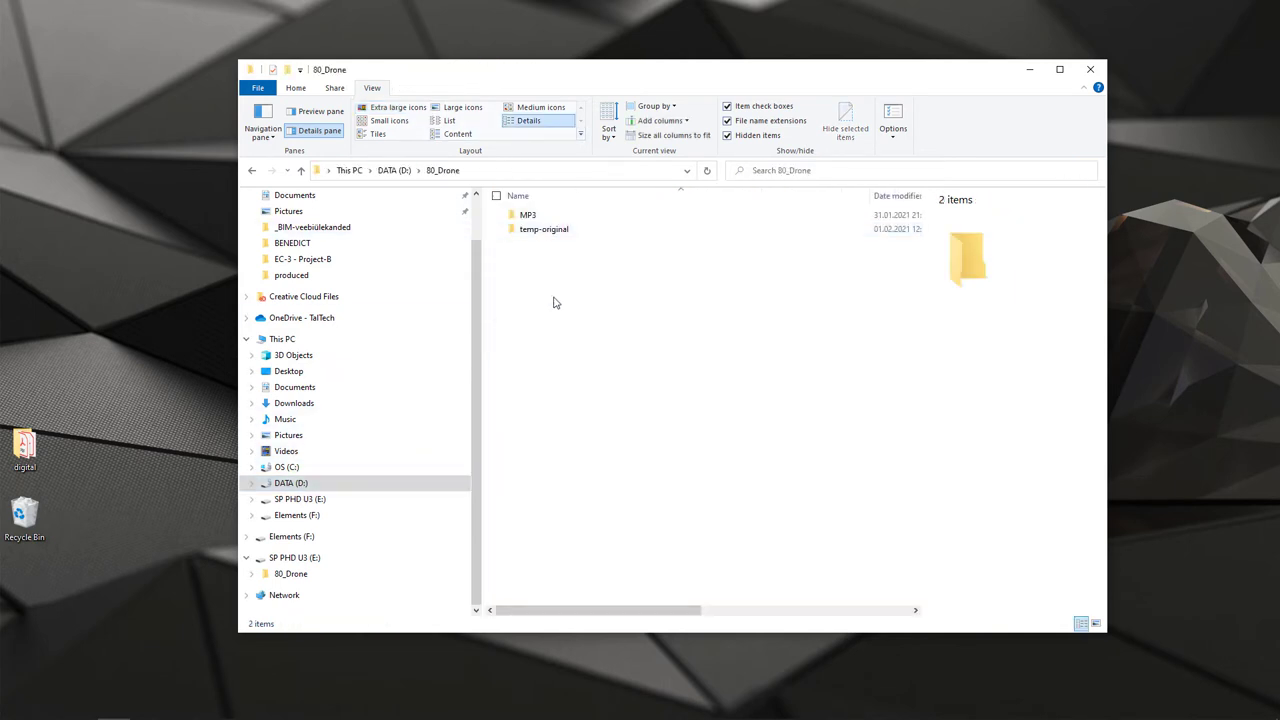
{"action": "double_click", "coordinate": [527, 215]}
{"action": "left_click", "coordinate": [848, 172]}
{"action": "type", "text": "tags:roof"}
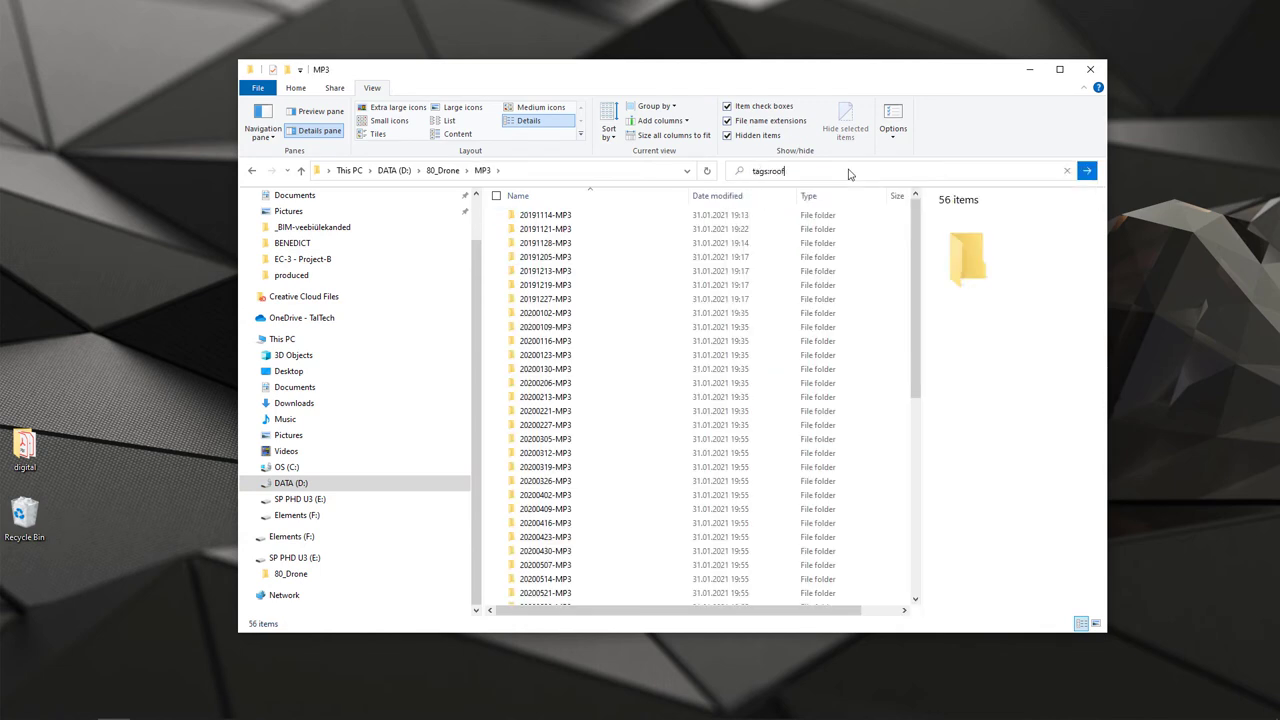
{"action": "key", "text": "Return"}
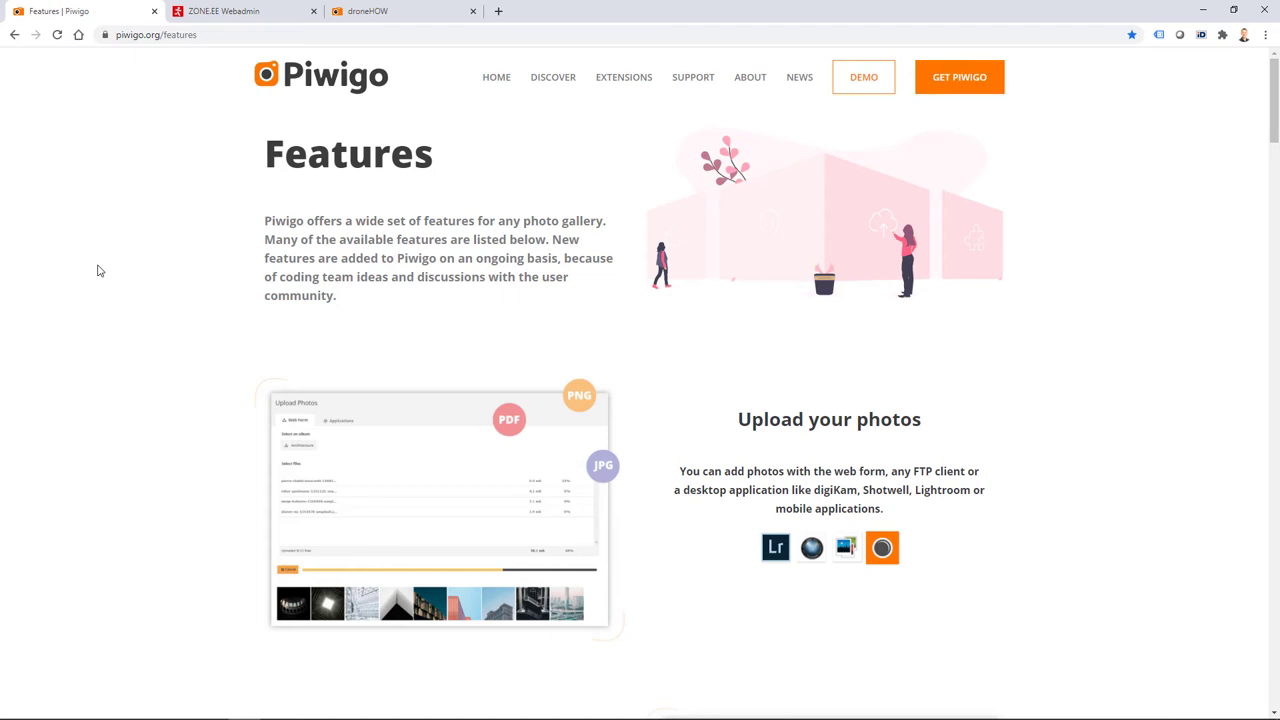
{"action": "left_click", "coordinate": [224, 18]}
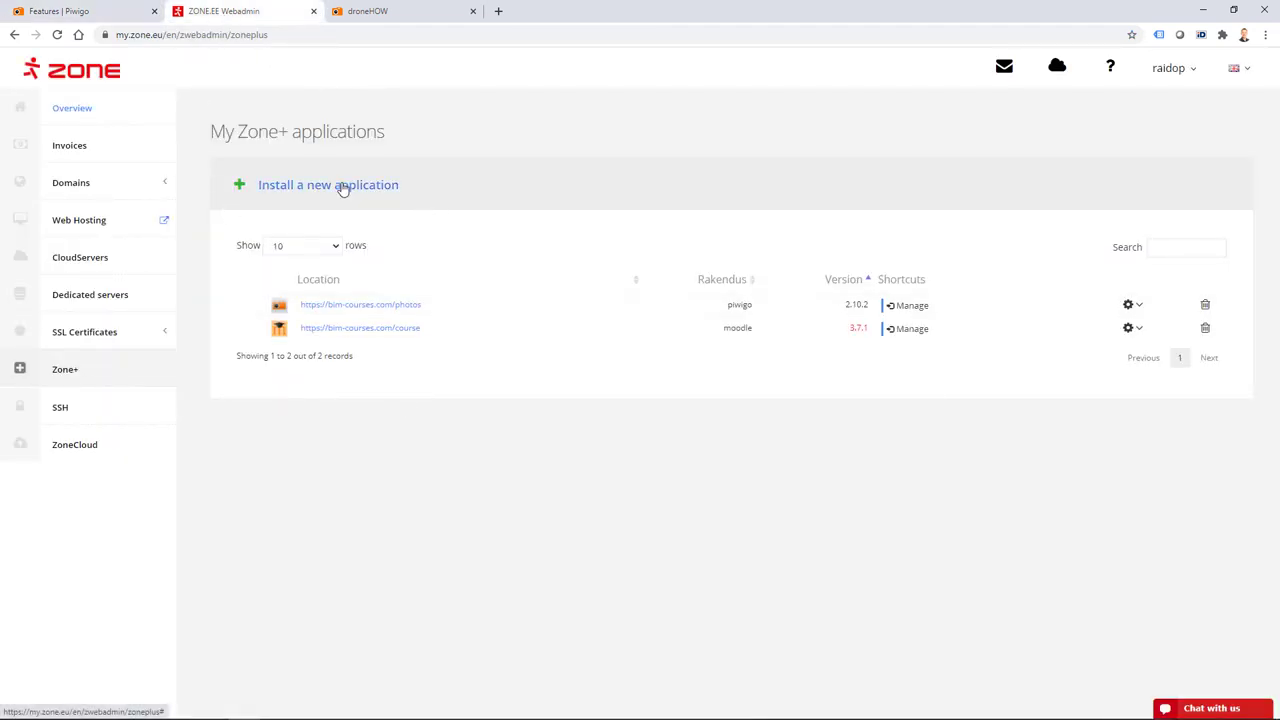
{"action": "left_click", "coordinate": [303, 189]}
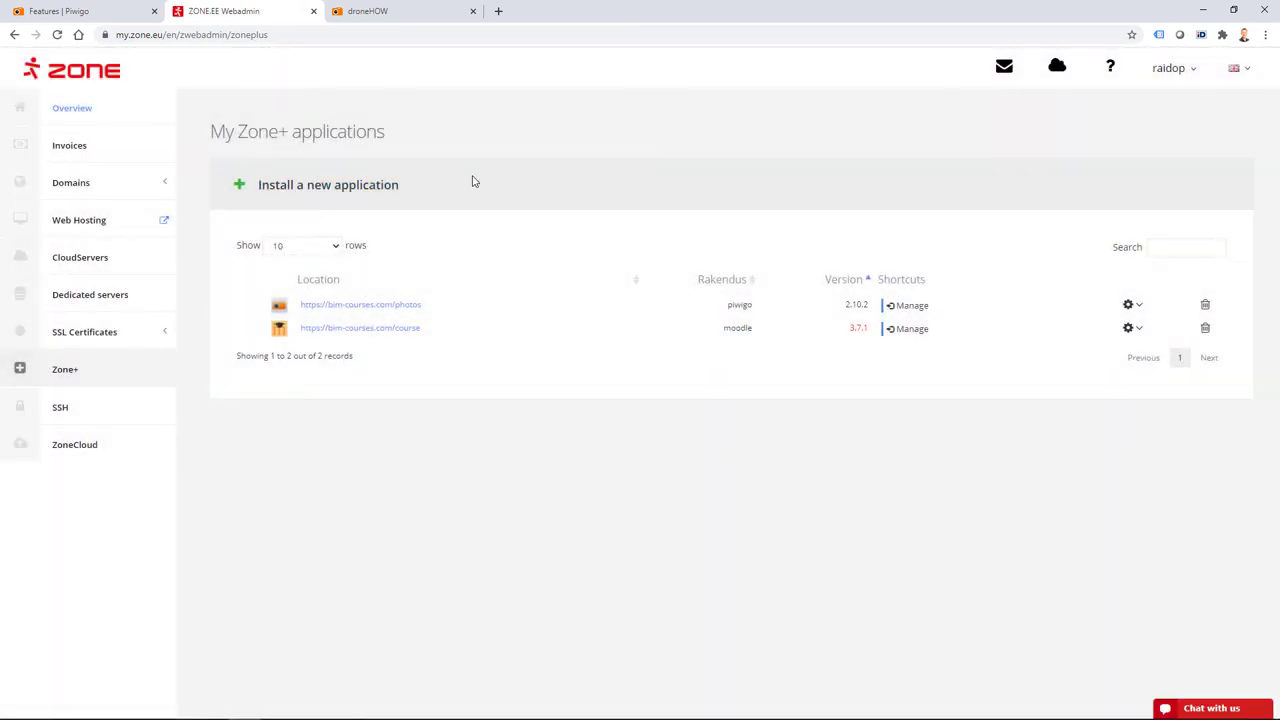
{"action": "left_click", "coordinate": [556, 170]}
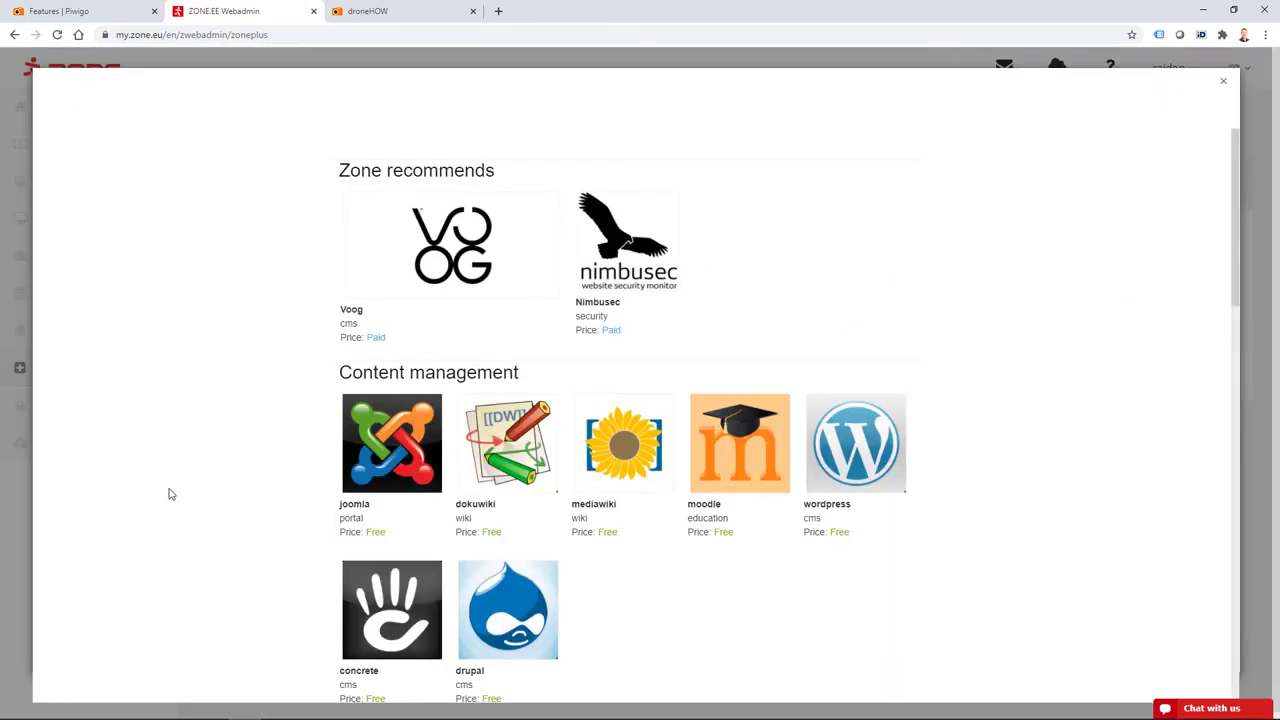
{"action": "scroll", "coordinate": [165, 490], "scroll_direction": "down", "scroll_amount": 9}
{"action": "scroll", "coordinate": [170, 487], "scroll_direction": "down", "scroll_amount": 1}
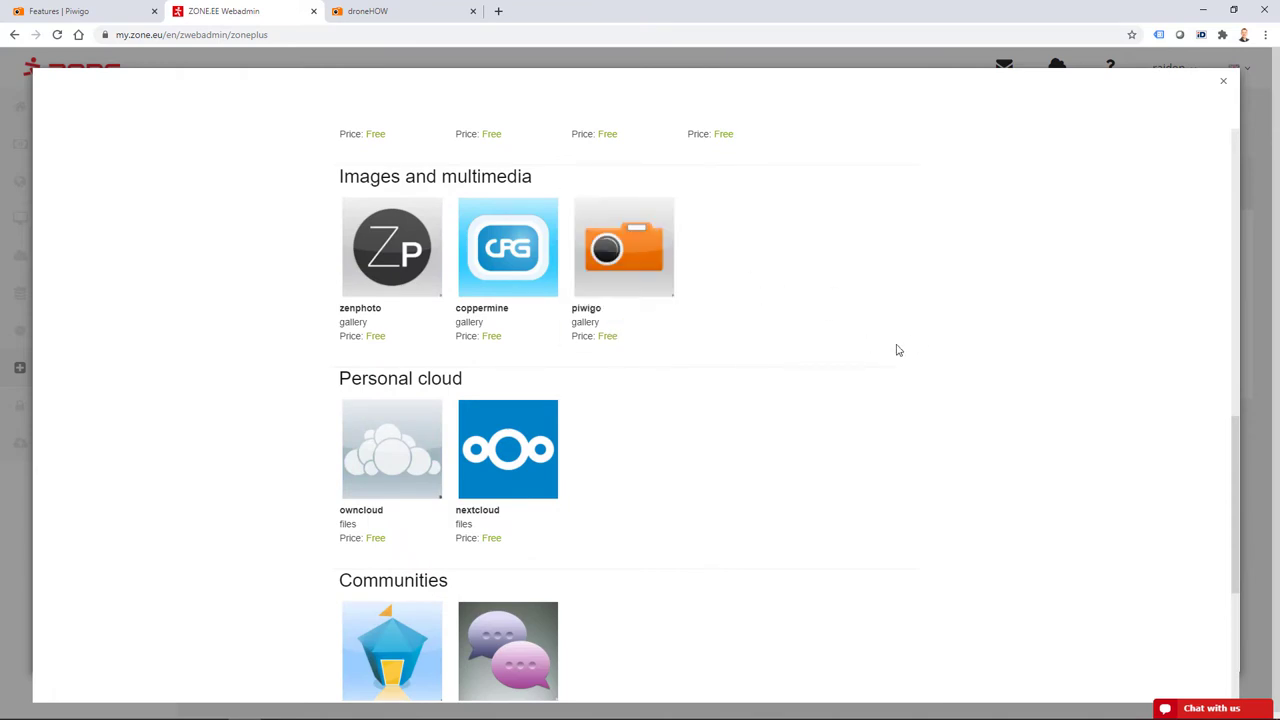
{"action": "left_click", "coordinate": [1223, 82]}
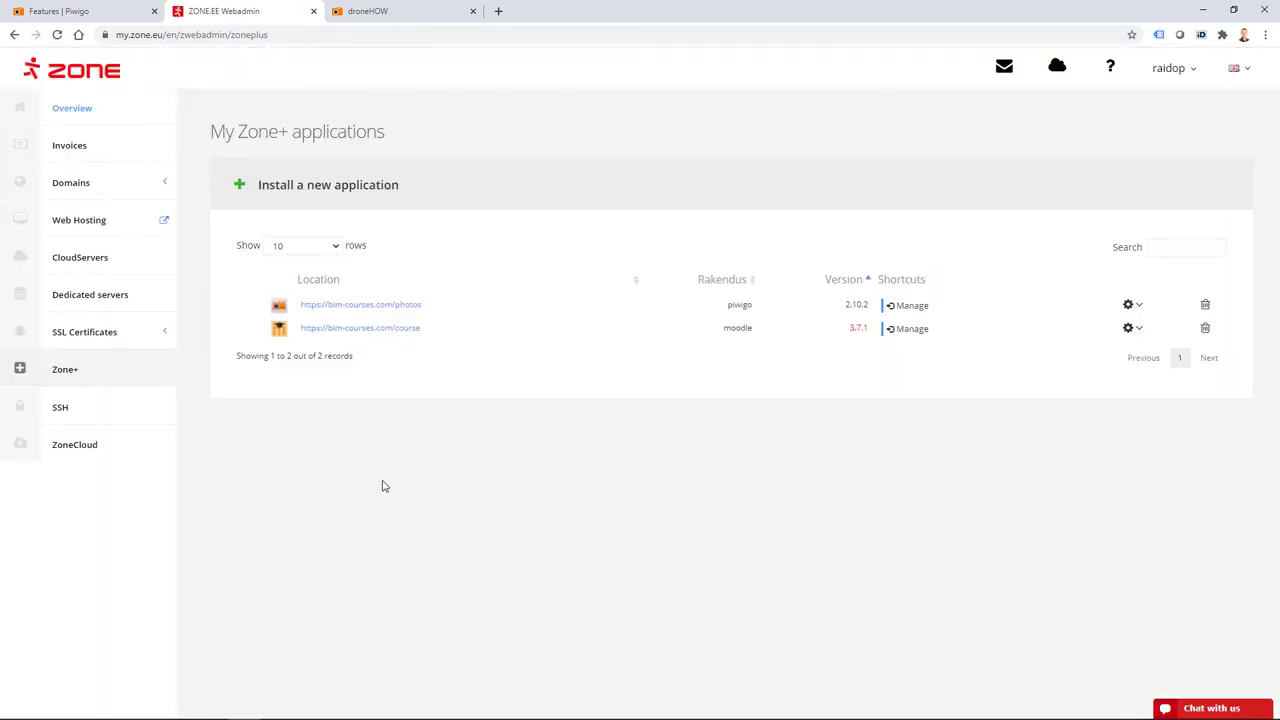
{"action": "left_click", "coordinate": [80, 11]}
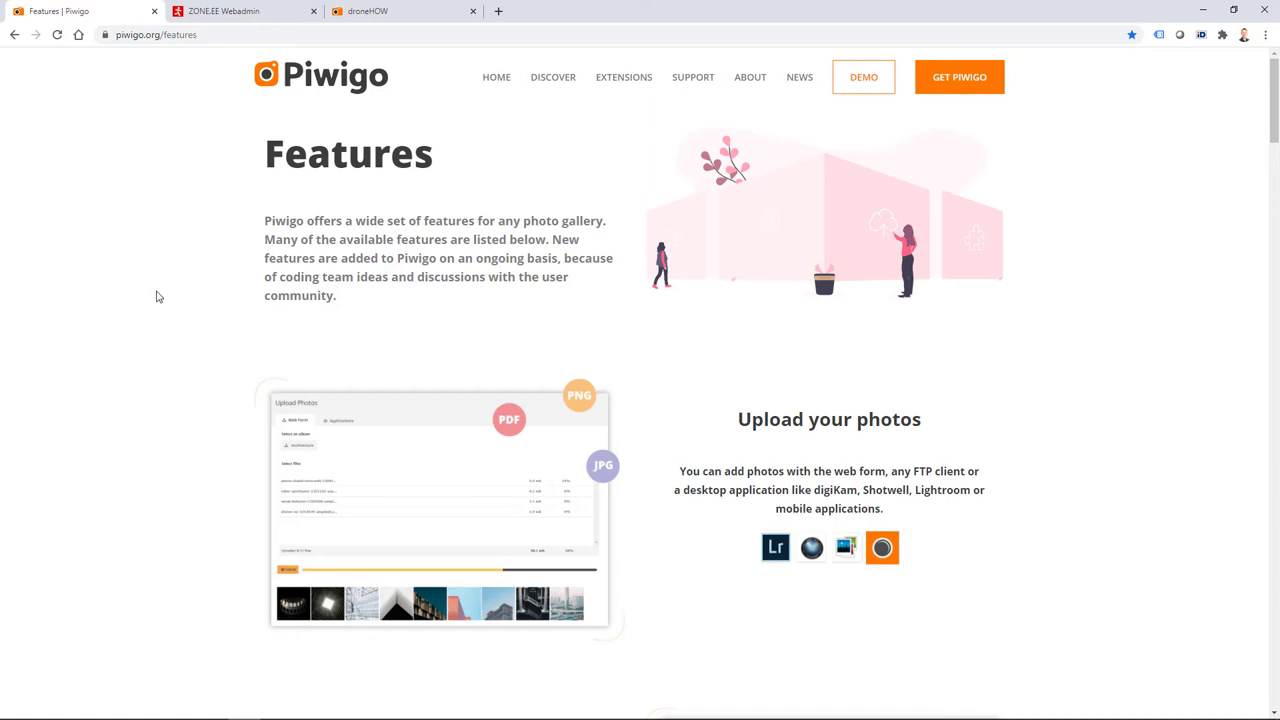
In the droneHOW gallery, open TalTech › MP3 and move to the second page of sub-albums
{"action": "left_click", "coordinate": [385, 11]}
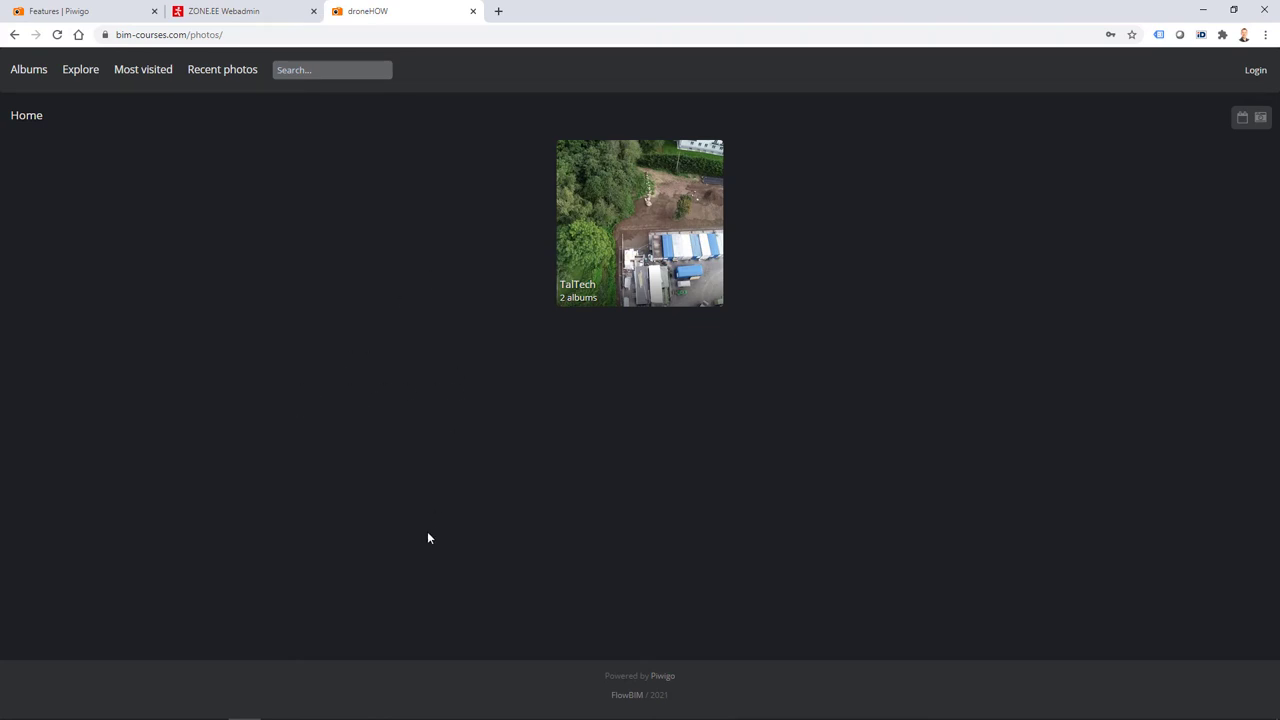
{"action": "left_click", "coordinate": [633, 224]}
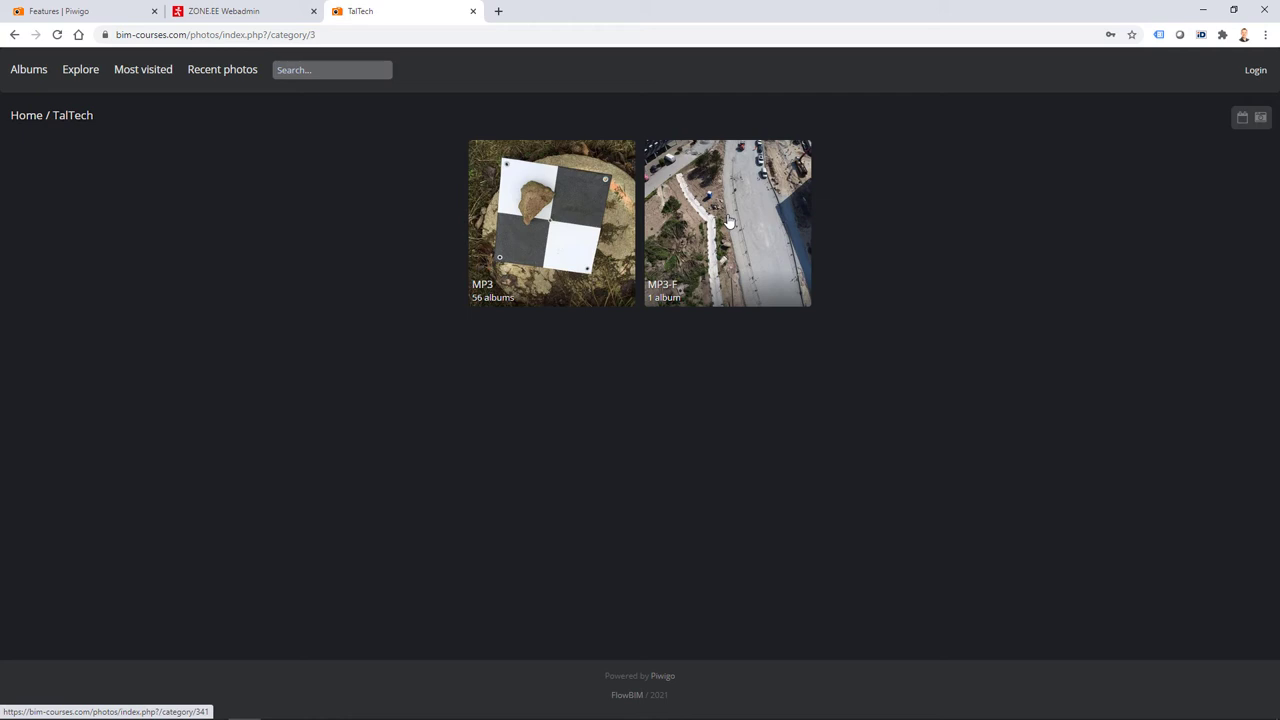
{"action": "left_click", "coordinate": [548, 247]}
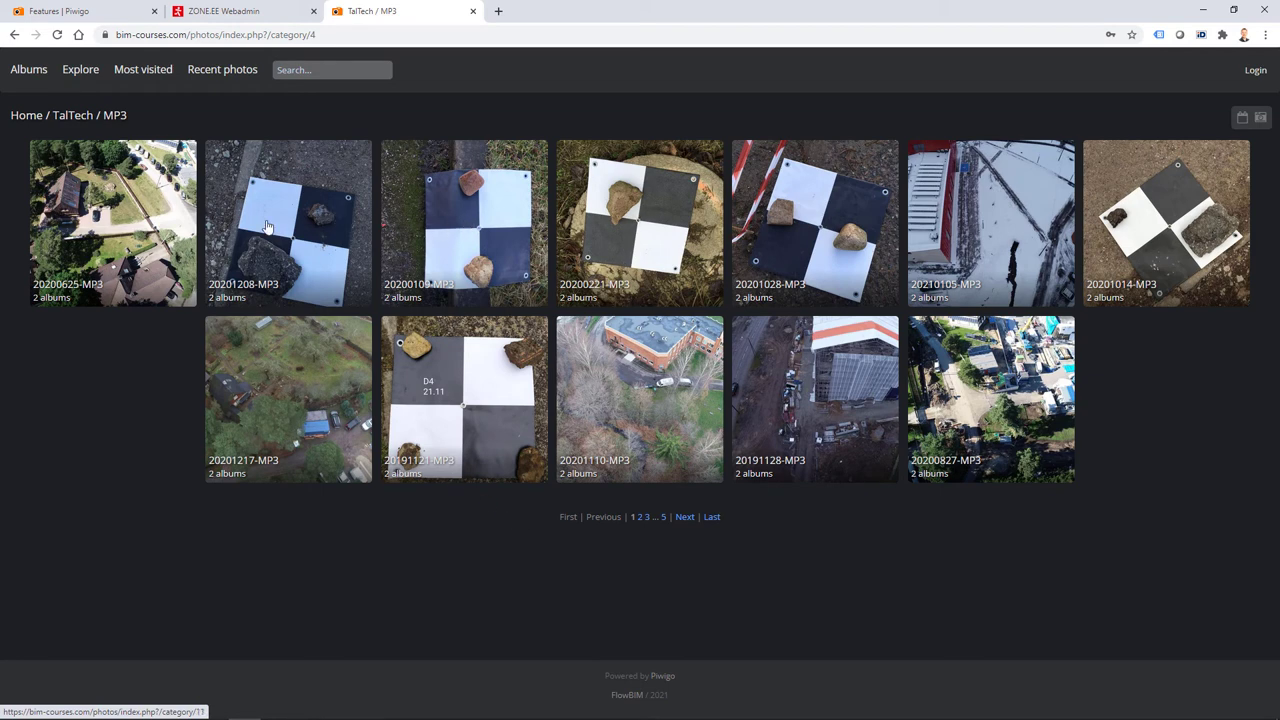
{"action": "key", "text": "Right"}
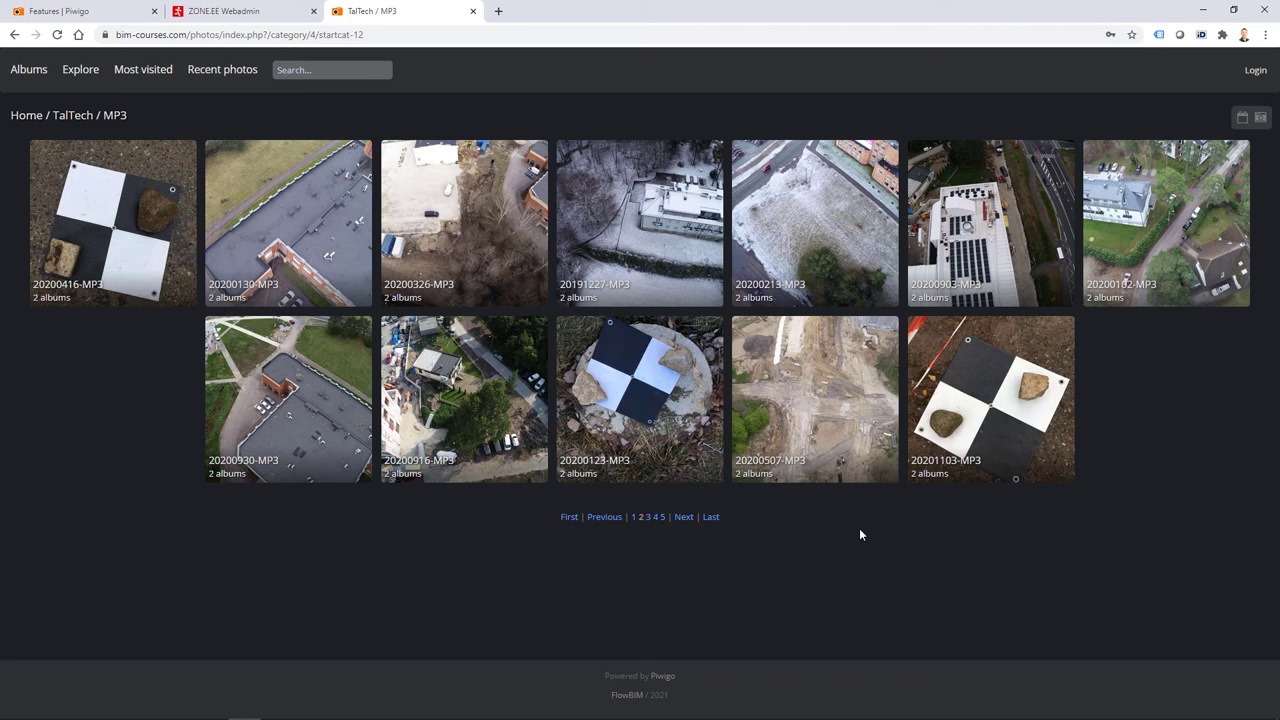
{"action": "key", "text": "ctrl+shift+b"}
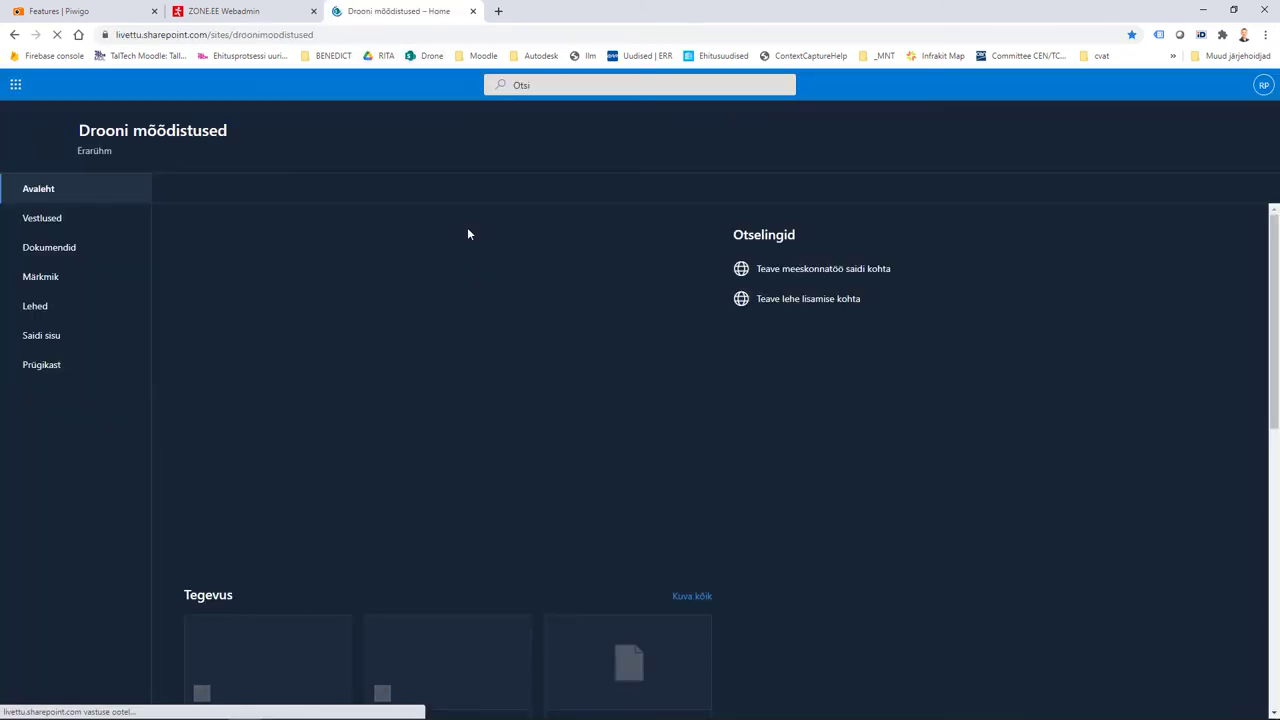
{"action": "left_click", "coordinate": [48, 250]}
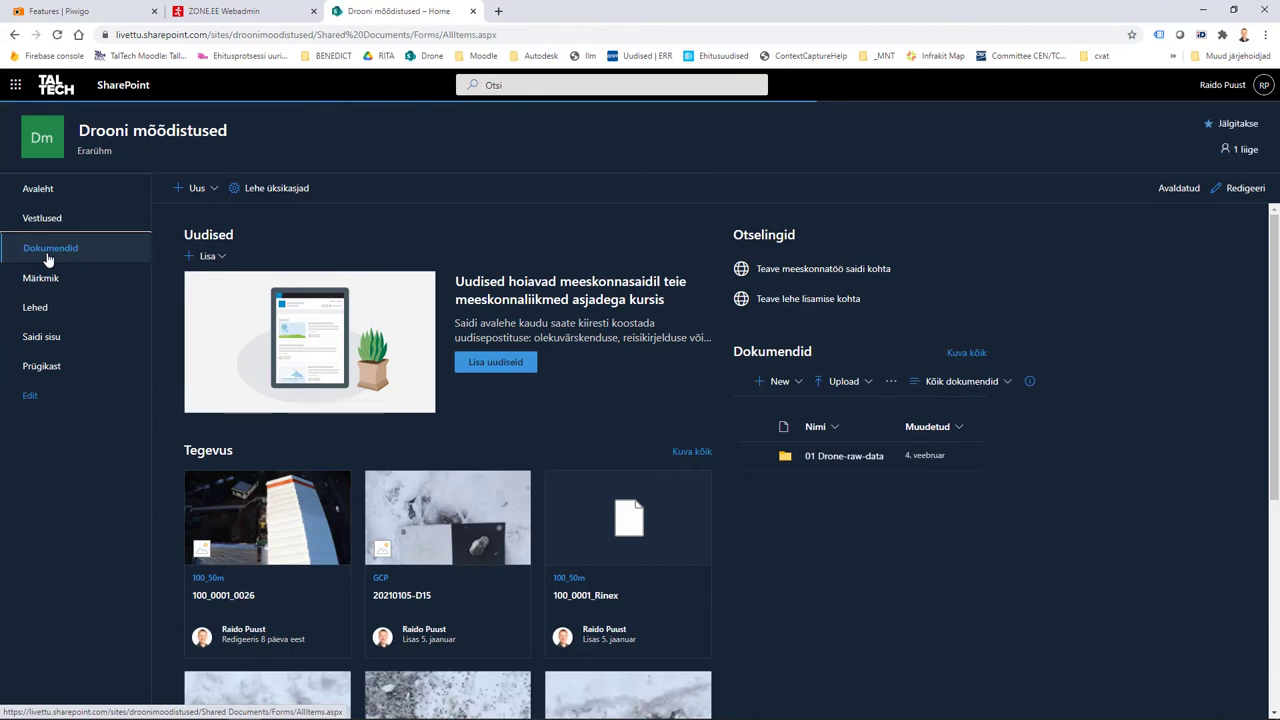
{"action": "left_click", "coordinate": [275, 302]}
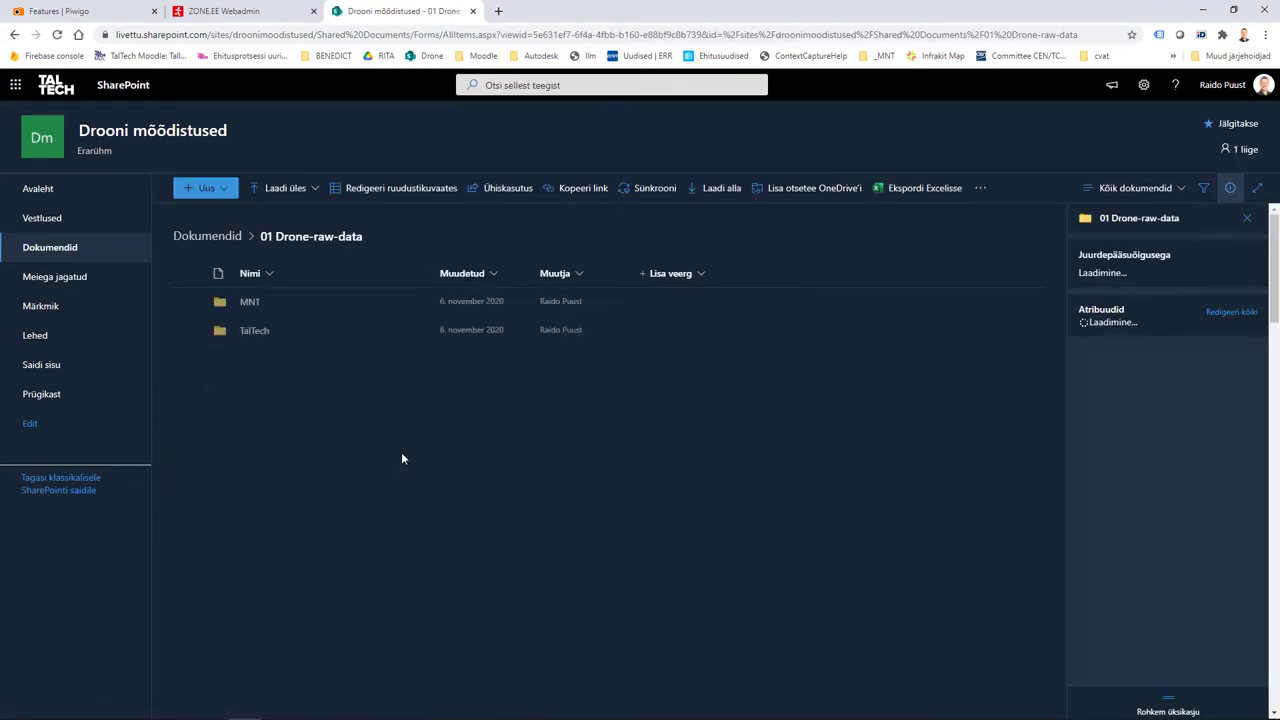
{"action": "left_click", "coordinate": [256, 333]}
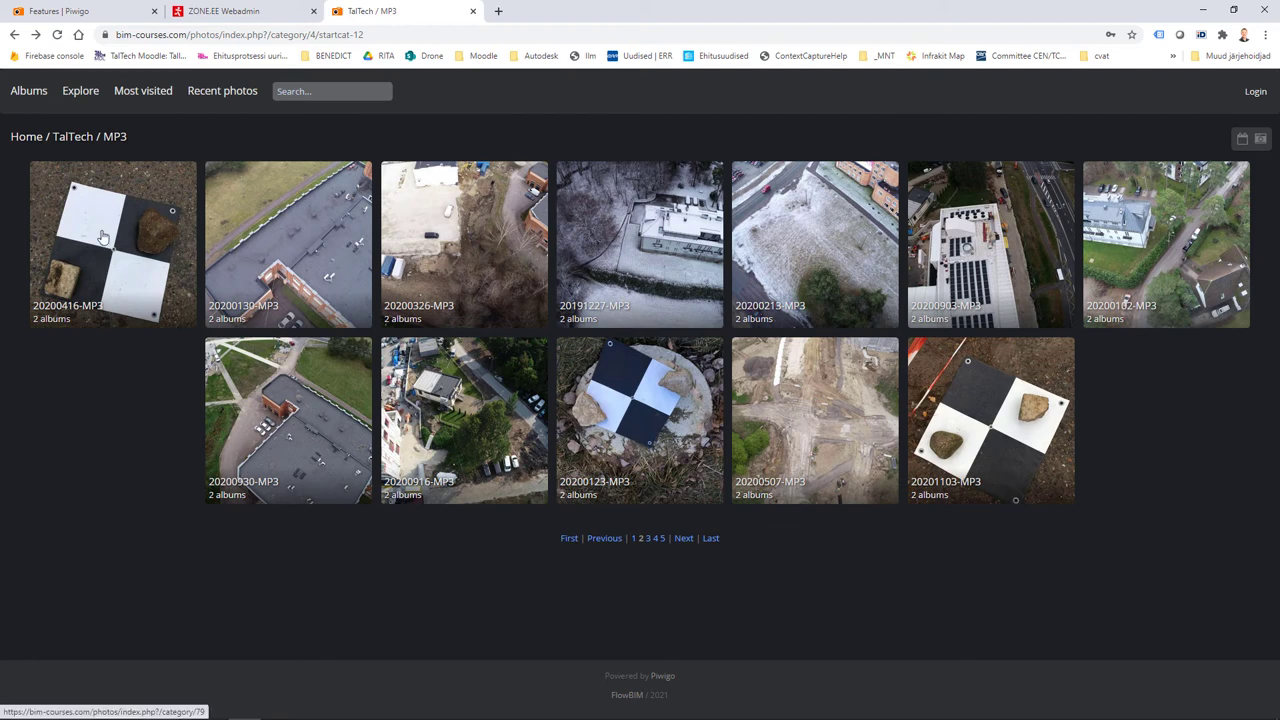
Open 20200213-MP3 › SURVEY › 100 50m, view photo 100 0001 0010.JPG and its size choices
{"action": "left_click", "coordinate": [806, 252]}
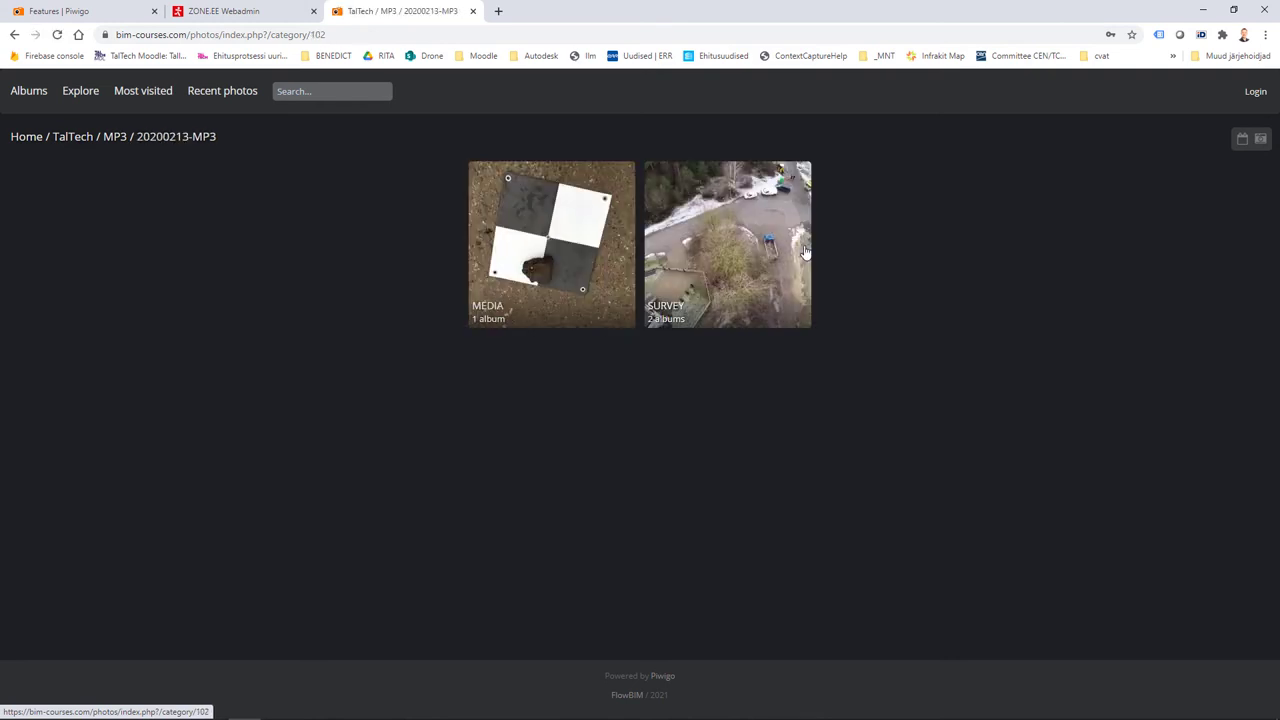
{"action": "left_click", "coordinate": [706, 241]}
{"action": "left_click", "coordinate": [723, 250]}
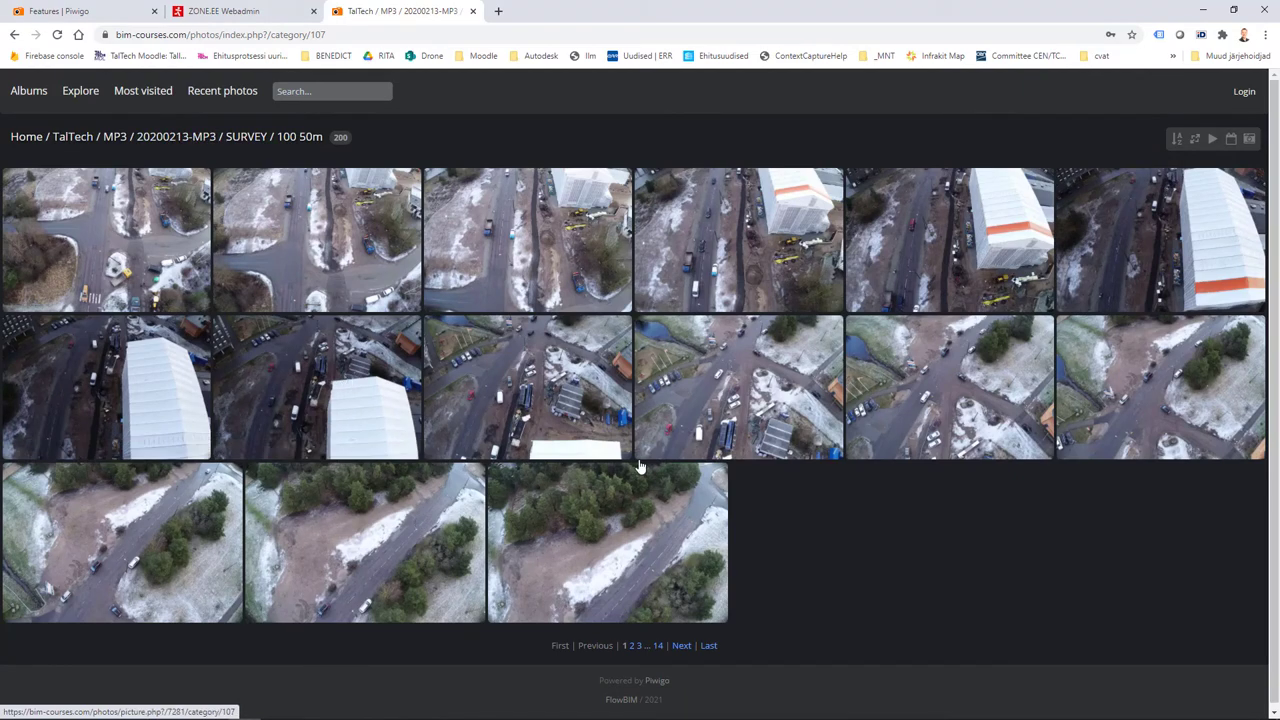
{"action": "left_click", "coordinate": [713, 397]}
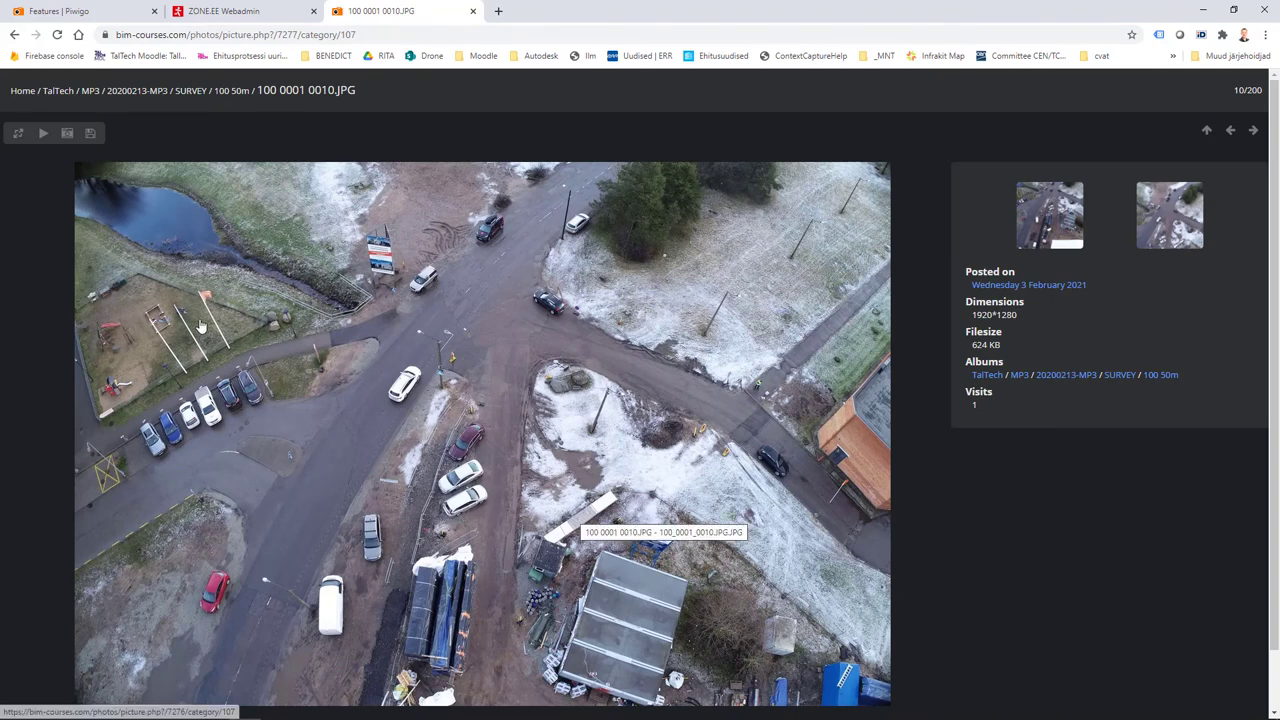
{"action": "left_click", "coordinate": [17, 134]}
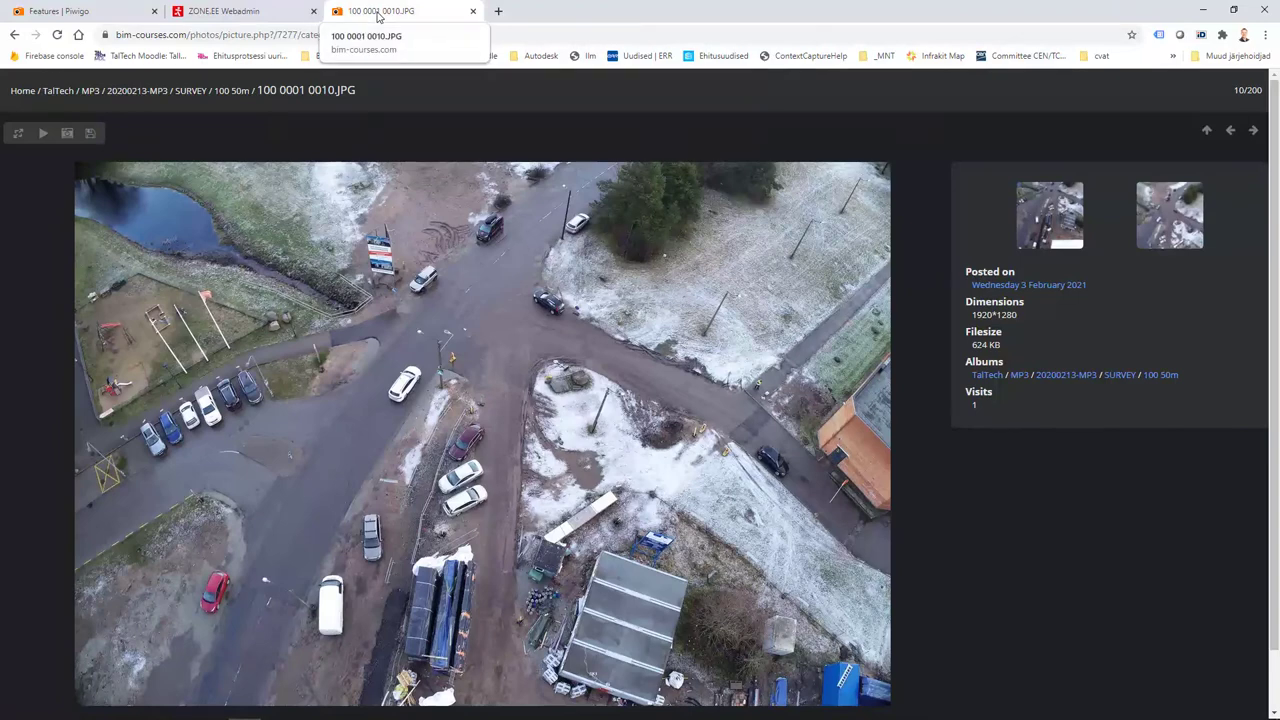
{"action": "left_click", "coordinate": [18, 133]}
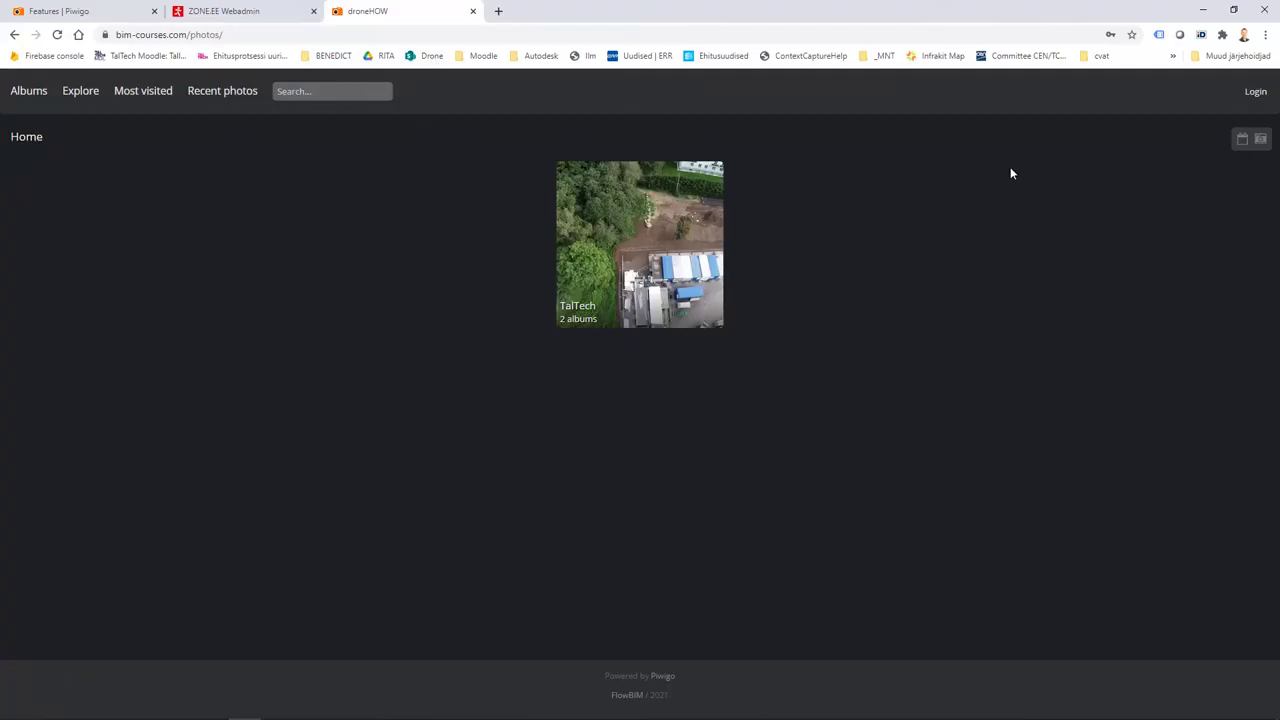
Log in as admin, open the dashboard and go to Photos › Keywords
{"action": "left_click", "coordinate": [1255, 91]}
{"action": "left_click", "coordinate": [1252, 91]}
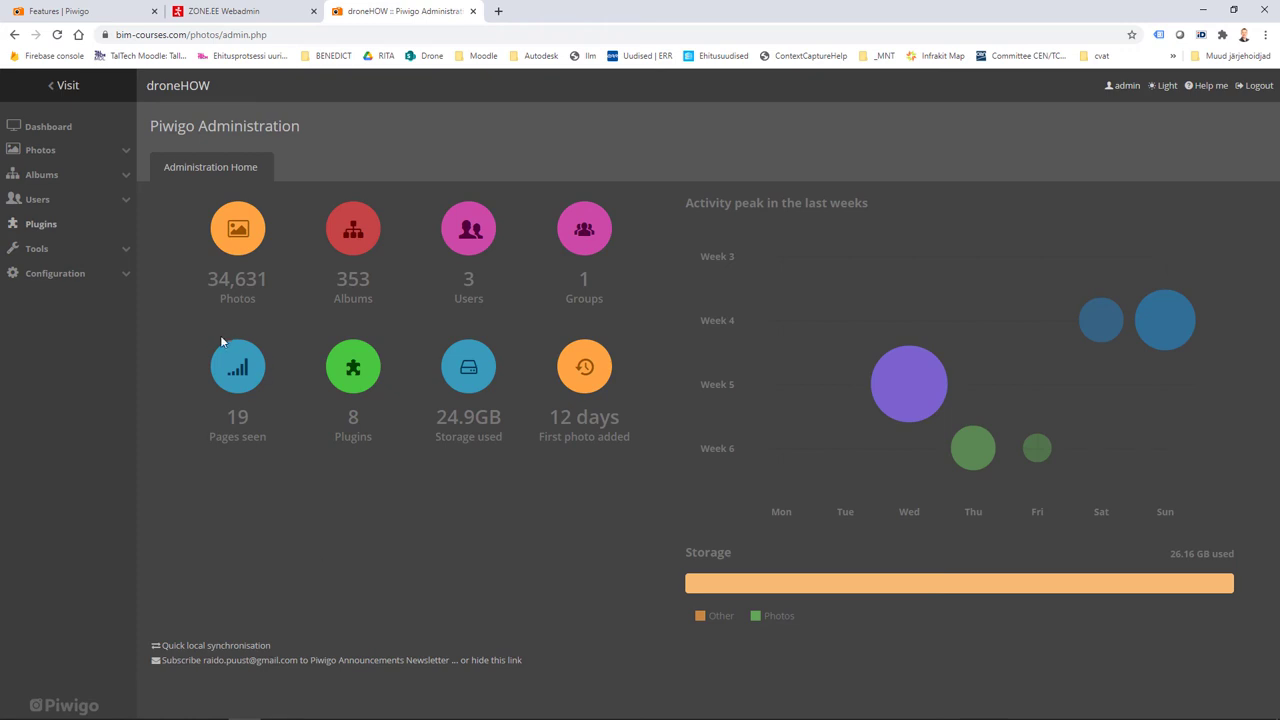
{"action": "left_click", "coordinate": [49, 178]}
{"action": "left_click", "coordinate": [49, 160]}
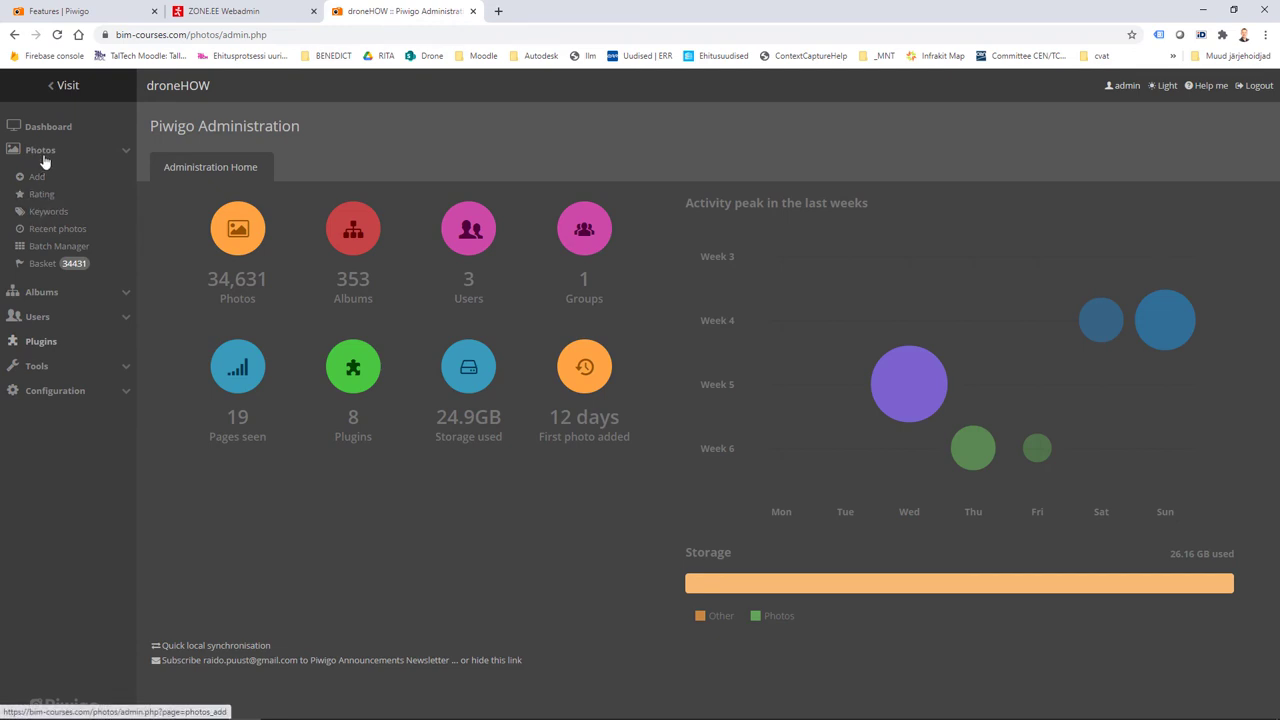
{"action": "left_click", "coordinate": [44, 218]}
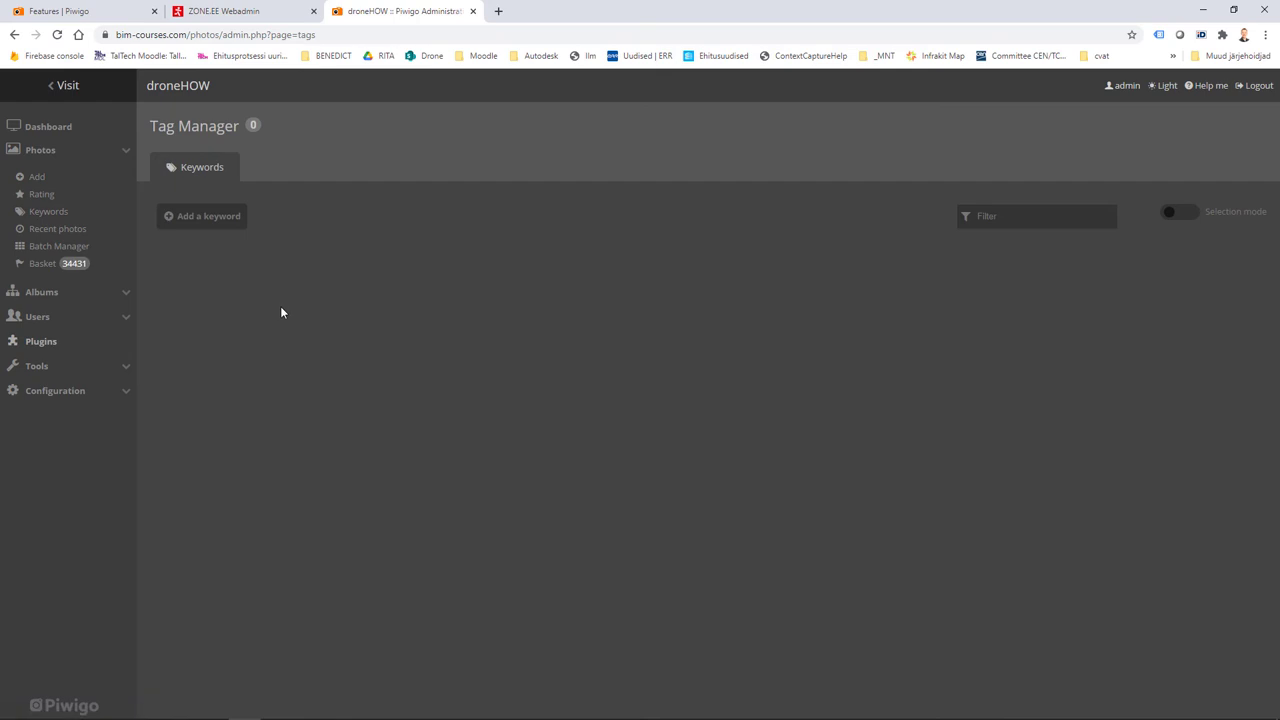
Add three new keywords in the Tag Manager: car, crane and roof
{"action": "left_click", "coordinate": [184, 218]}
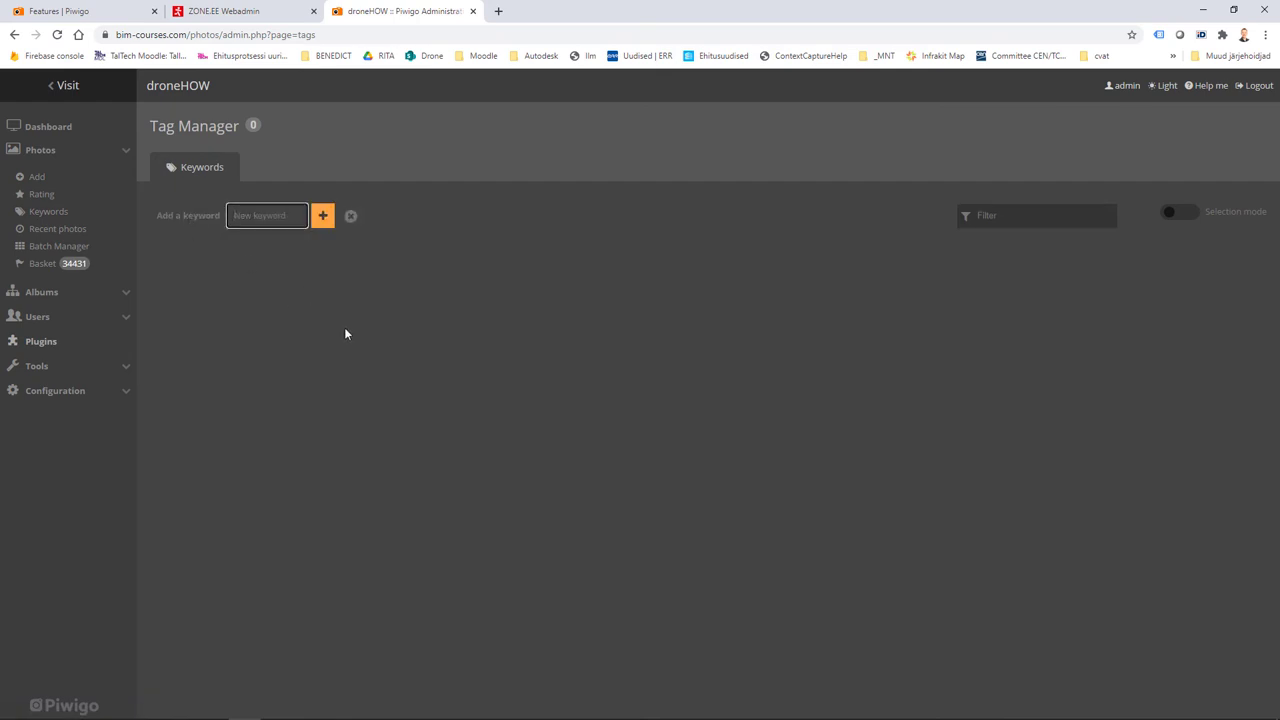
{"action": "type", "text": "car"}
{"action": "key", "text": "Return"}
{"action": "left_click", "coordinate": [205, 217]}
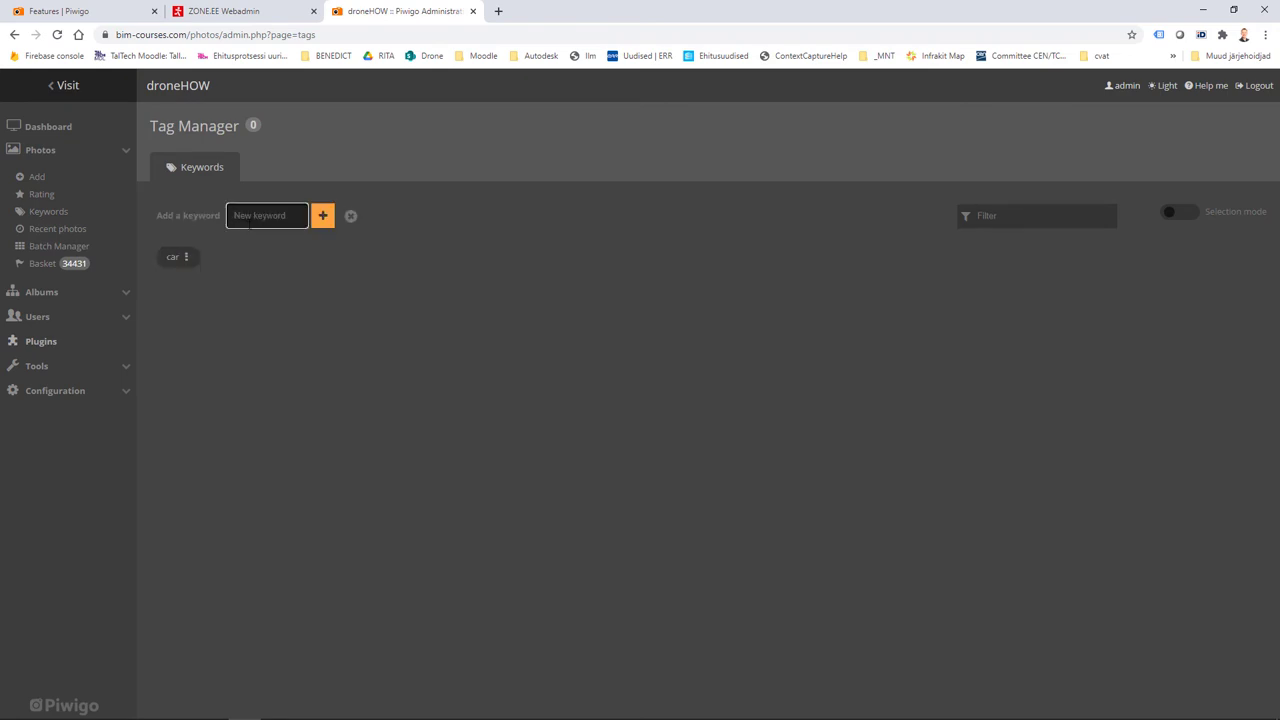
{"action": "type", "text": "crane"}
{"action": "left_click", "coordinate": [323, 215]}
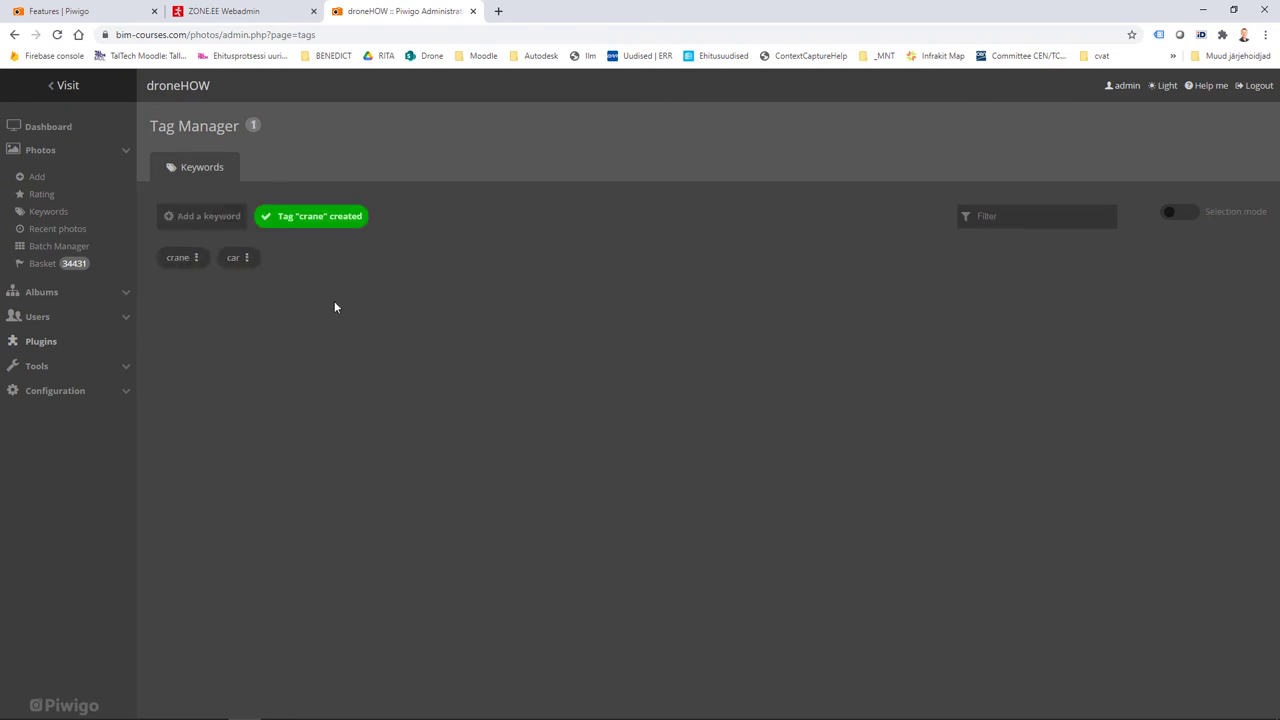
{"action": "left_click", "coordinate": [196, 226]}
{"action": "type", "text": "roof"}
{"action": "left_click", "coordinate": [323, 216]}
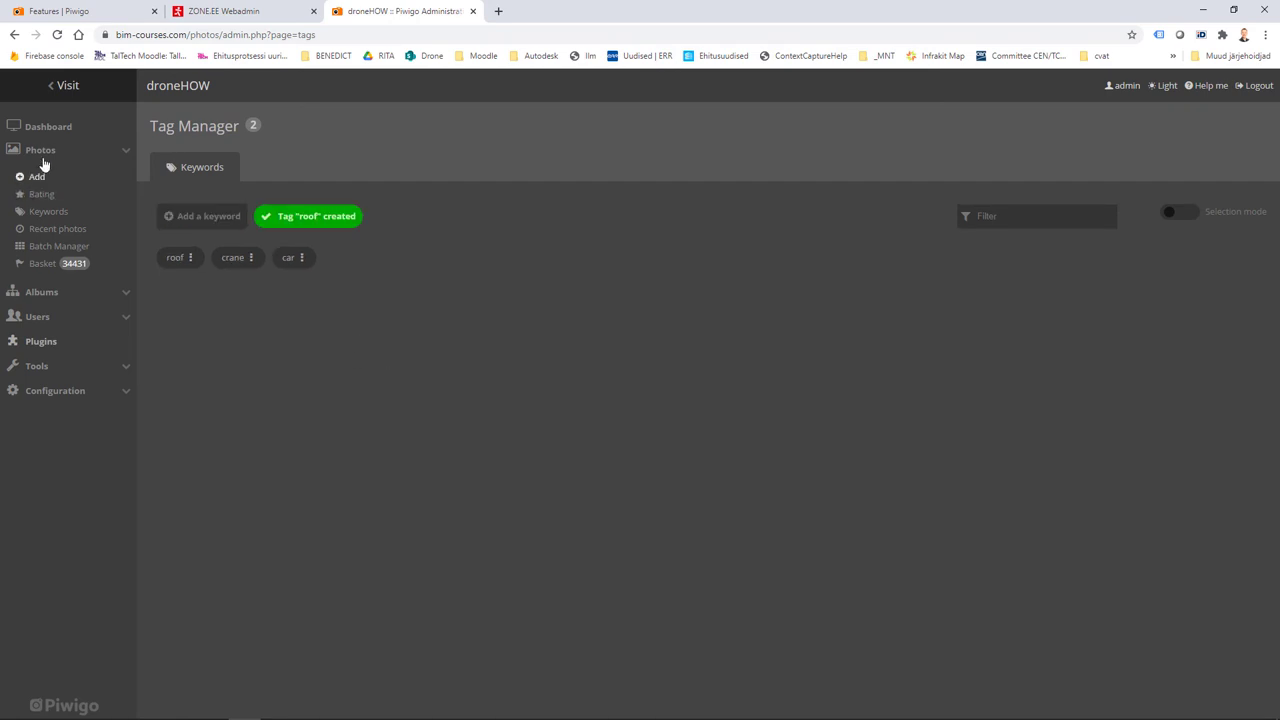
From the gallery home, search '0001 0025*' and open 100 0001 0025.JPG's edit page
{"action": "left_click", "coordinate": [66, 87]}
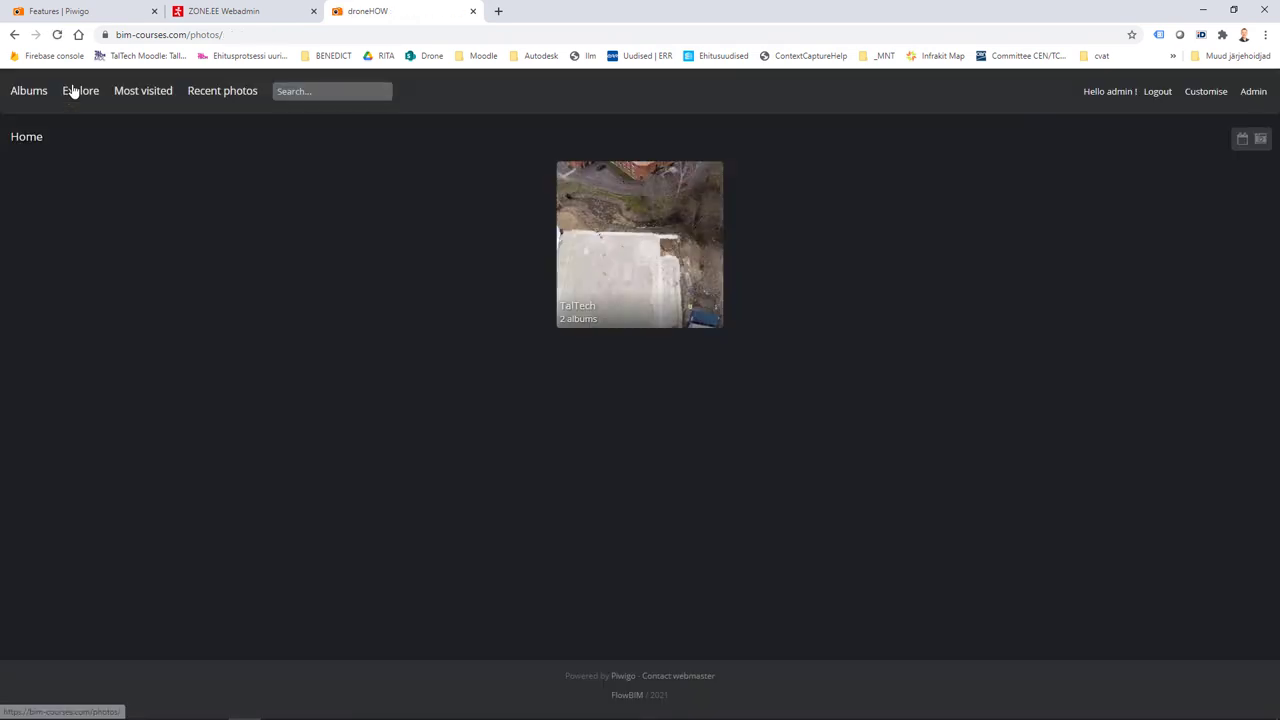
{"action": "left_click", "coordinate": [320, 96]}
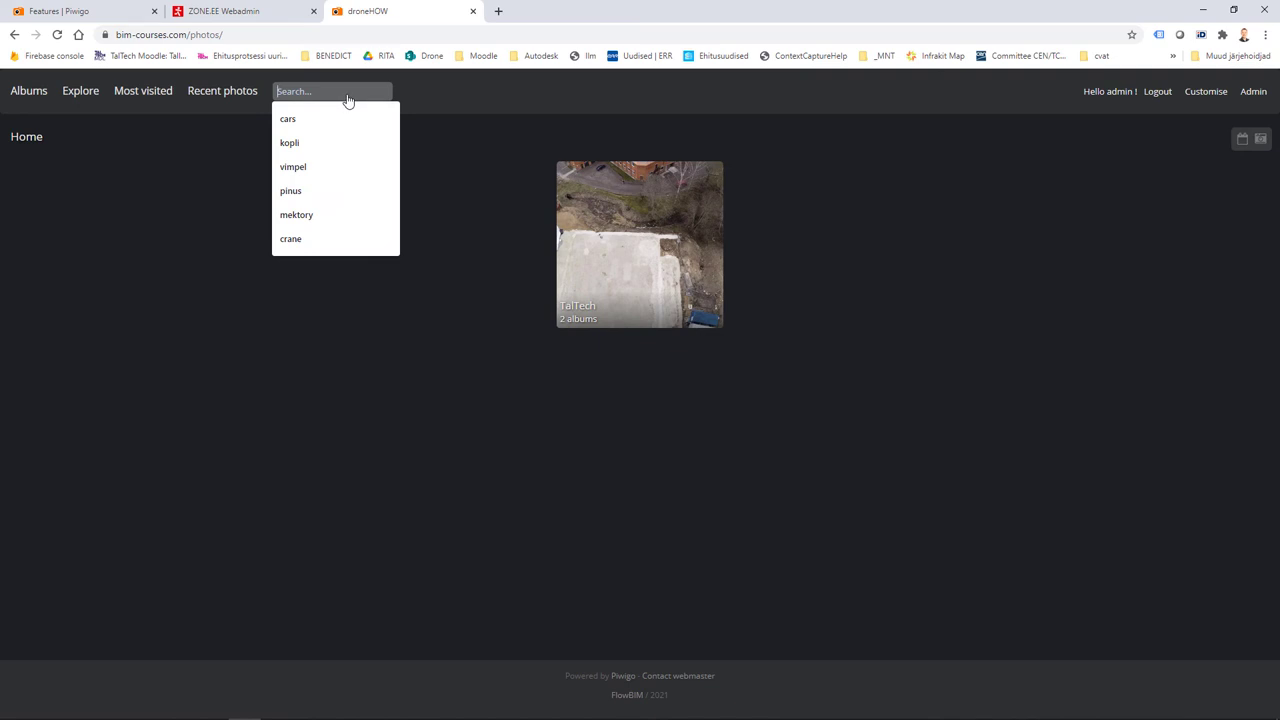
{"action": "type", "text": "0001"}
{"action": "key", "text": "Down"}
{"action": "key", "text": "Return"}
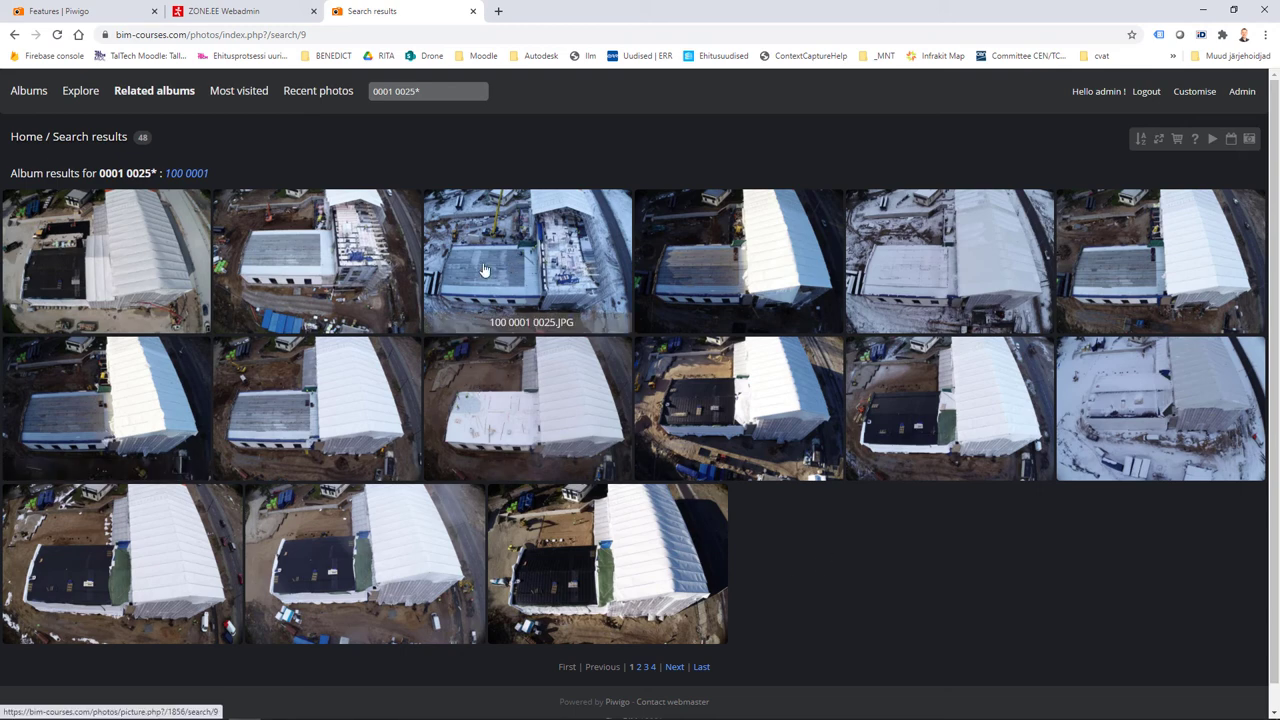
{"action": "left_click", "coordinate": [518, 258]}
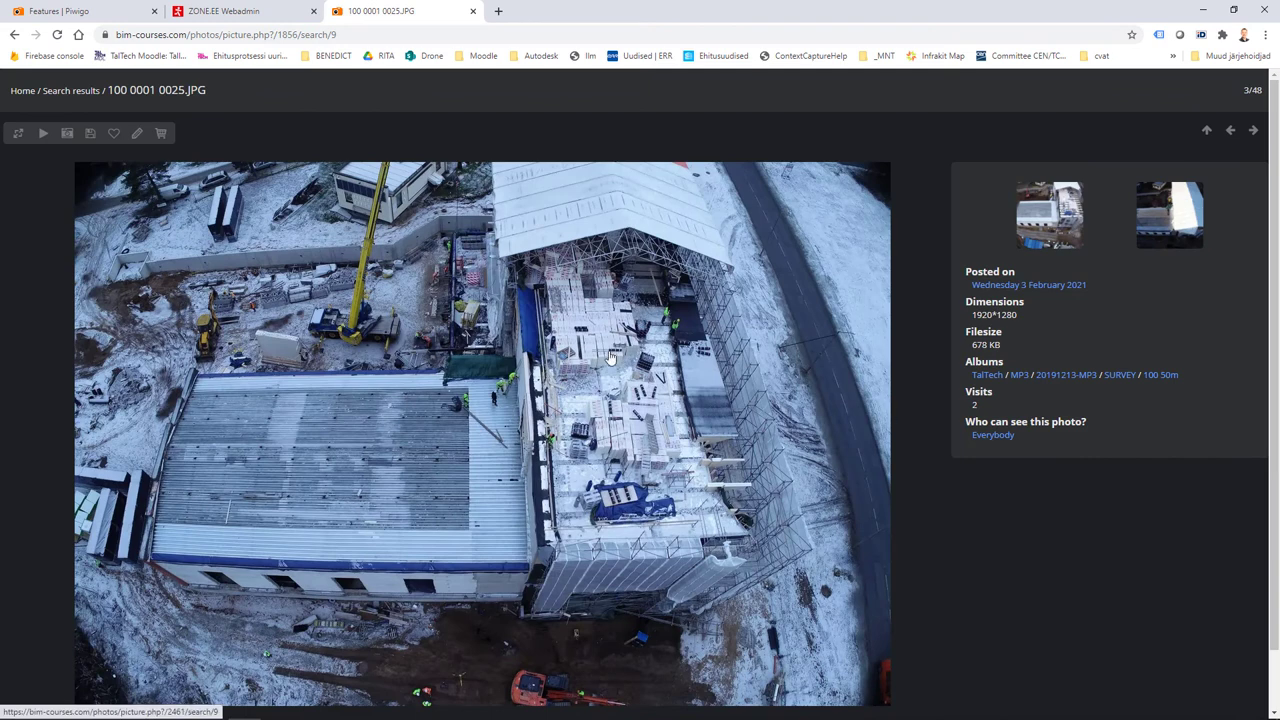
{"action": "left_click", "coordinate": [138, 136]}
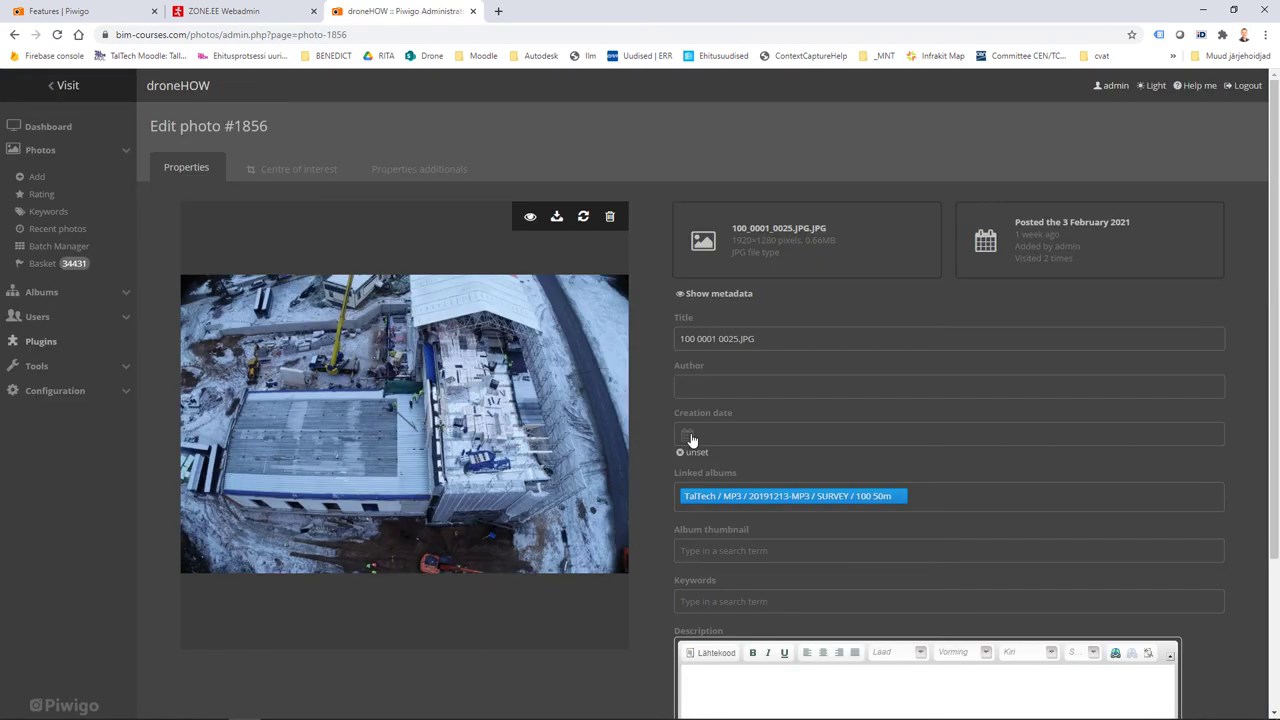
Add the keyword snow to 100 0001 0025.JPG, save, and enter snow in the gallery search
{"action": "left_click", "coordinate": [704, 600]}
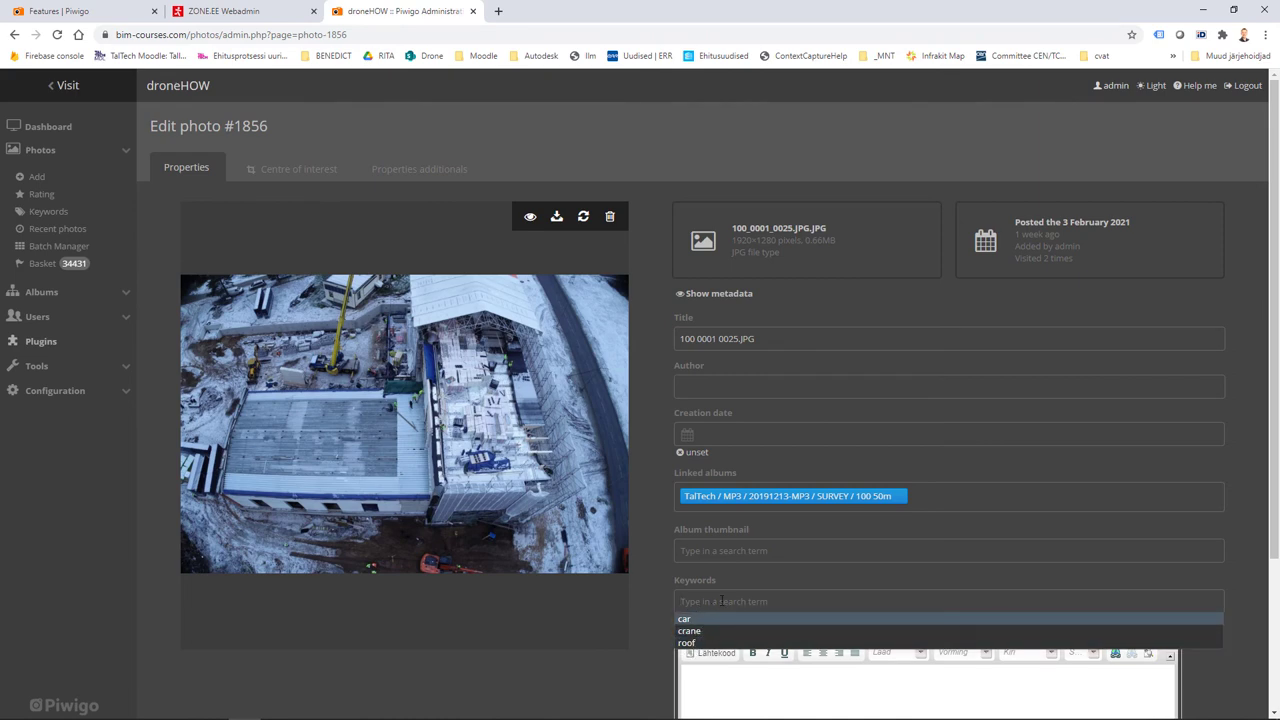
{"action": "type", "text": "snow"}
{"action": "key", "text": "Return"}
{"action": "scroll", "coordinate": [716, 640], "scroll_direction": "down", "scroll_amount": 2}
{"action": "left_click", "coordinate": [712, 697]}
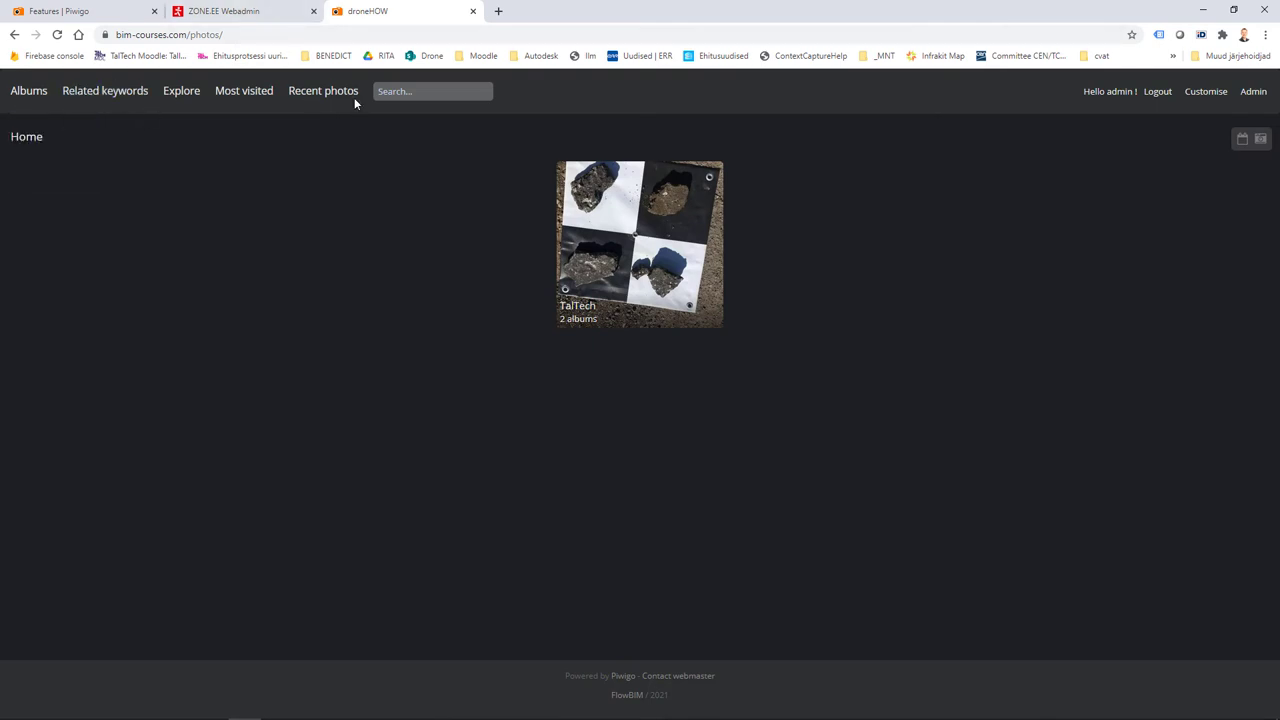
{"action": "left_click", "coordinate": [408, 92]}
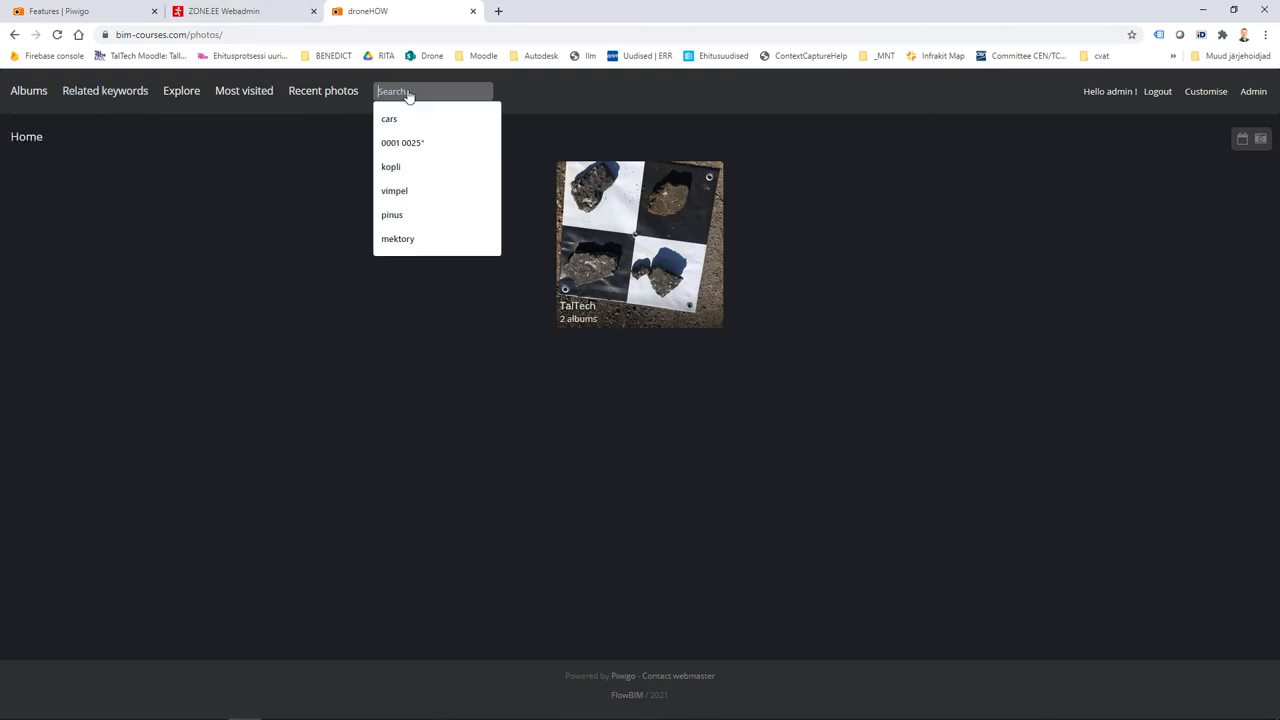
{"action": "type", "text": "snow"}
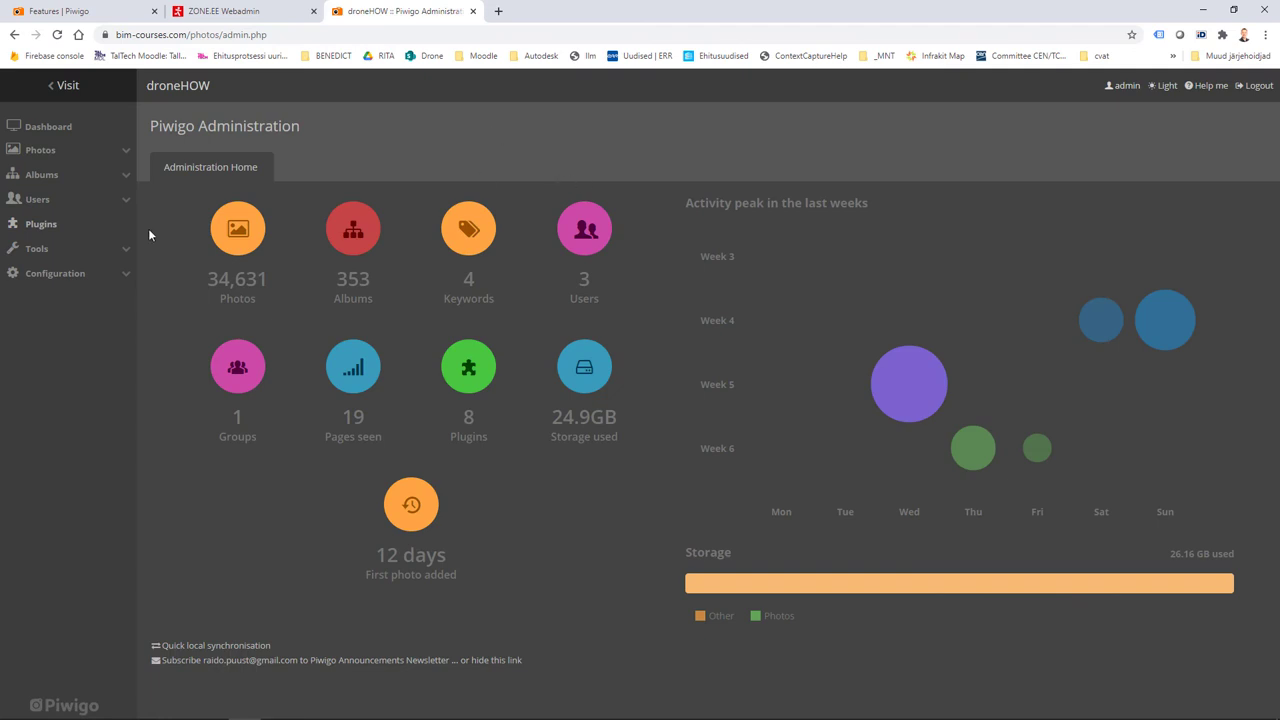
Open Piwigo's Plugins admin page, then launch Adobe Lightroom via Windows search 'ligh'
{"action": "left_click", "coordinate": [41, 226]}
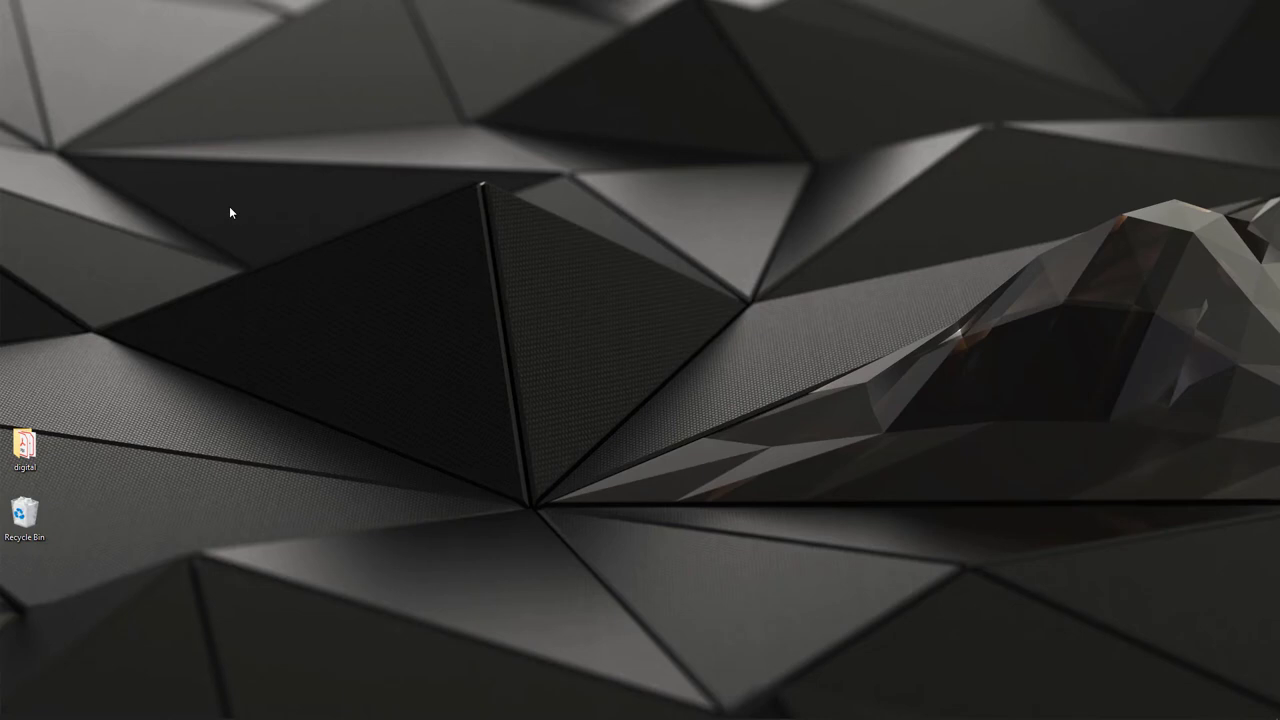
{"action": "key", "text": "super+s"}
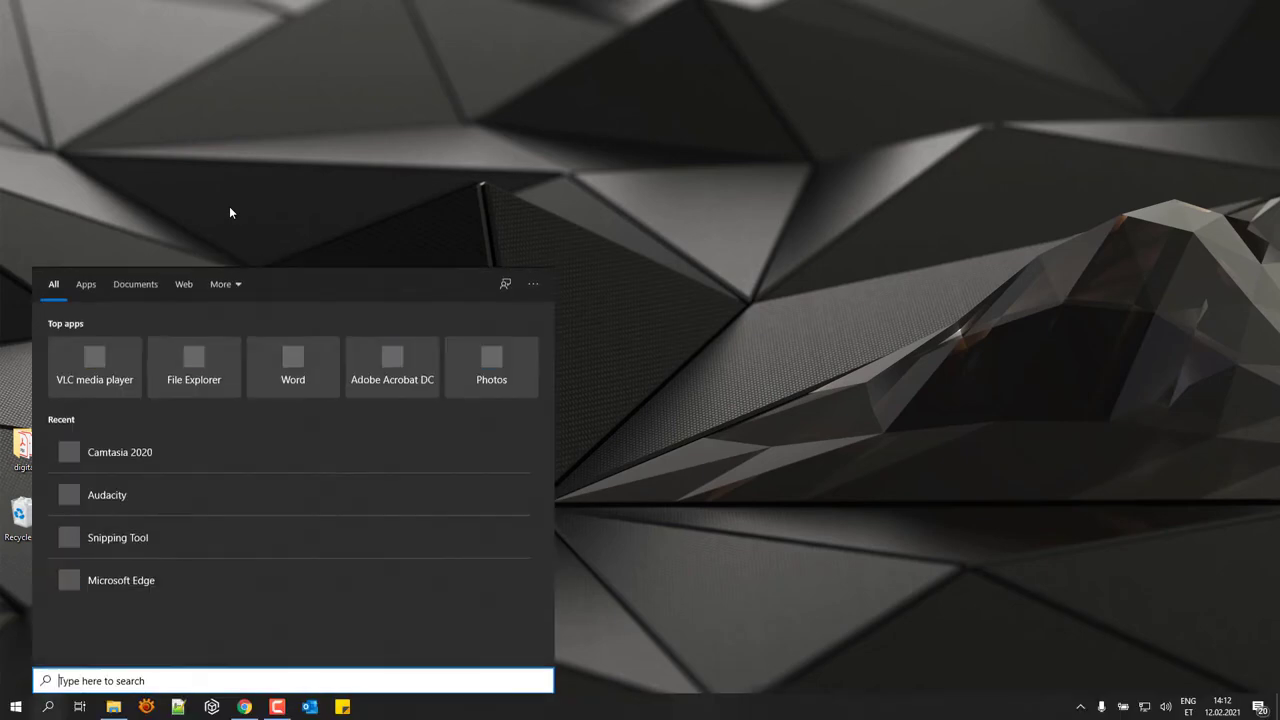
{"action": "type", "text": "ligh"}
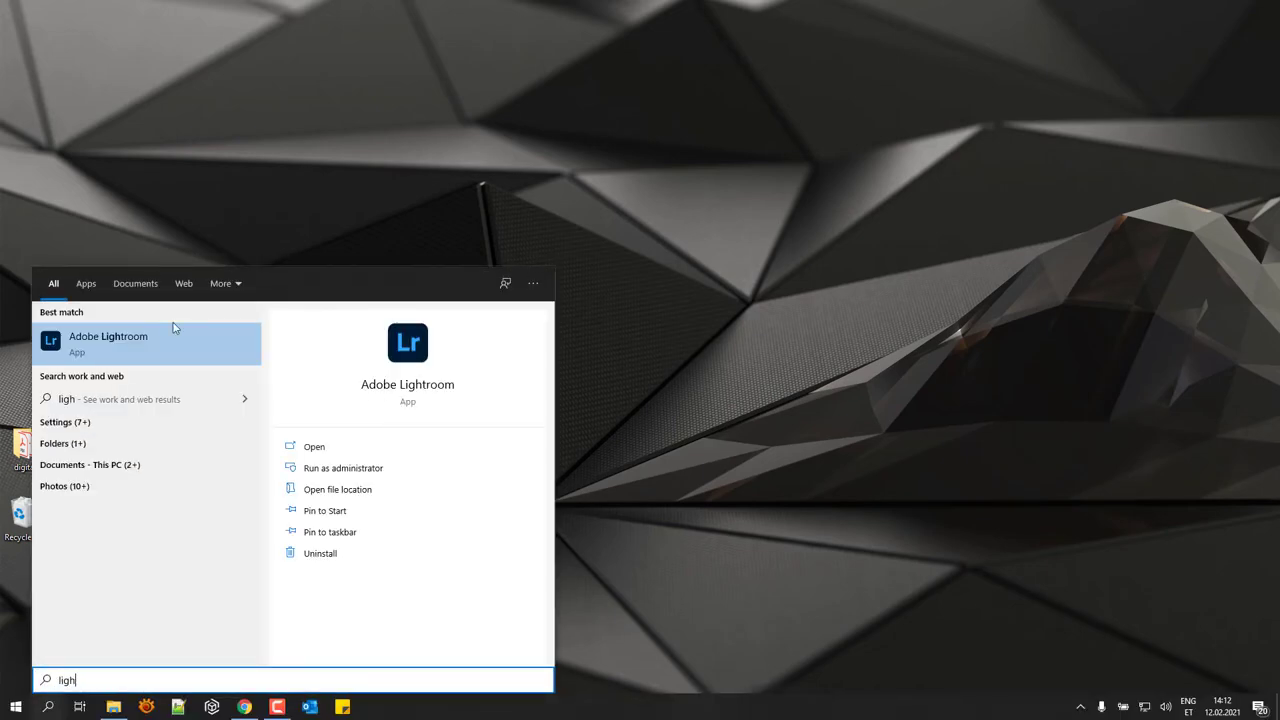
{"action": "left_click", "coordinate": [112, 353]}
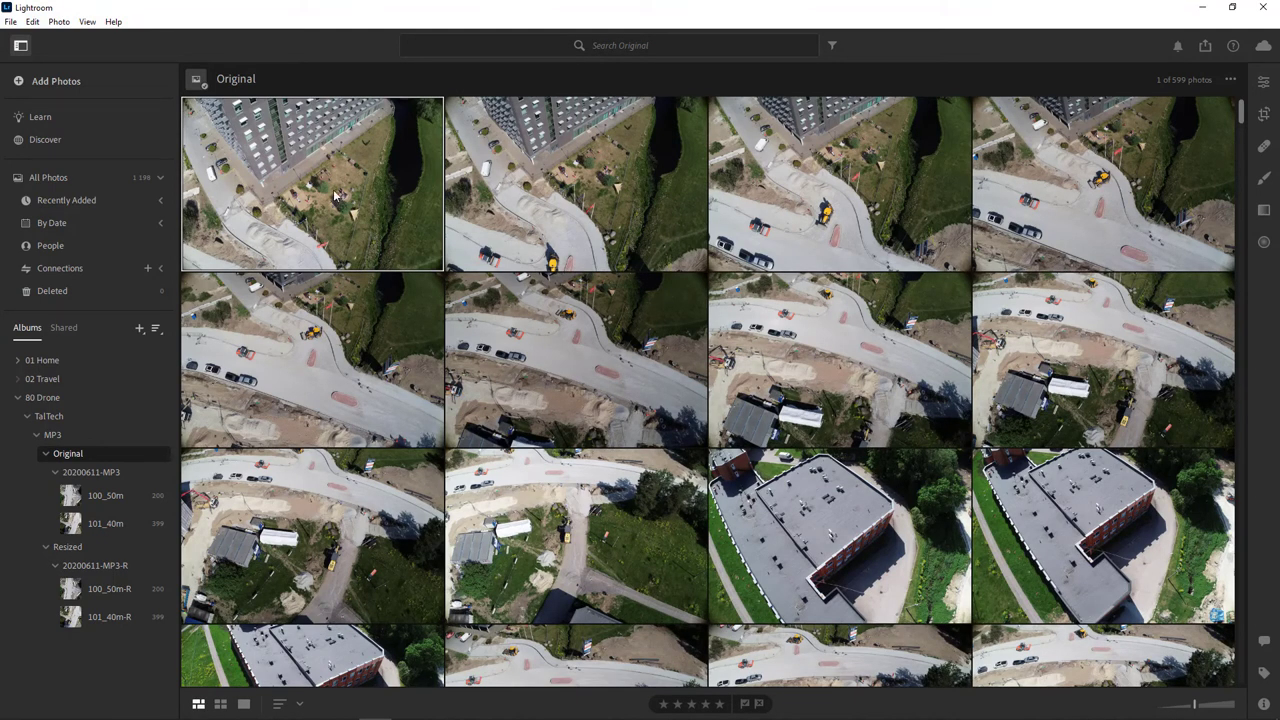
Search the MP3 album for 'car' to filter its photos
{"action": "left_click", "coordinate": [510, 45]}
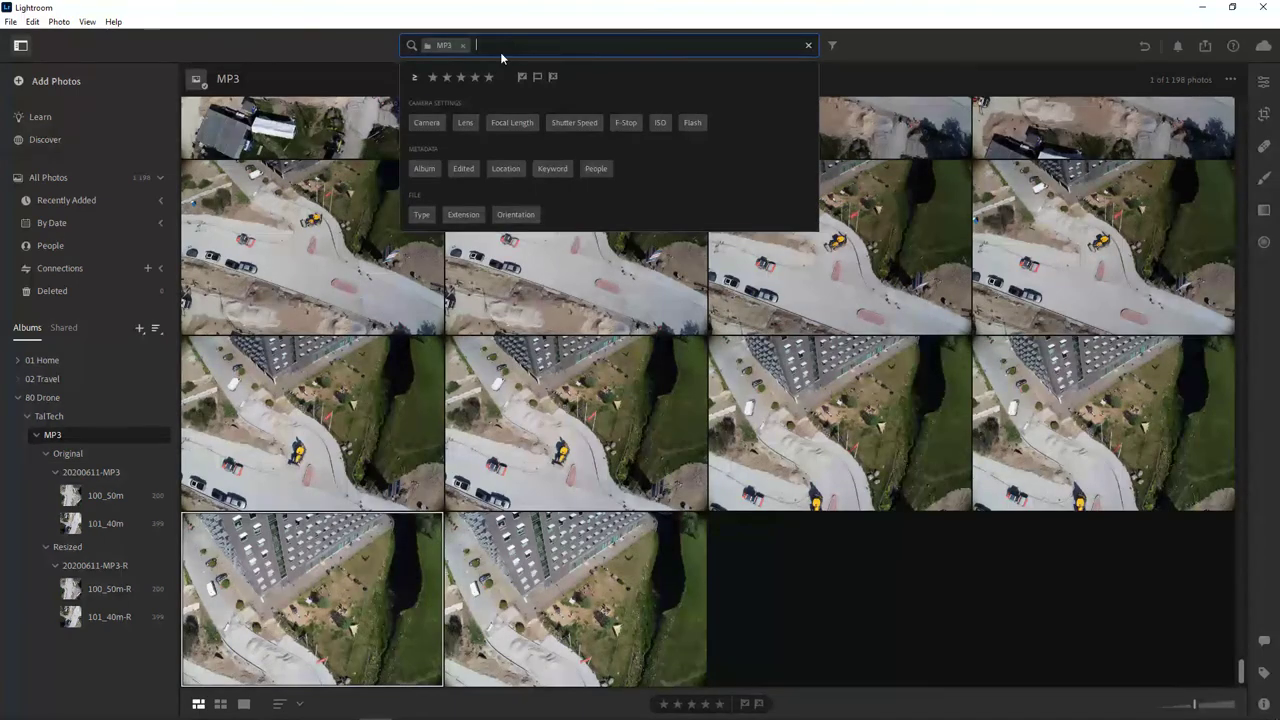
{"action": "type", "text": "car"}
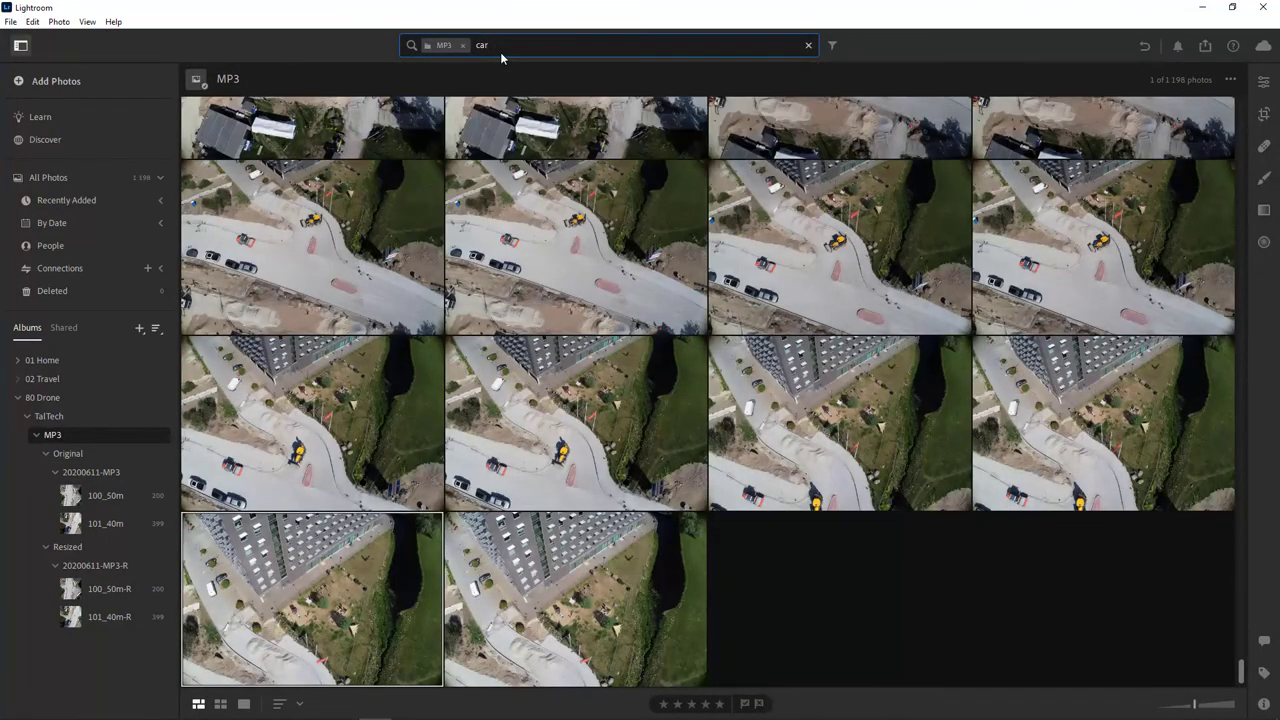
{"action": "key", "text": "Return"}
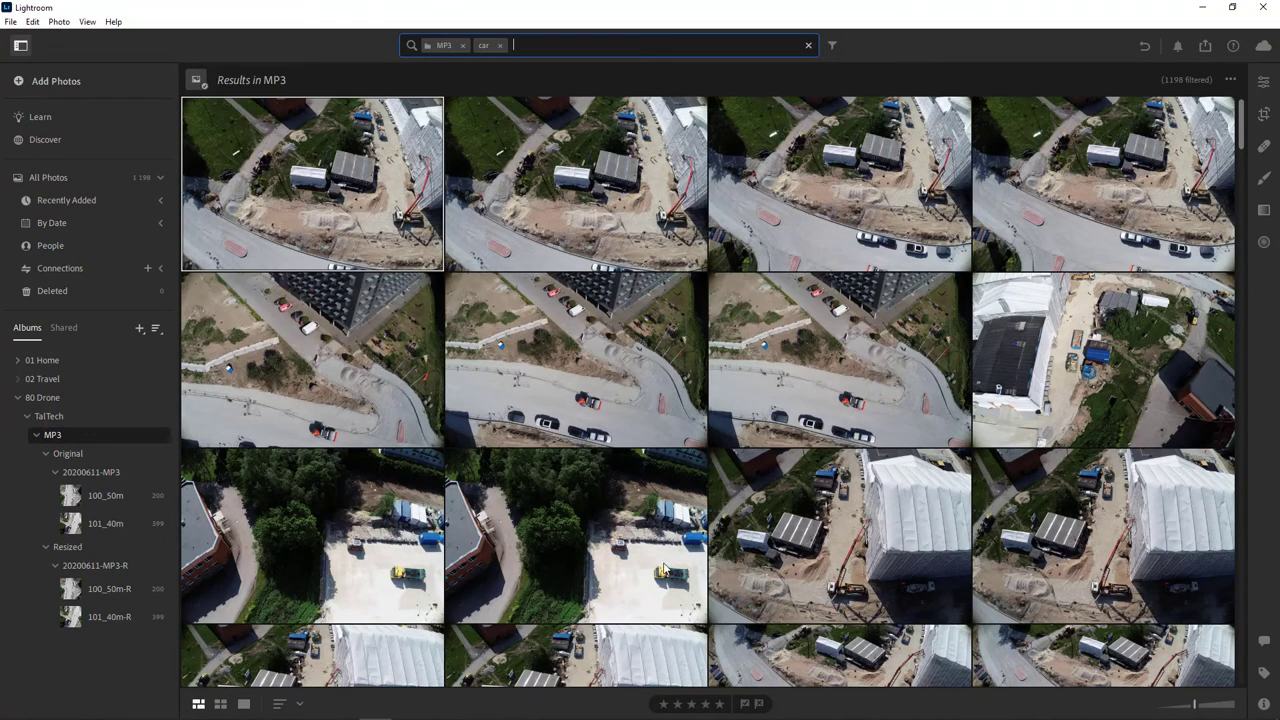
Remove the car search chip, discard the partly typed 'people' term, and exit the search
{"action": "left_click", "coordinate": [500, 45]}
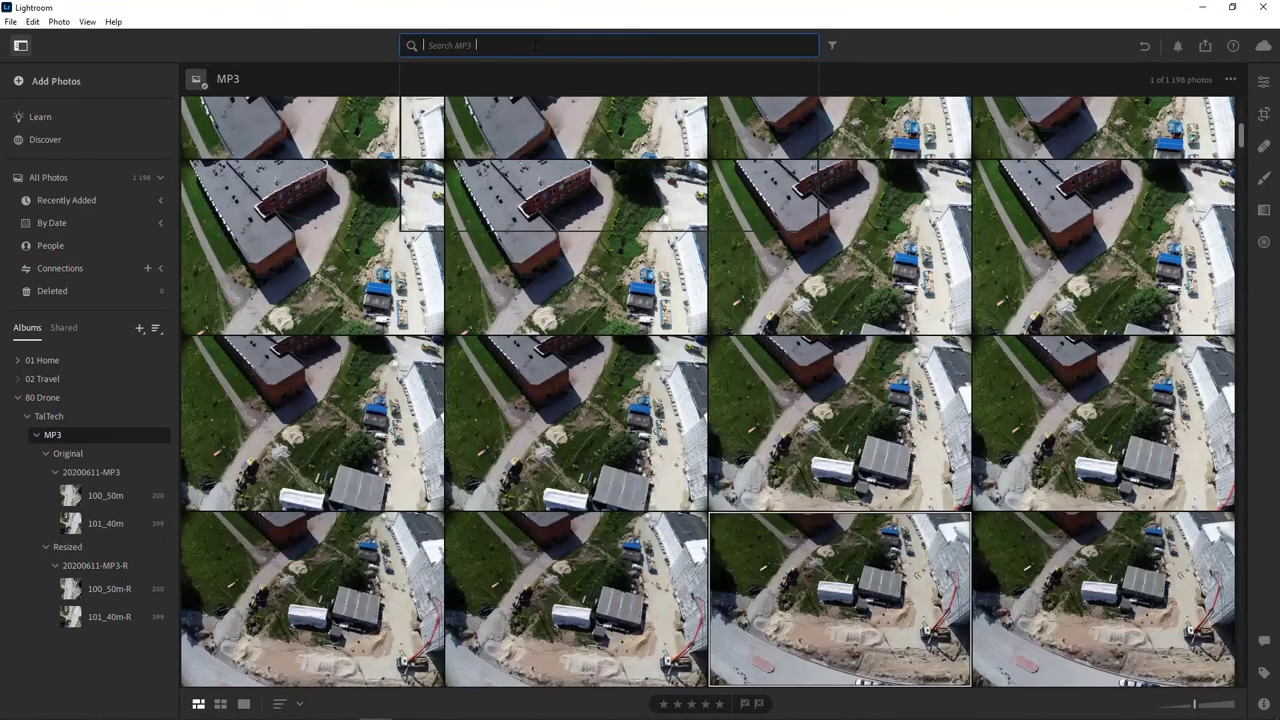
{"action": "left_click", "coordinate": [535, 45]}
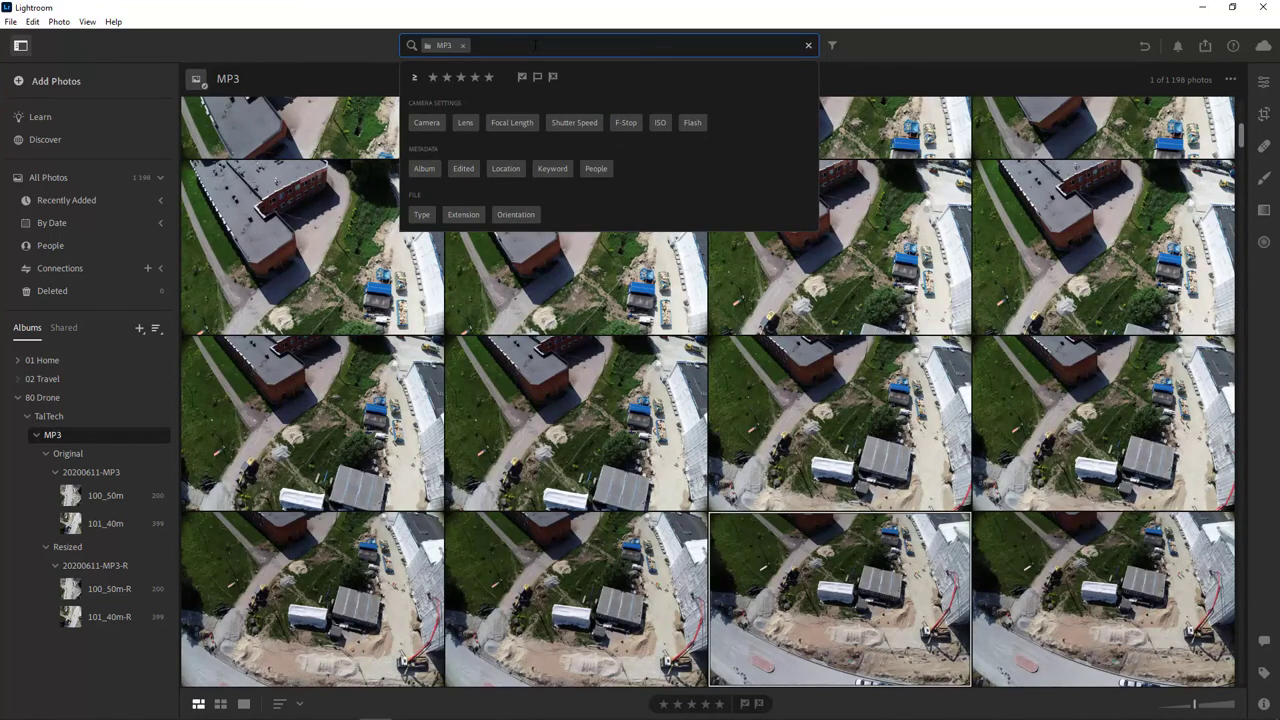
{"action": "type", "text": "pe"}
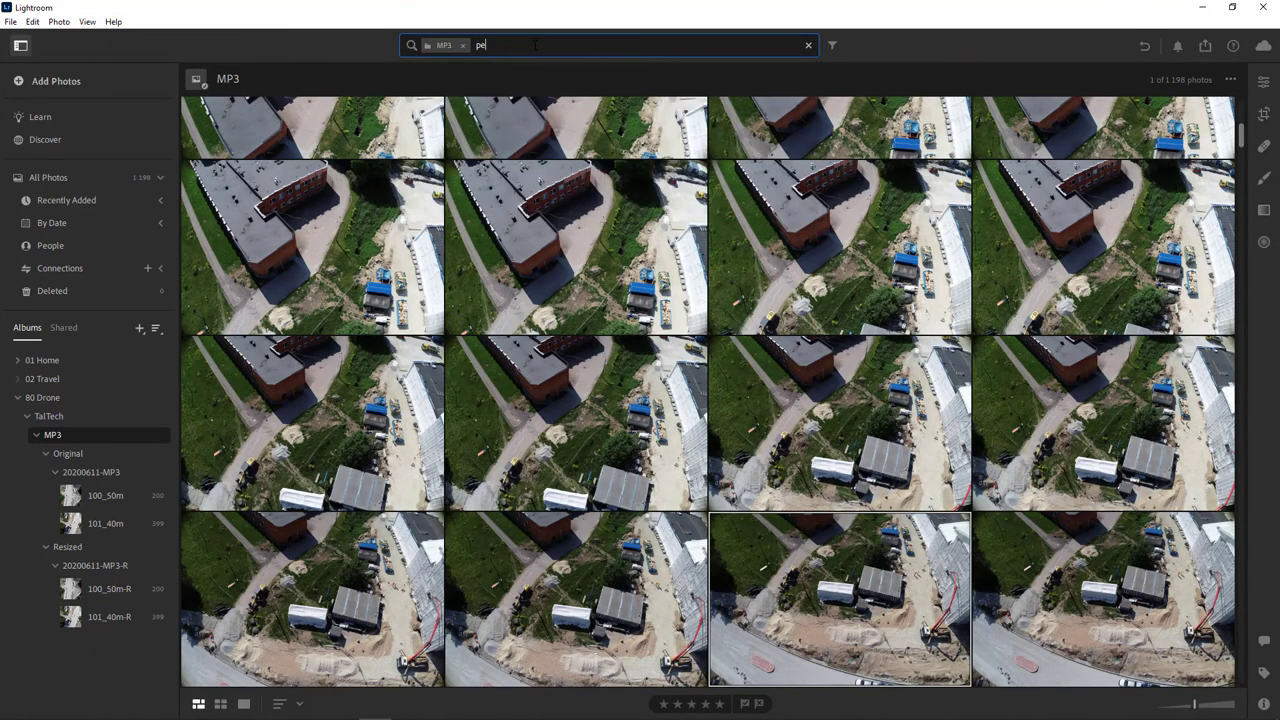
{"action": "type", "text": "ople"}
{"action": "key", "text": "BackSpace"}
{"action": "key", "text": "BackSpace"}
{"action": "key", "text": "BackSpace"}
{"action": "key", "text": "BackSpace"}
{"action": "key", "text": "BackSpace"}
{"action": "key", "text": "BackSpace"}
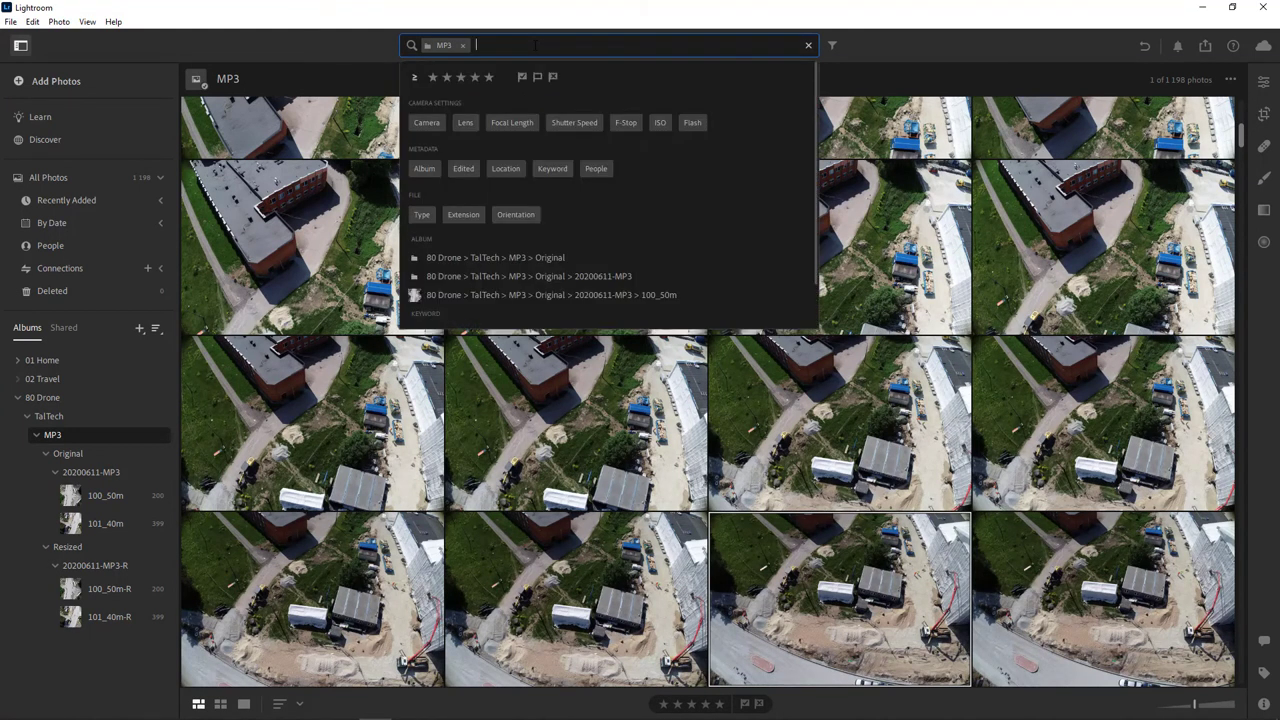
{"action": "key", "text": "Escape"}
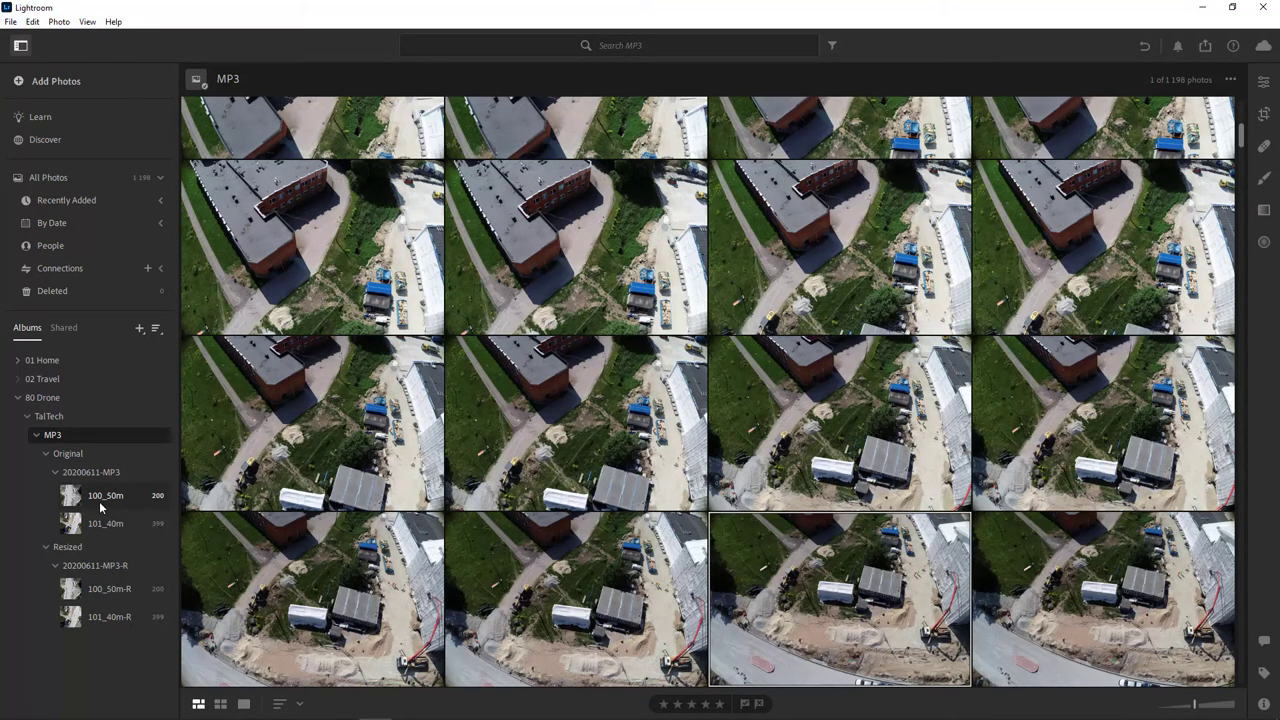
Filter the MP3 album for 'car' again
{"action": "left_click", "coordinate": [385, 262]}
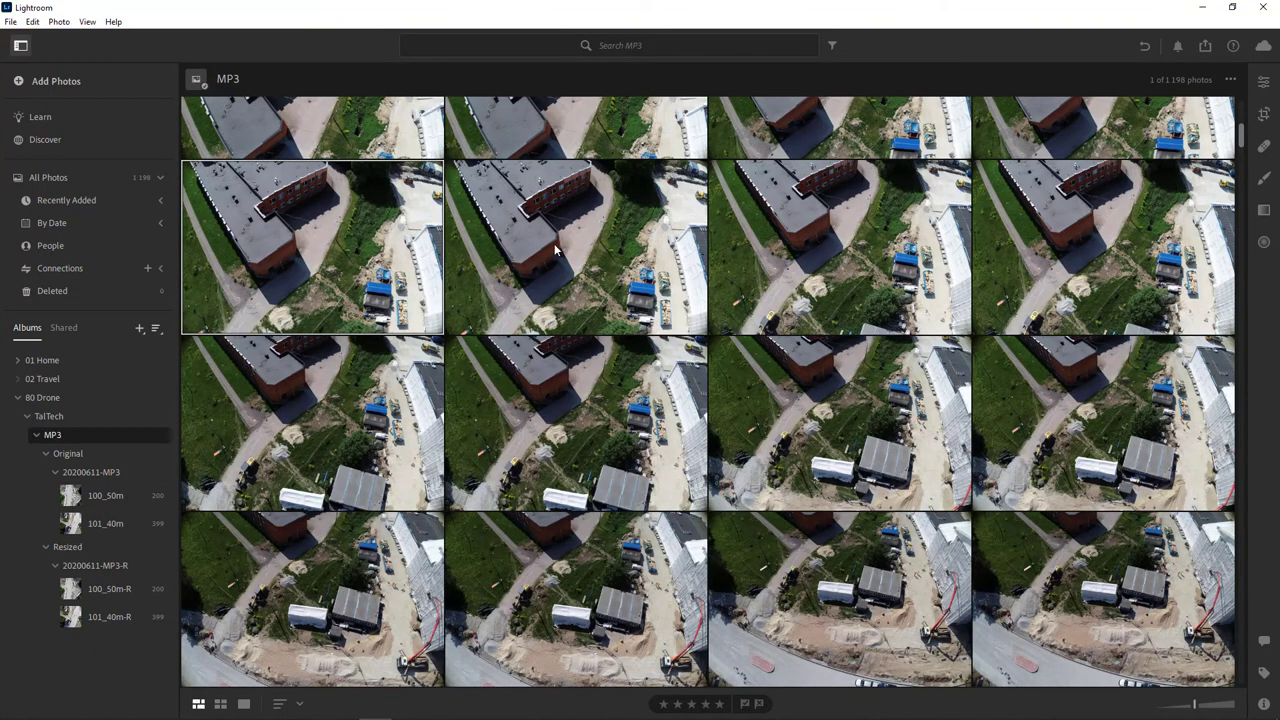
{"action": "left_click", "coordinate": [500, 48]}
{"action": "type", "text": "car"}
{"action": "key", "text": "Return"}
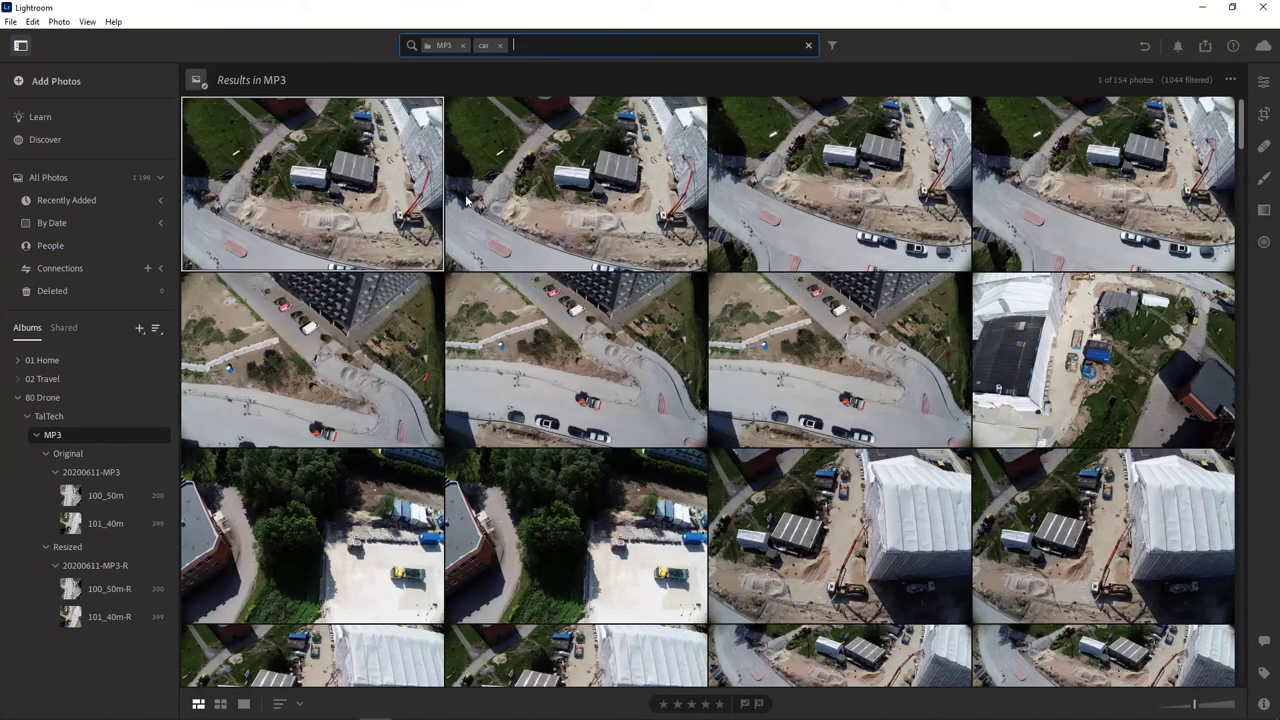
Tag the four top-row car photos with the keyword crane, then clear the car search
{"action": "left_click", "coordinate": [619, 214]}
{"action": "left_click", "coordinate": [351, 211]}
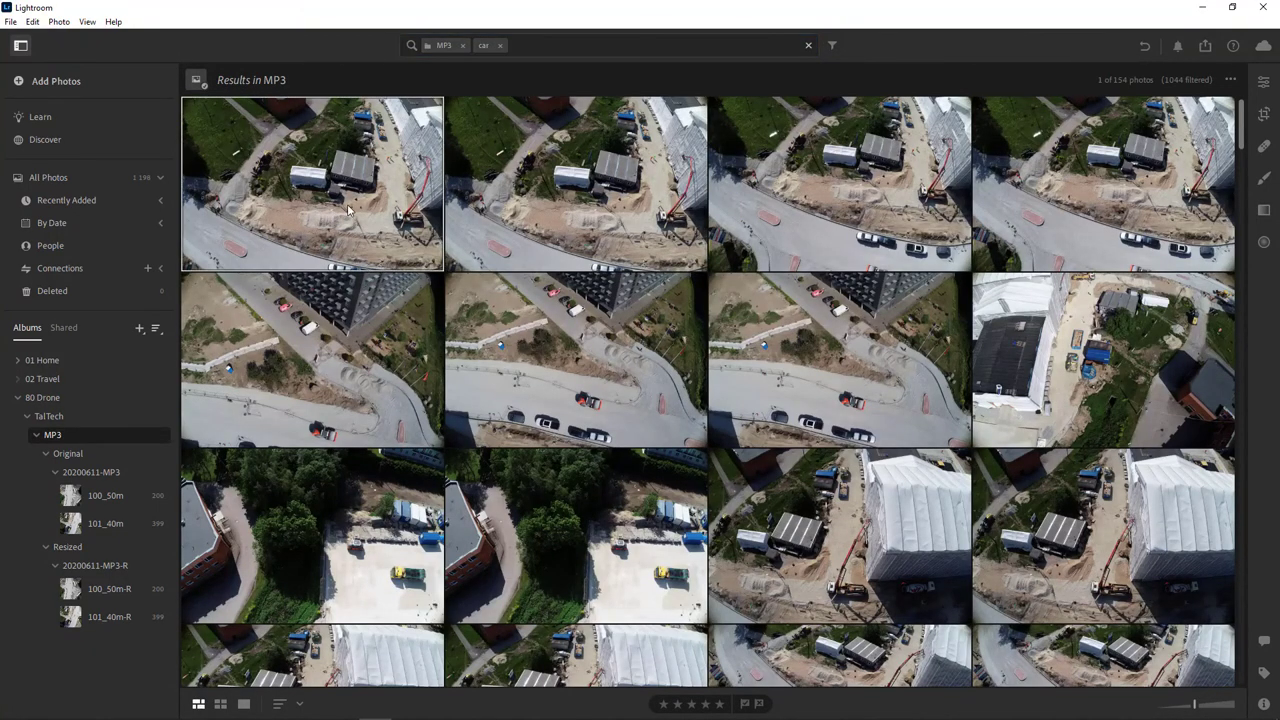
{"action": "left_click", "coordinate": [569, 213], "text": "ctrl"}
{"action": "left_click", "coordinate": [789, 205], "text": "ctrl"}
{"action": "left_click", "coordinate": [1094, 195], "text": "ctrl"}
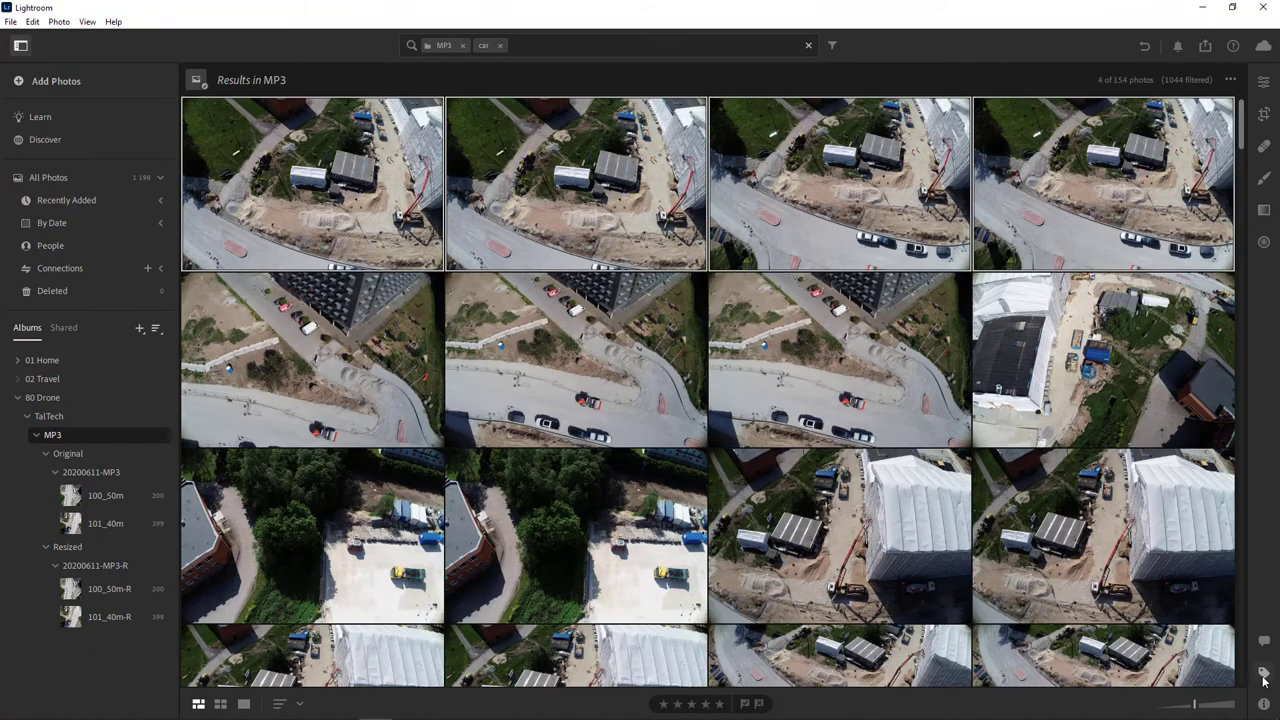
{"action": "left_click", "coordinate": [1263, 676]}
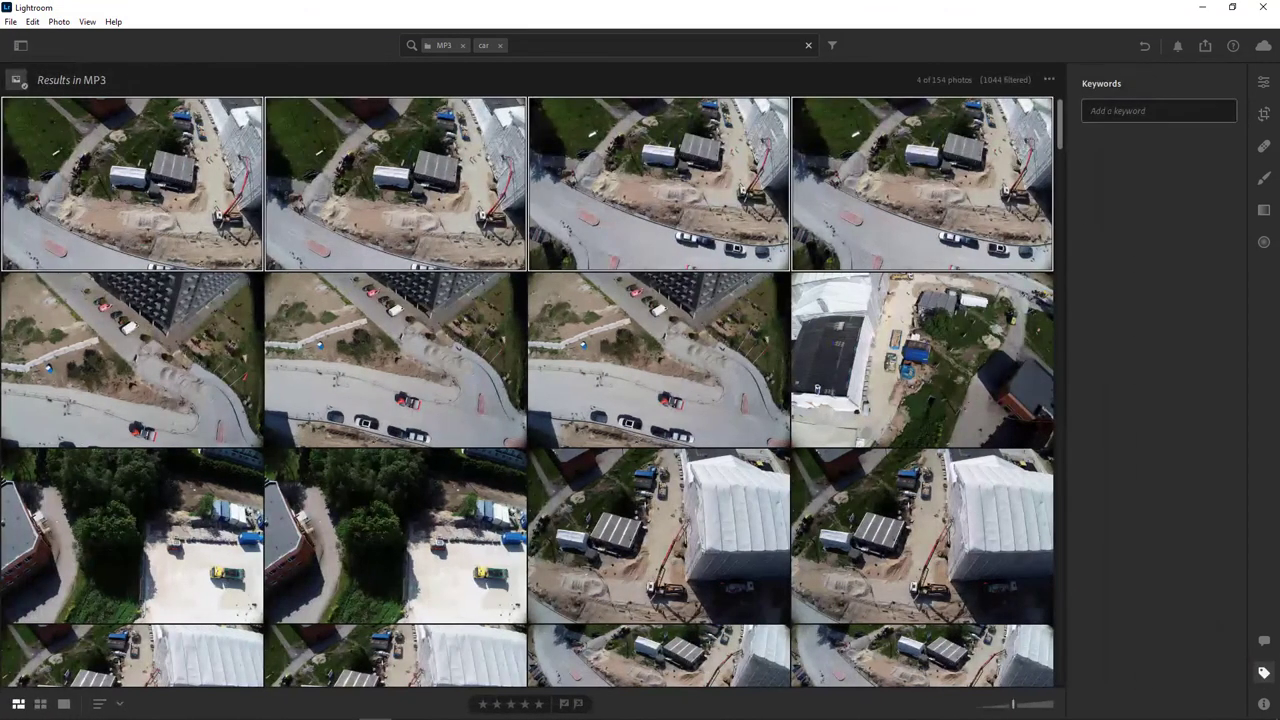
{"action": "type", "text": "crane"}
{"action": "key", "text": "Return"}
{"action": "left_click", "coordinate": [500, 45]}
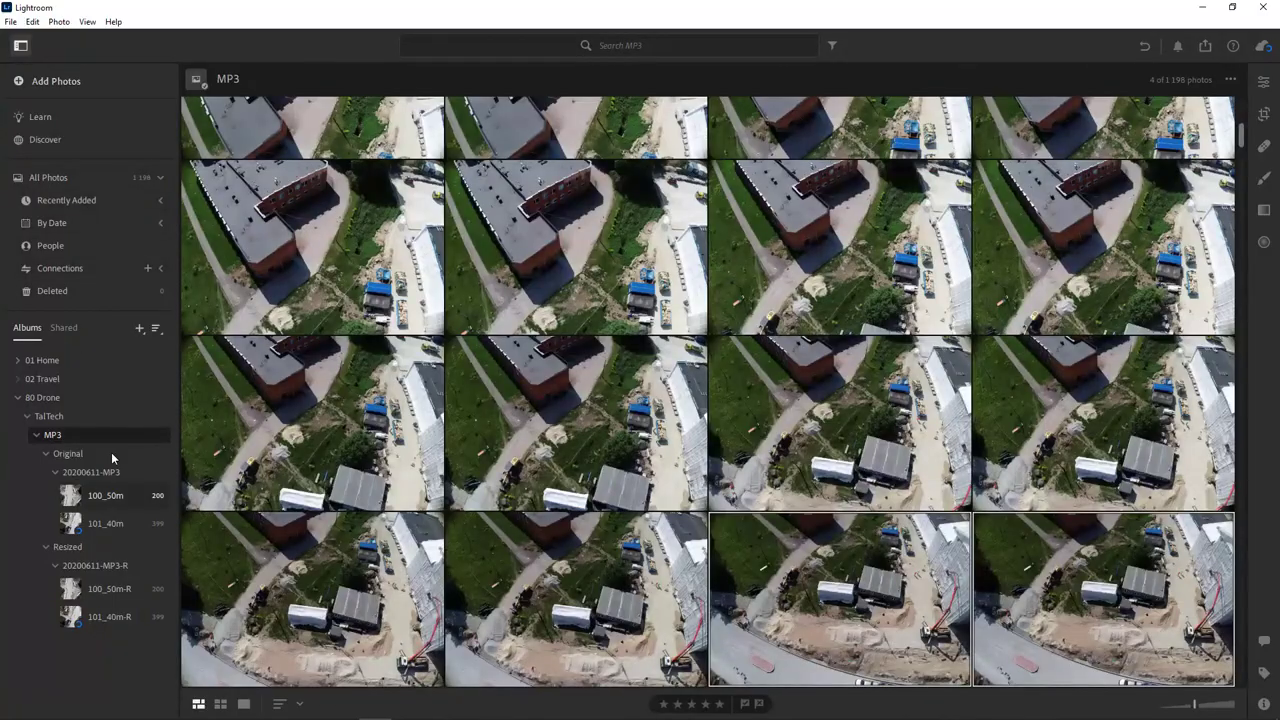
Filter the MP3 album by keyword 'crane' and select the first two results
{"action": "left_click", "coordinate": [543, 45]}
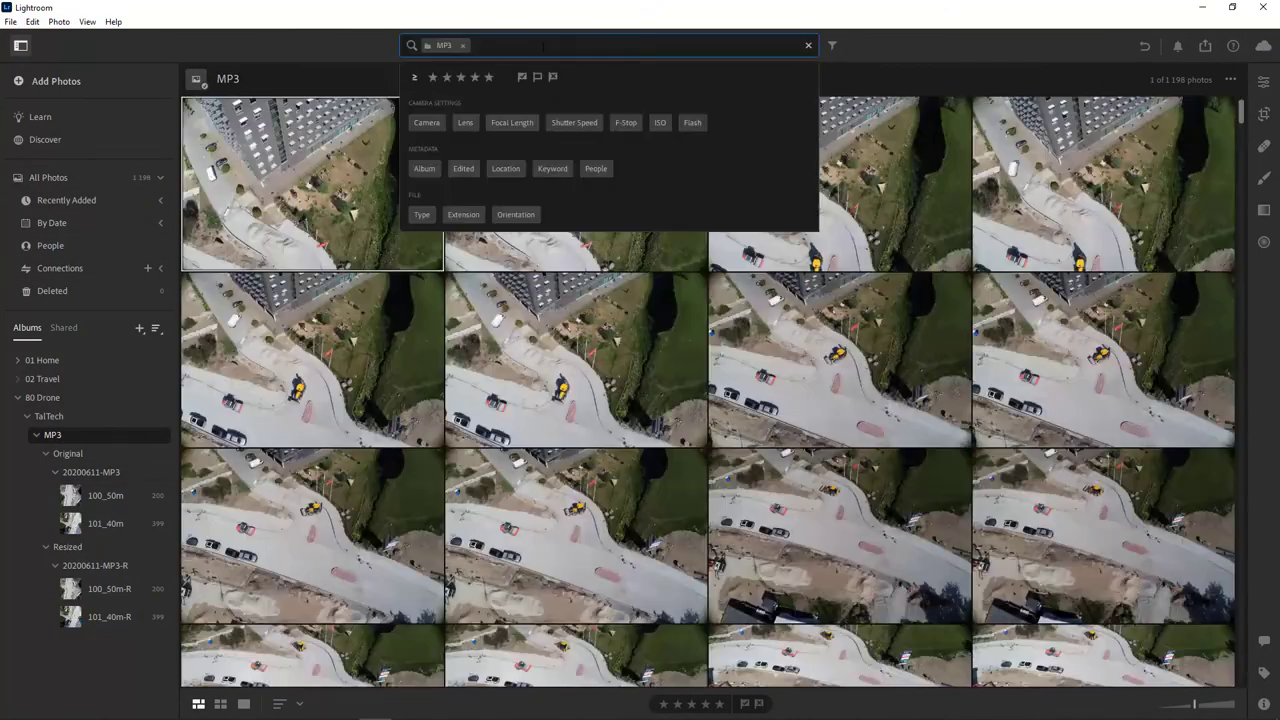
{"action": "left_click", "coordinate": [548, 168]}
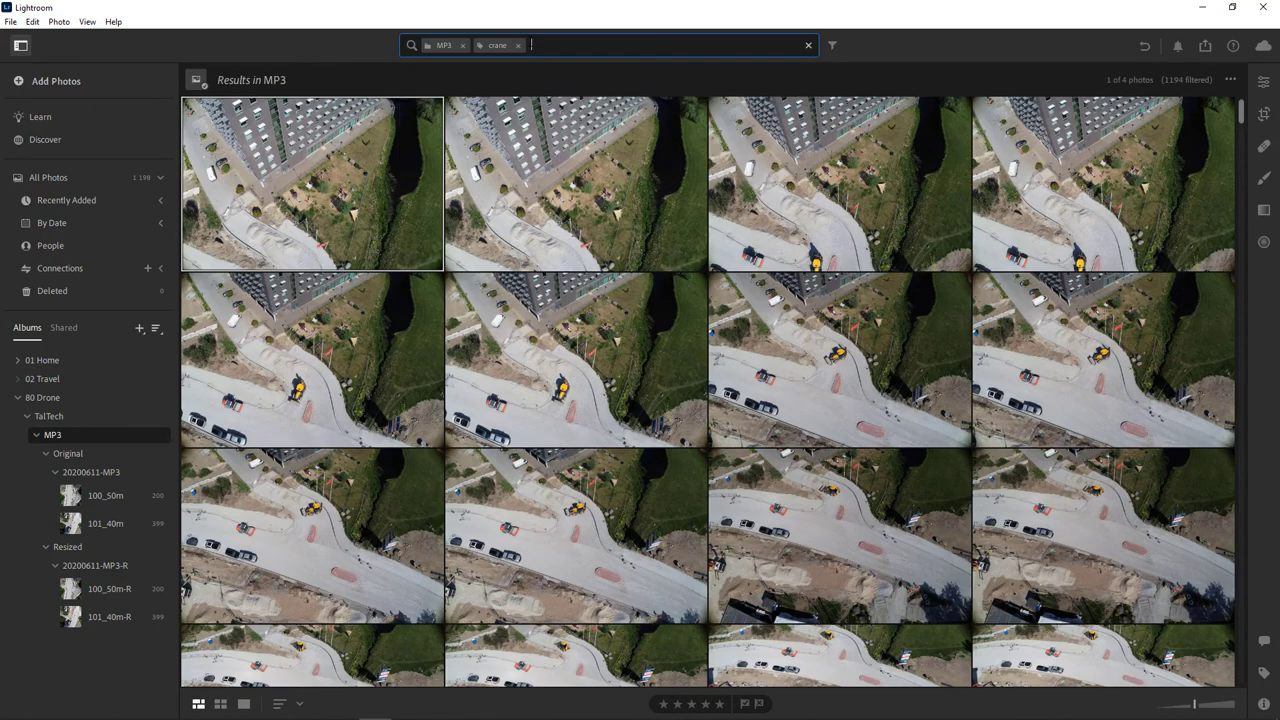
{"action": "key", "text": "Down"}
{"action": "key", "text": "Return"}
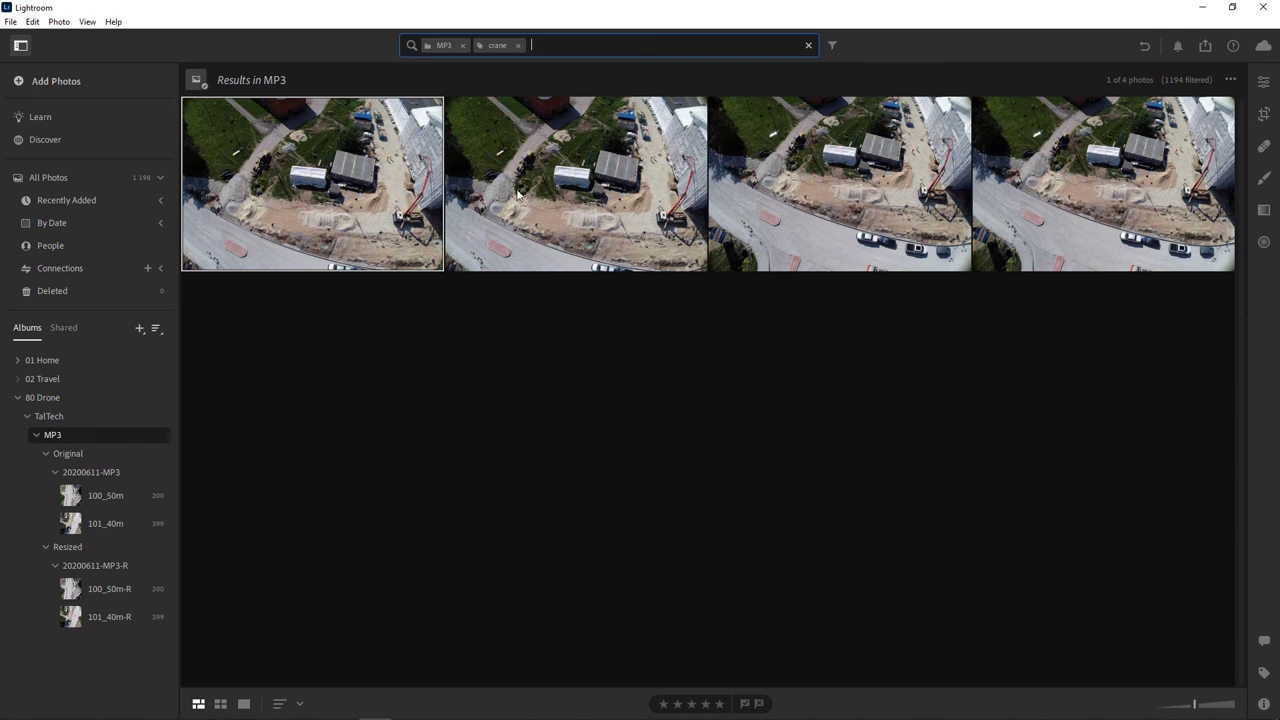
{"action": "left_click", "coordinate": [385, 181]}
{"action": "left_click", "coordinate": [521, 171], "text": "ctrl"}
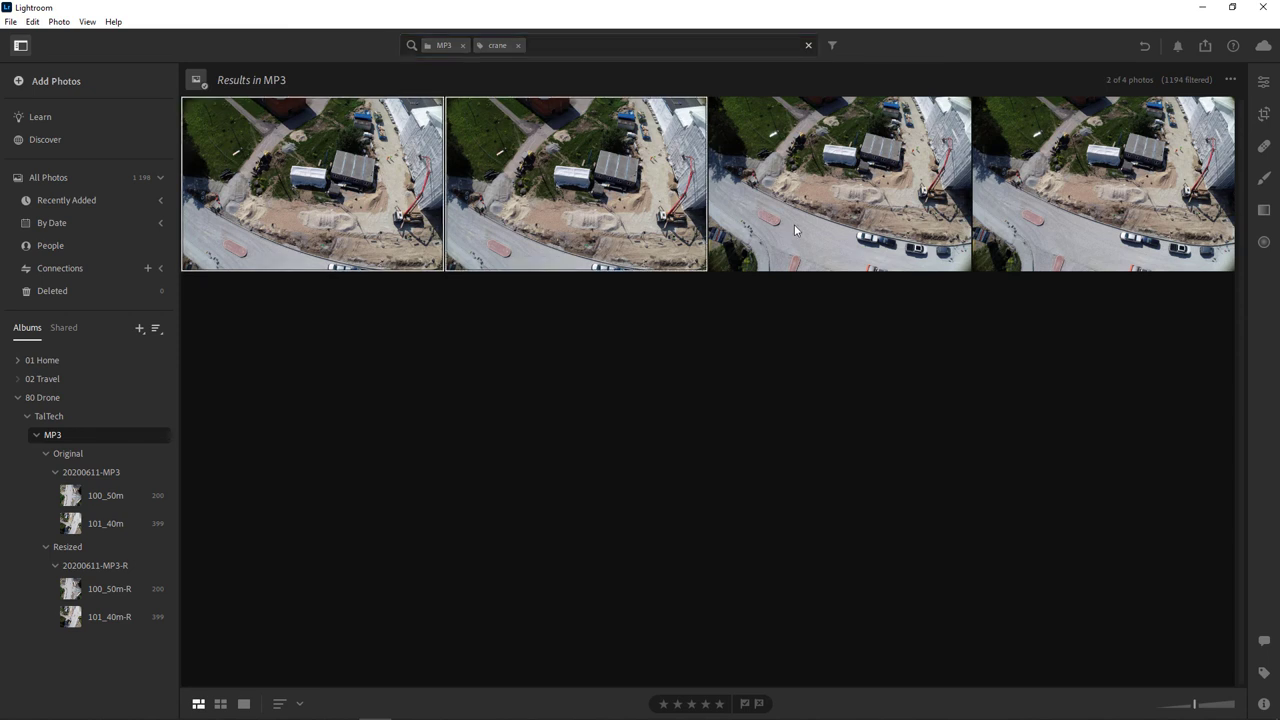
Select all four crane photos and choose Share & Invite… from their context menu
{"action": "key", "text": "ctrl+a"}
{"action": "right_click", "coordinate": [312, 183]}
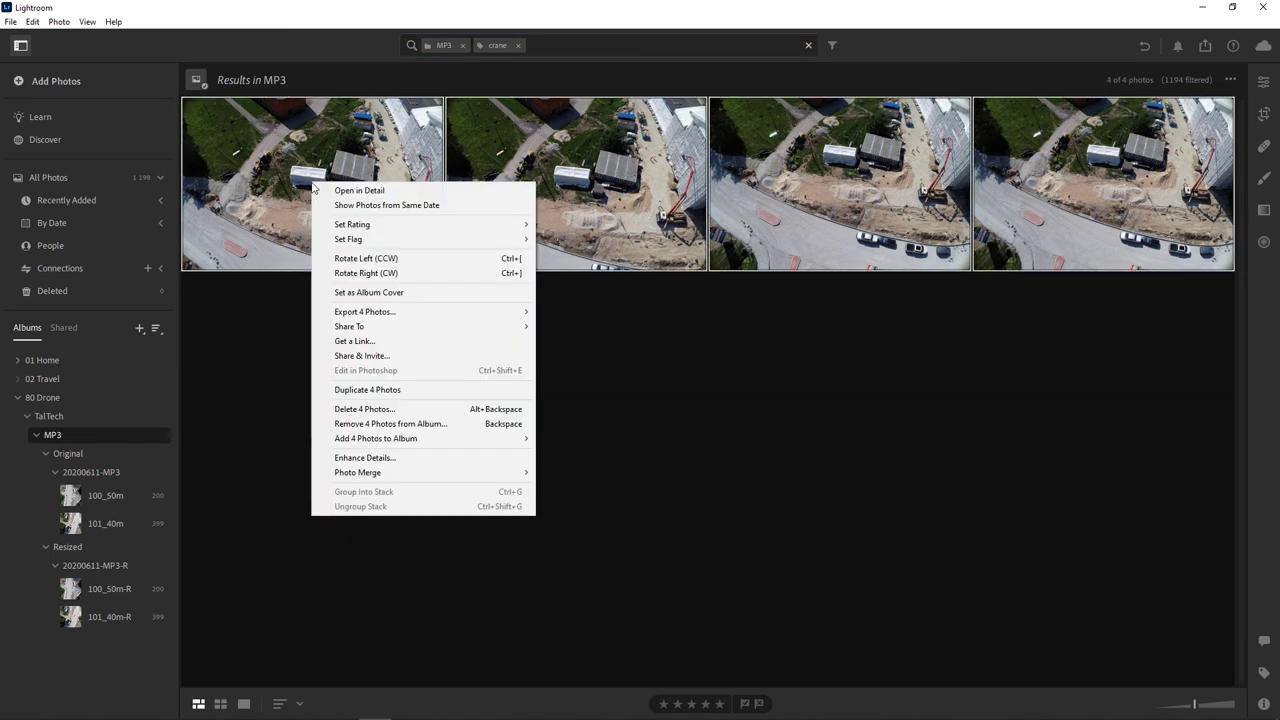
{"action": "mouse_move", "coordinate": [361, 329]}
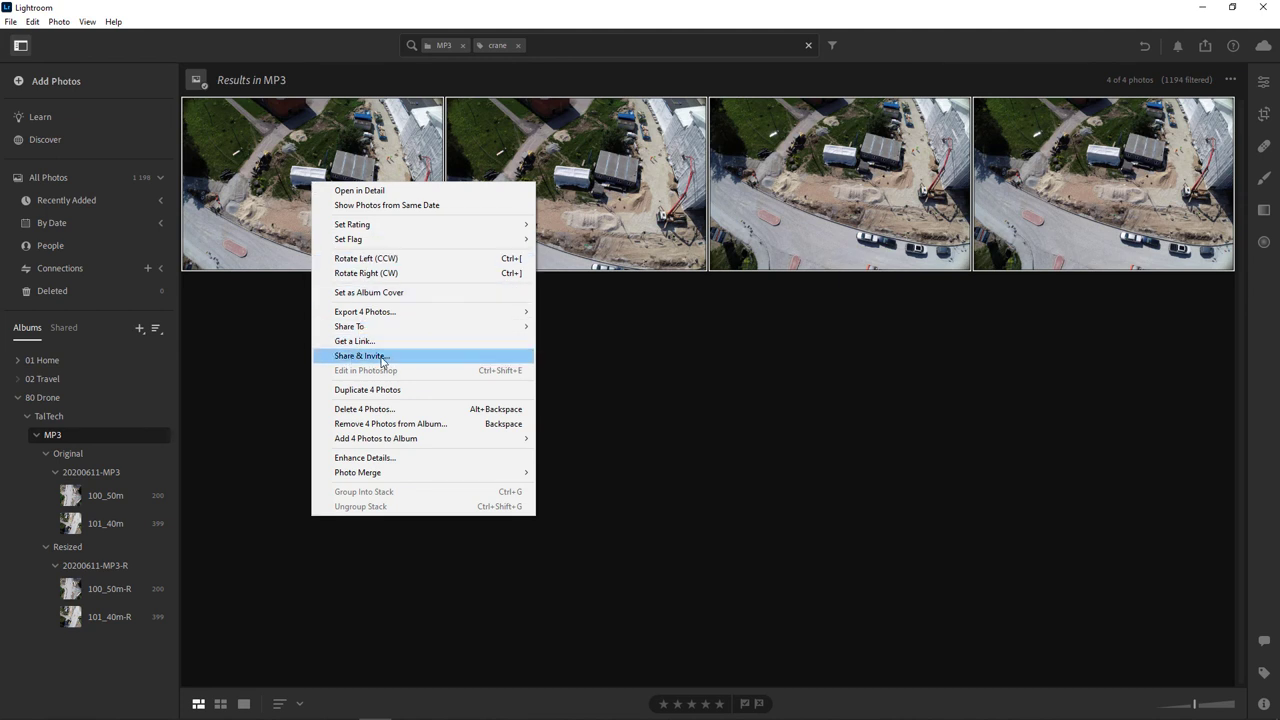
{"action": "left_click", "coordinate": [383, 358]}
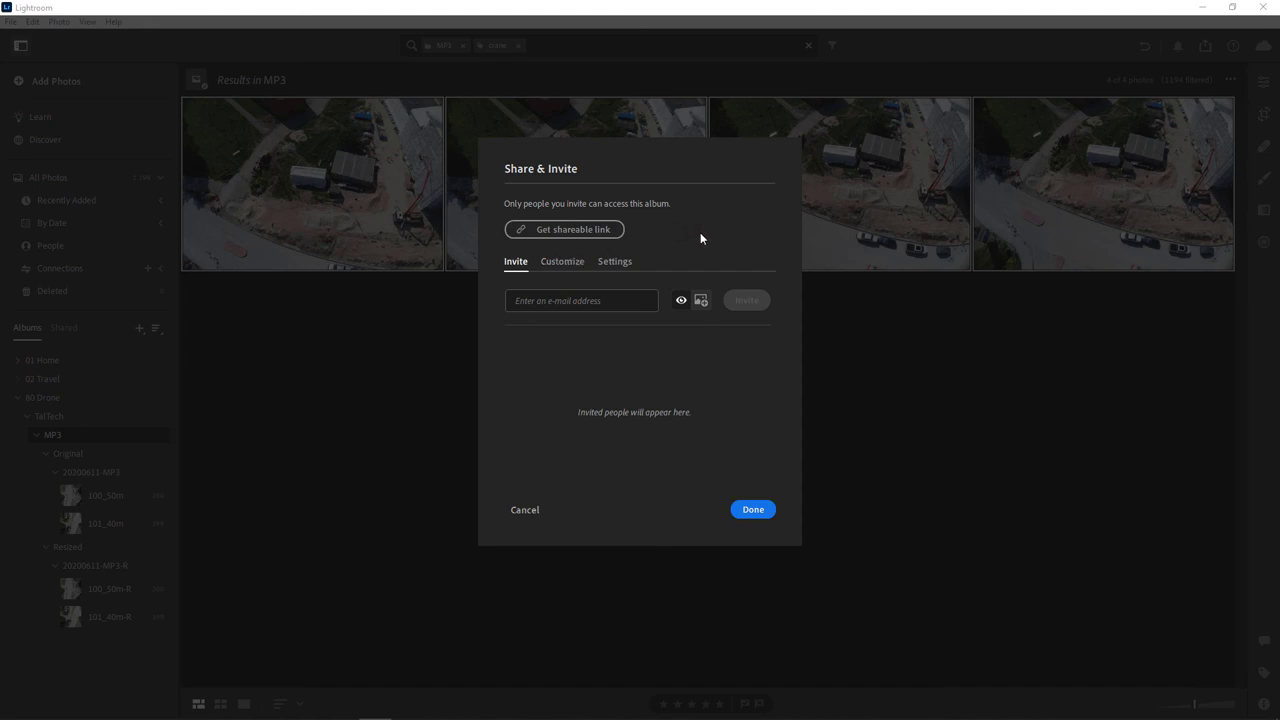
Create an 'Anyone can view' shareable link with Show location enabled, then click Done
{"action": "left_click", "coordinate": [568, 231]}
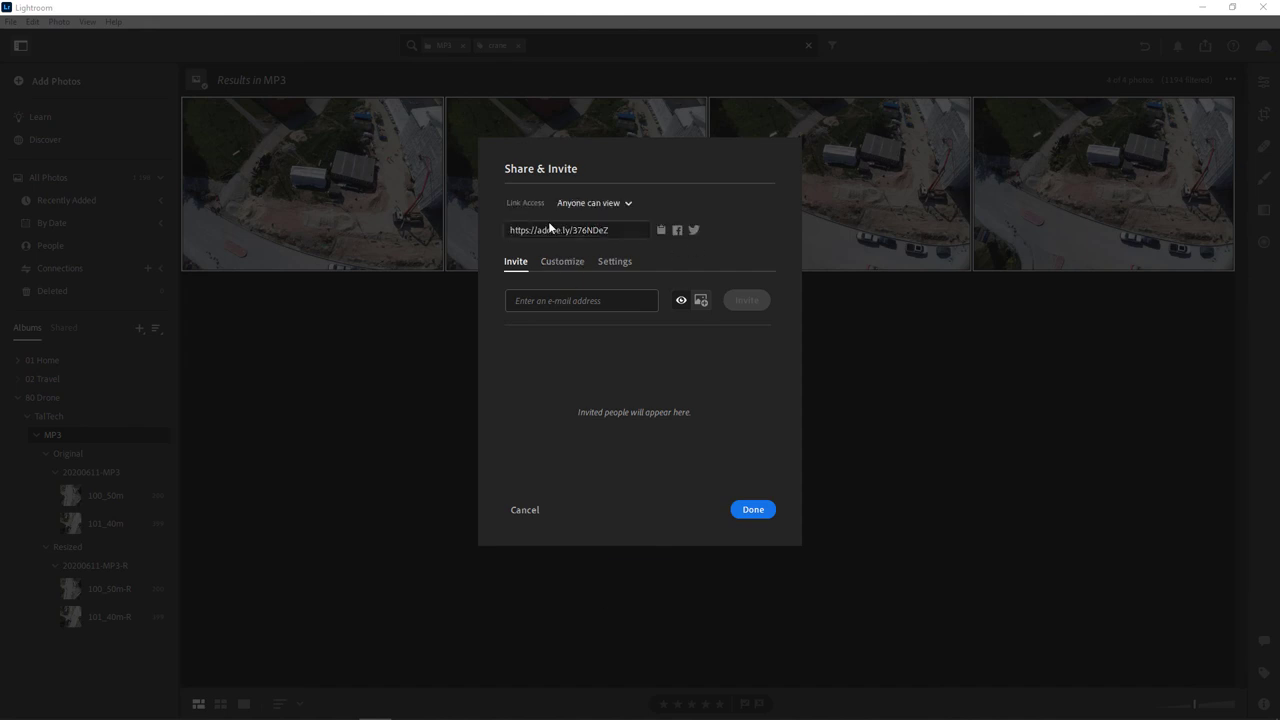
{"action": "left_click", "coordinate": [610, 202]}
{"action": "left_click", "coordinate": [664, 198]}
{"action": "left_click", "coordinate": [563, 262]}
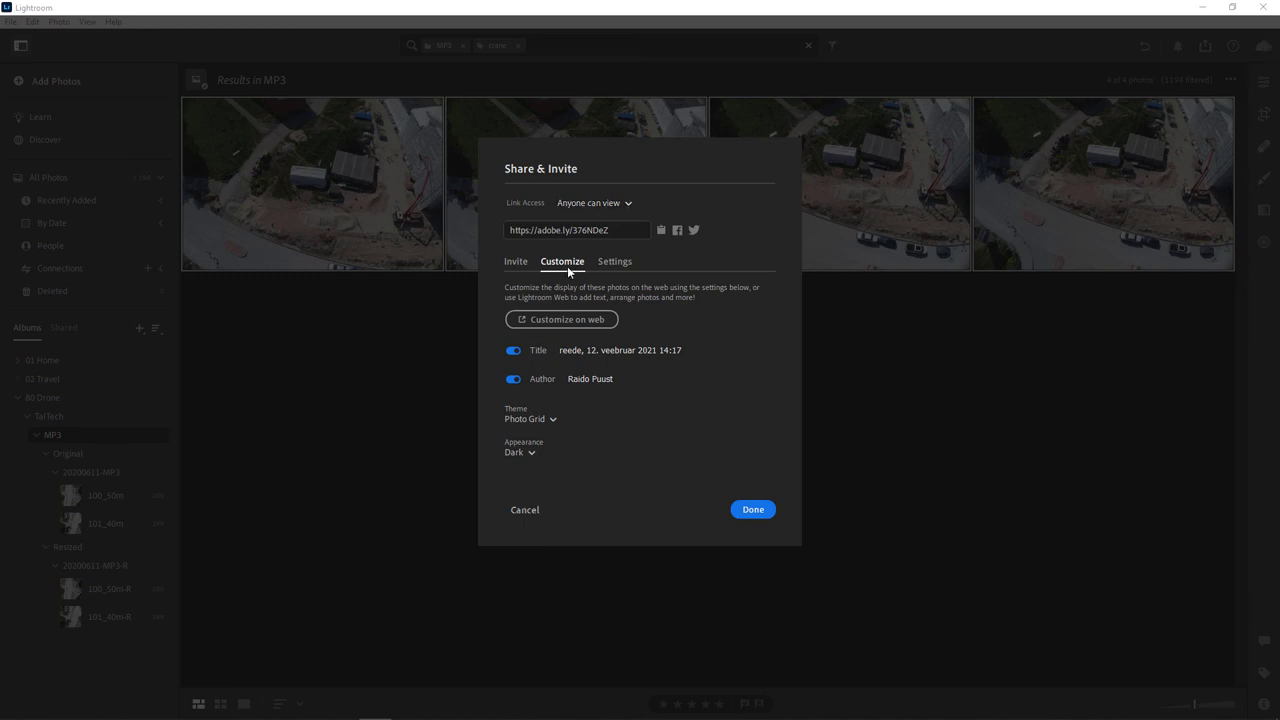
{"action": "left_click", "coordinate": [616, 262]}
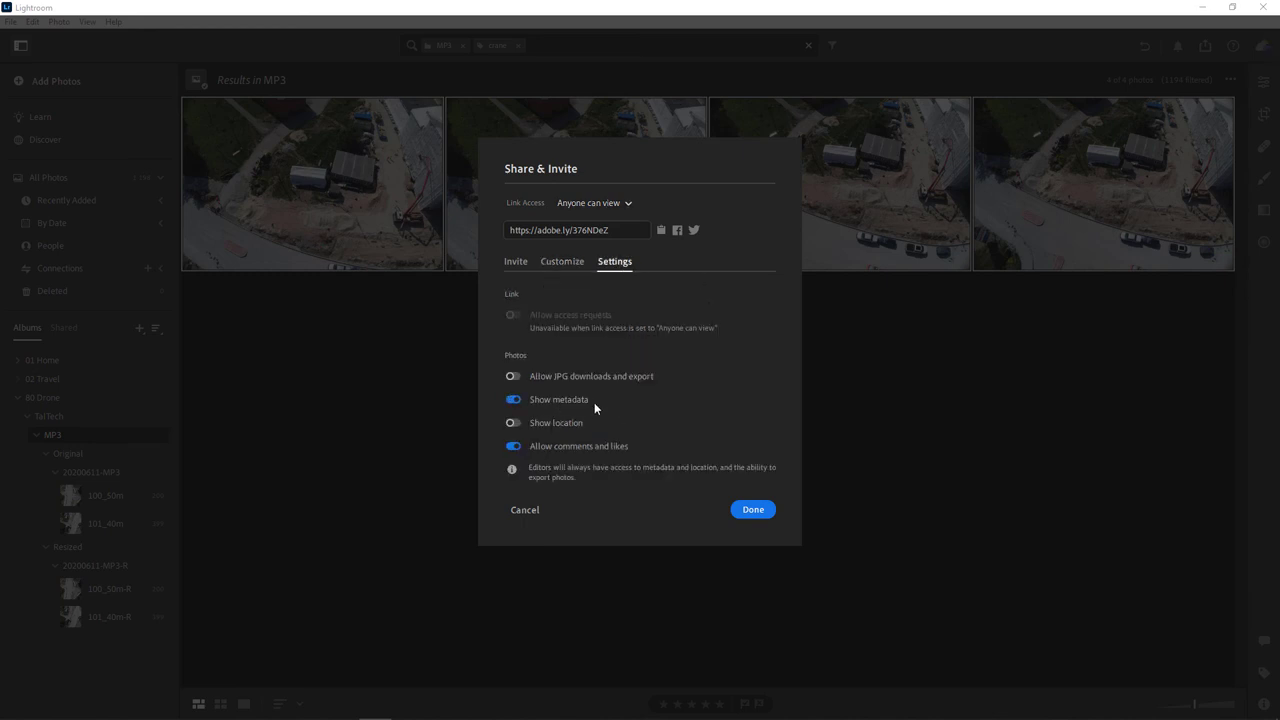
{"action": "left_click", "coordinate": [624, 421]}
{"action": "left_click", "coordinate": [753, 509]}
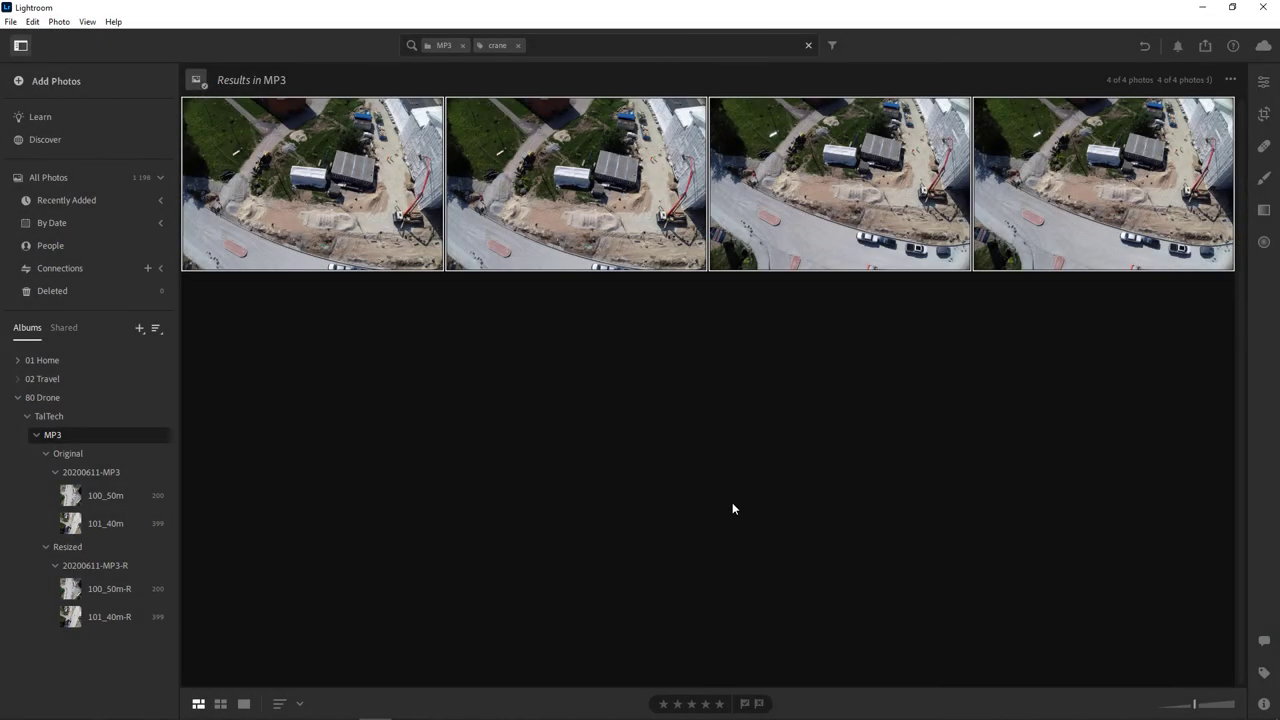
Open the shared crane gallery in Edge and show the first photo's location on a map
{"action": "left_click", "coordinate": [63, 330]}
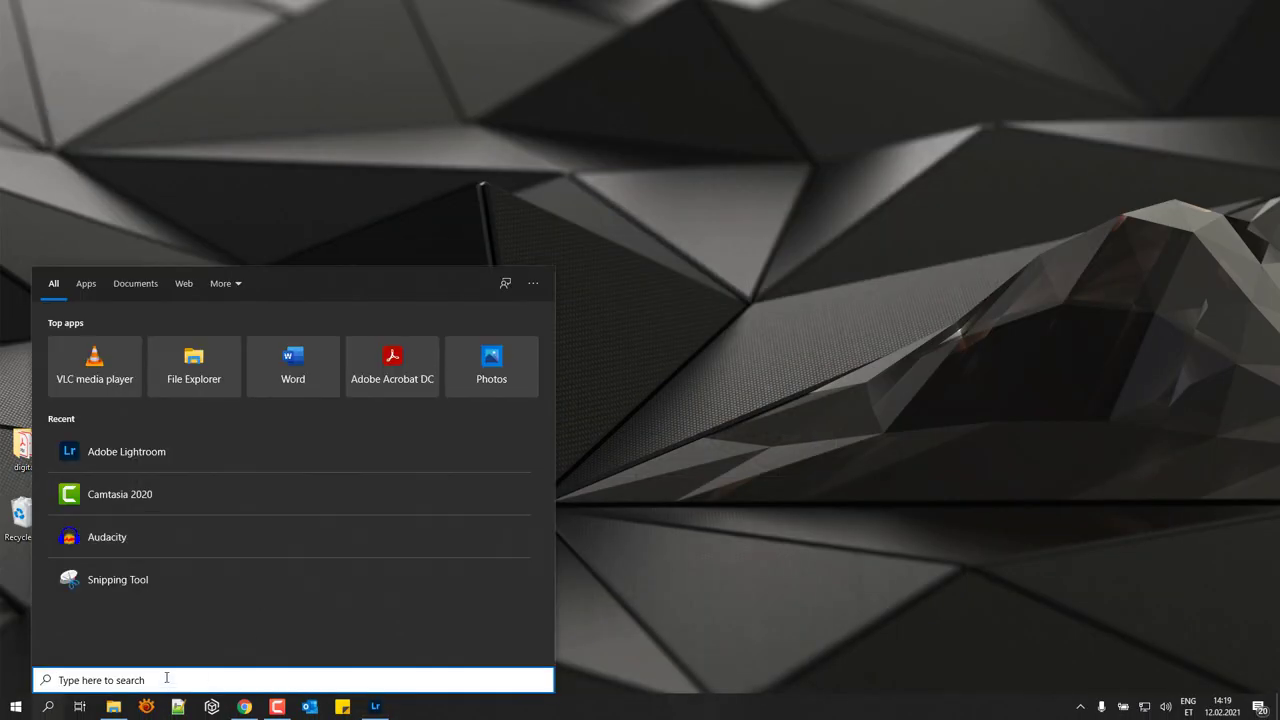
{"action": "type", "text": "ed"}
{"action": "left_click", "coordinate": [143, 285]}
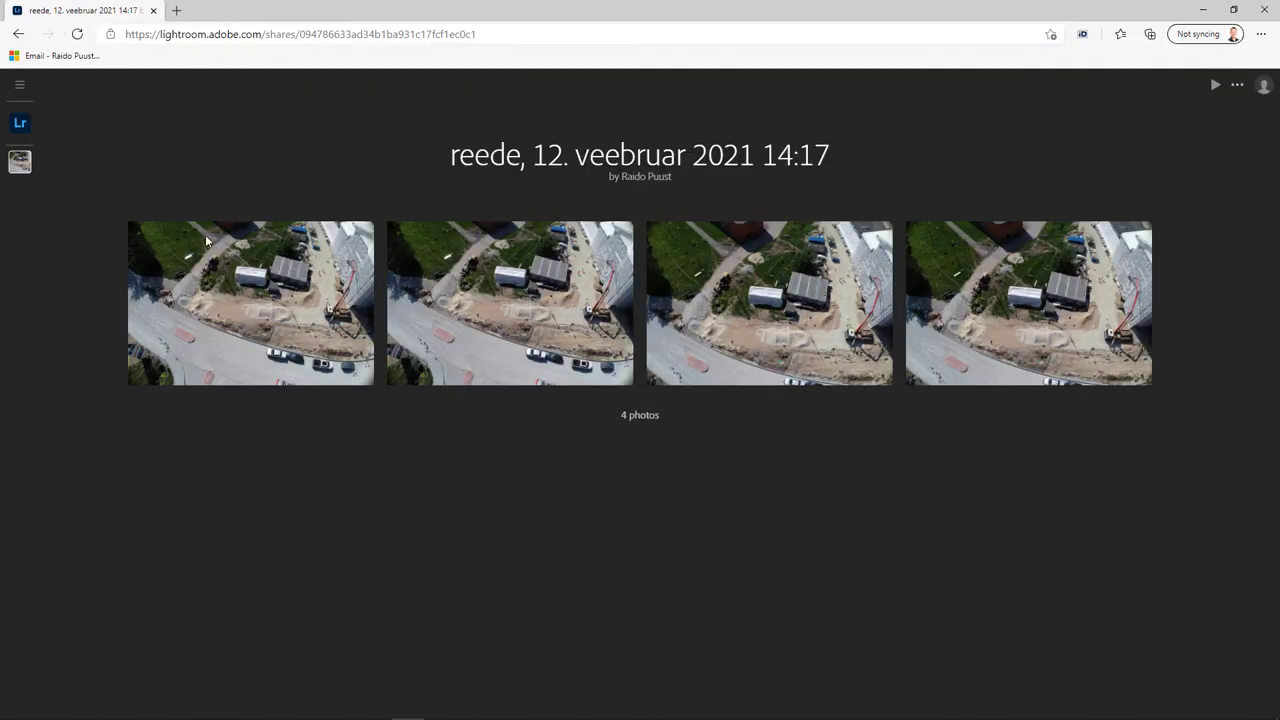
{"action": "left_click", "coordinate": [236, 382]}
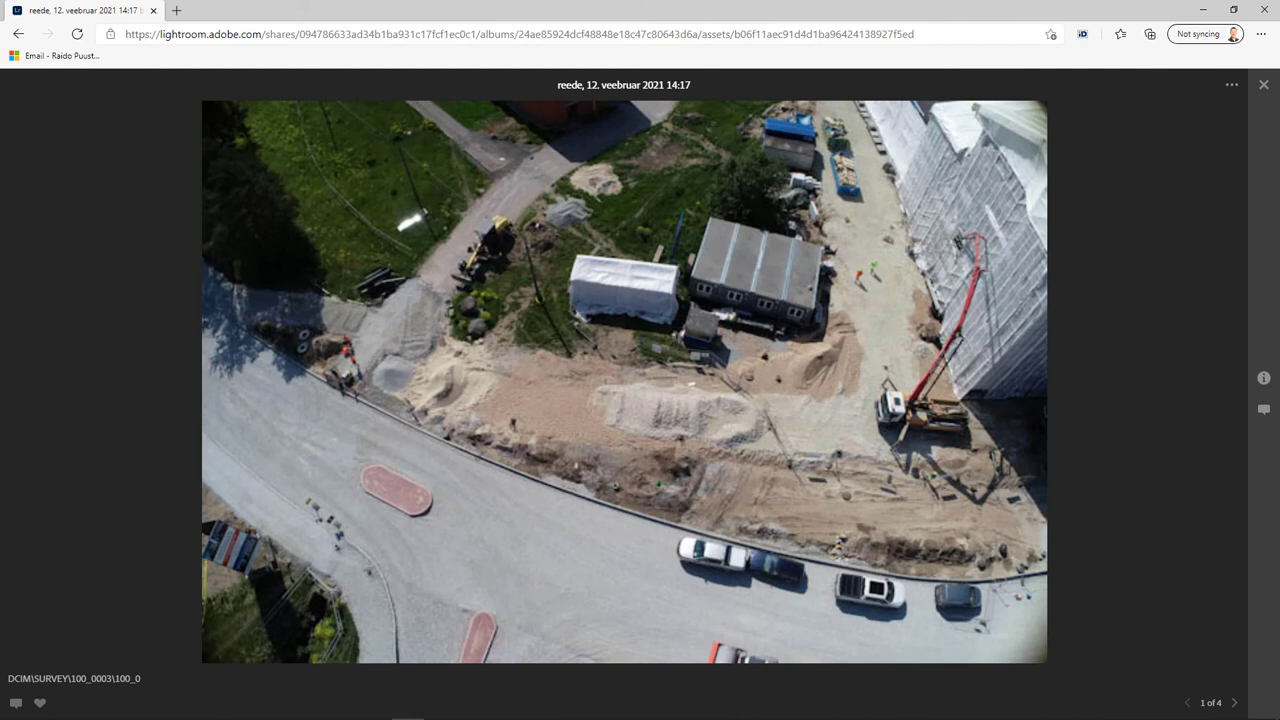
{"action": "left_click", "coordinate": [1263, 378]}
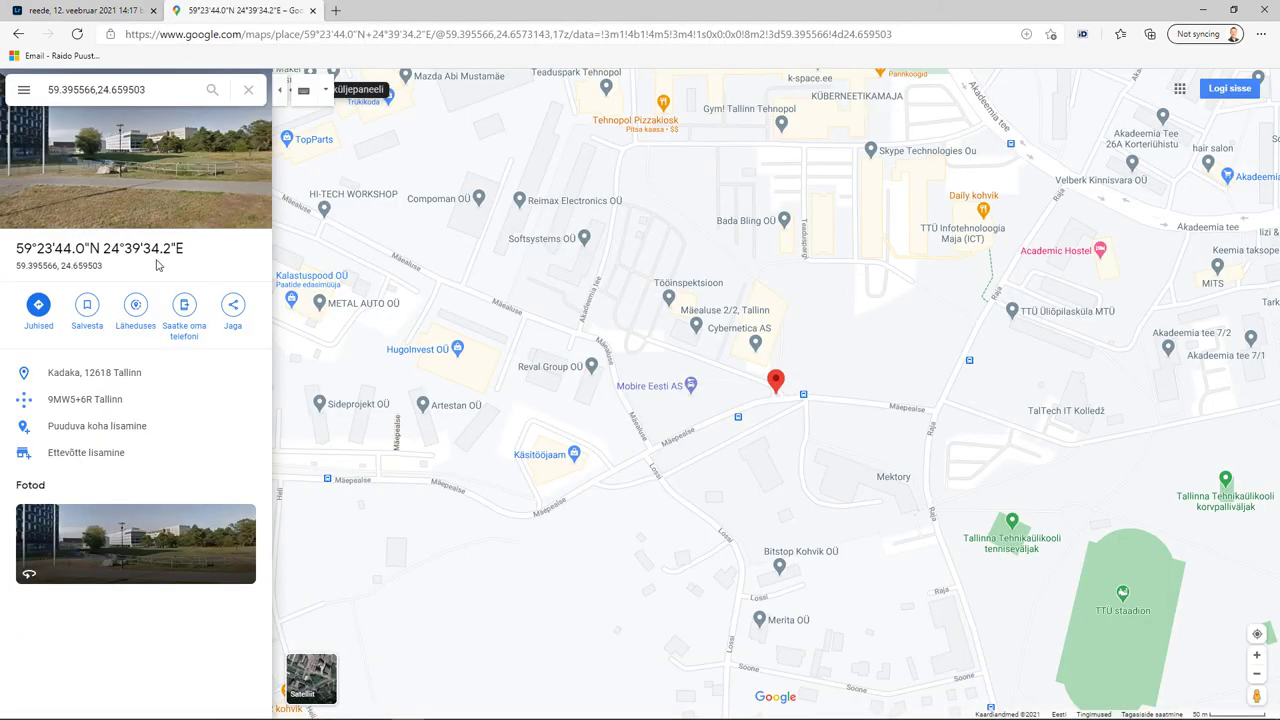
Zoom in on the photo's pin beside Mäepealse street, then close the Google Maps tab
{"action": "scroll", "coordinate": [846, 389], "scroll_direction": "up", "scroll_amount": 1}
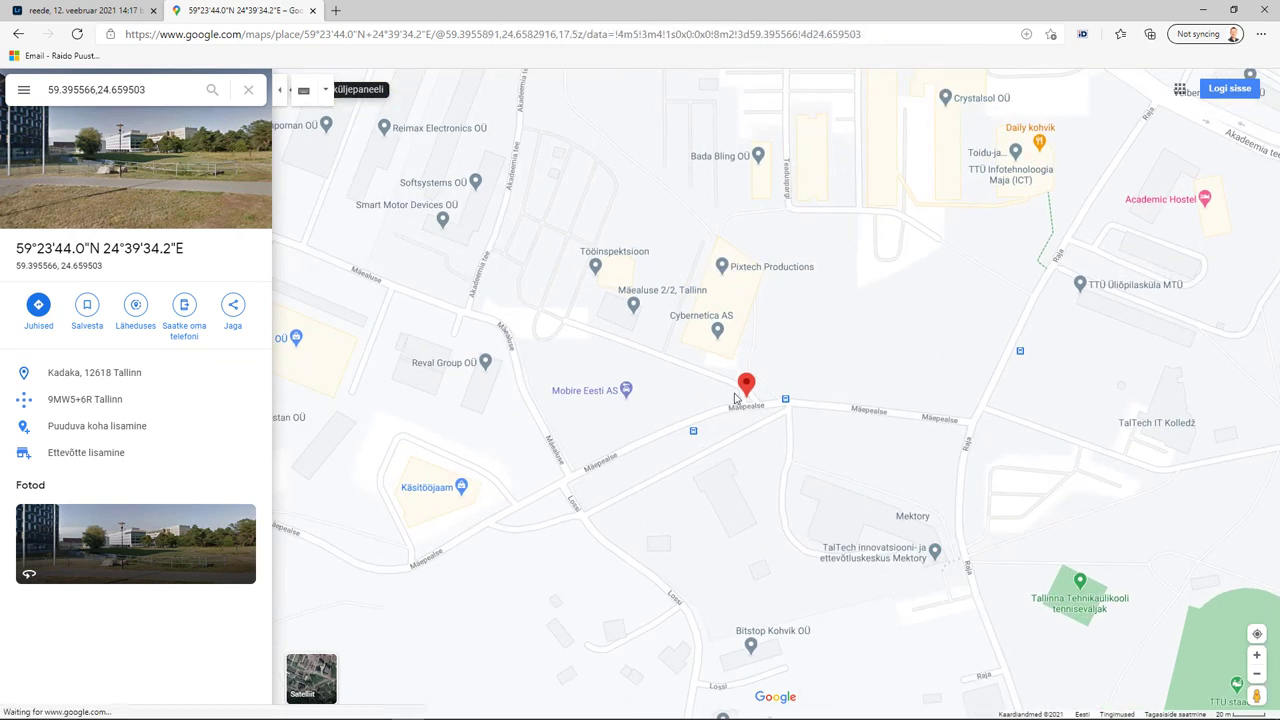
{"action": "scroll", "coordinate": [727, 542], "scroll_direction": "up", "scroll_amount": 2}
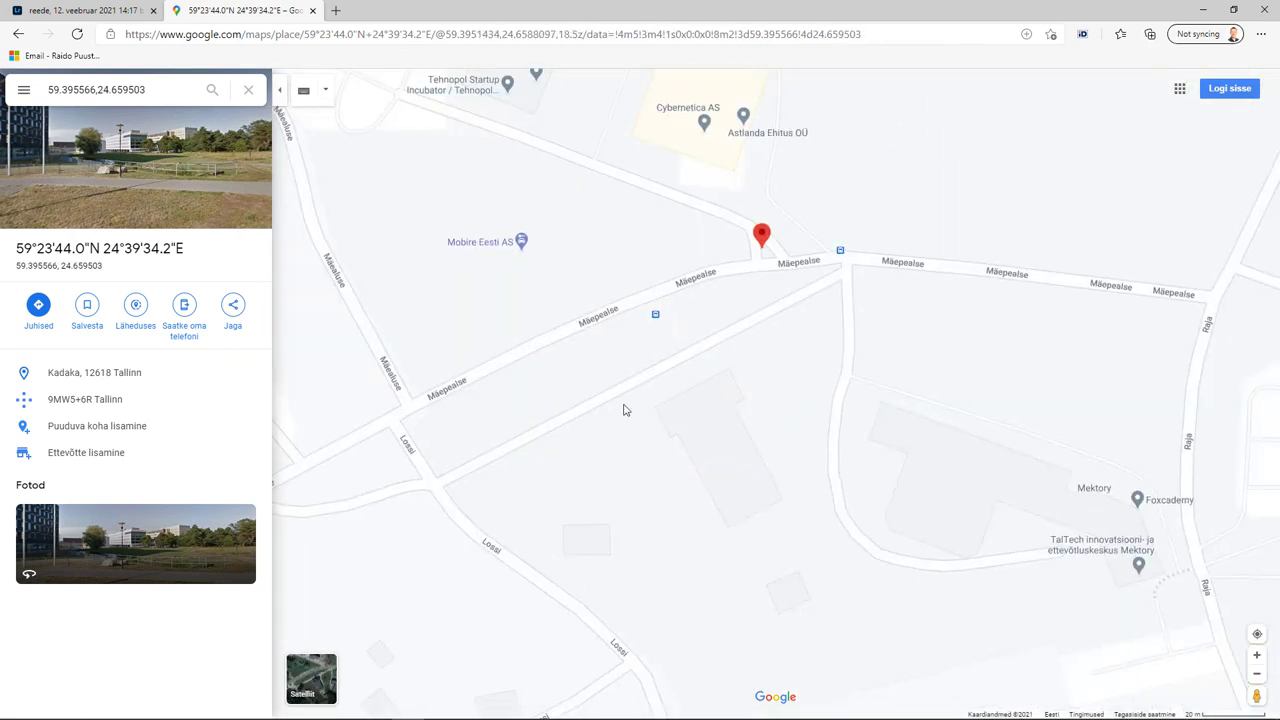
{"action": "scroll", "coordinate": [765, 257], "scroll_direction": "up", "scroll_amount": 2}
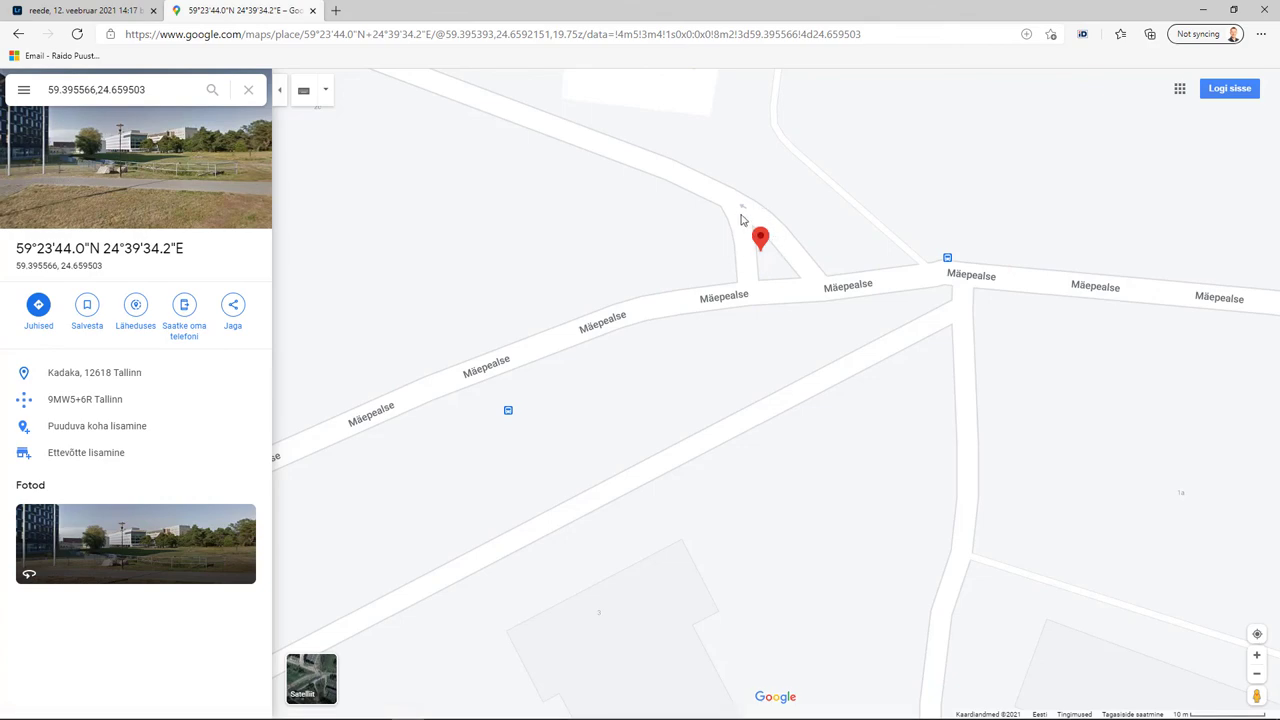
{"action": "key", "text": "ctrl+w"}
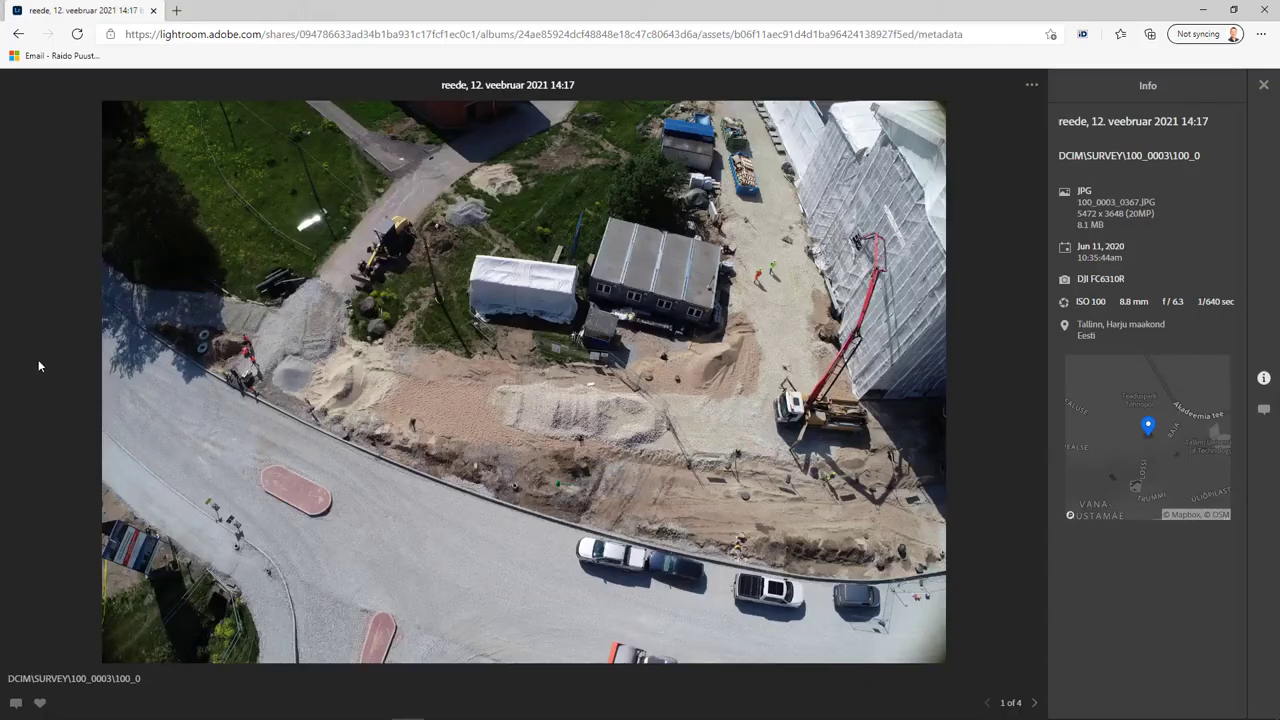
Show the shared photo's comments and activity in Lightroom web
{"action": "left_click", "coordinate": [1265, 409]}
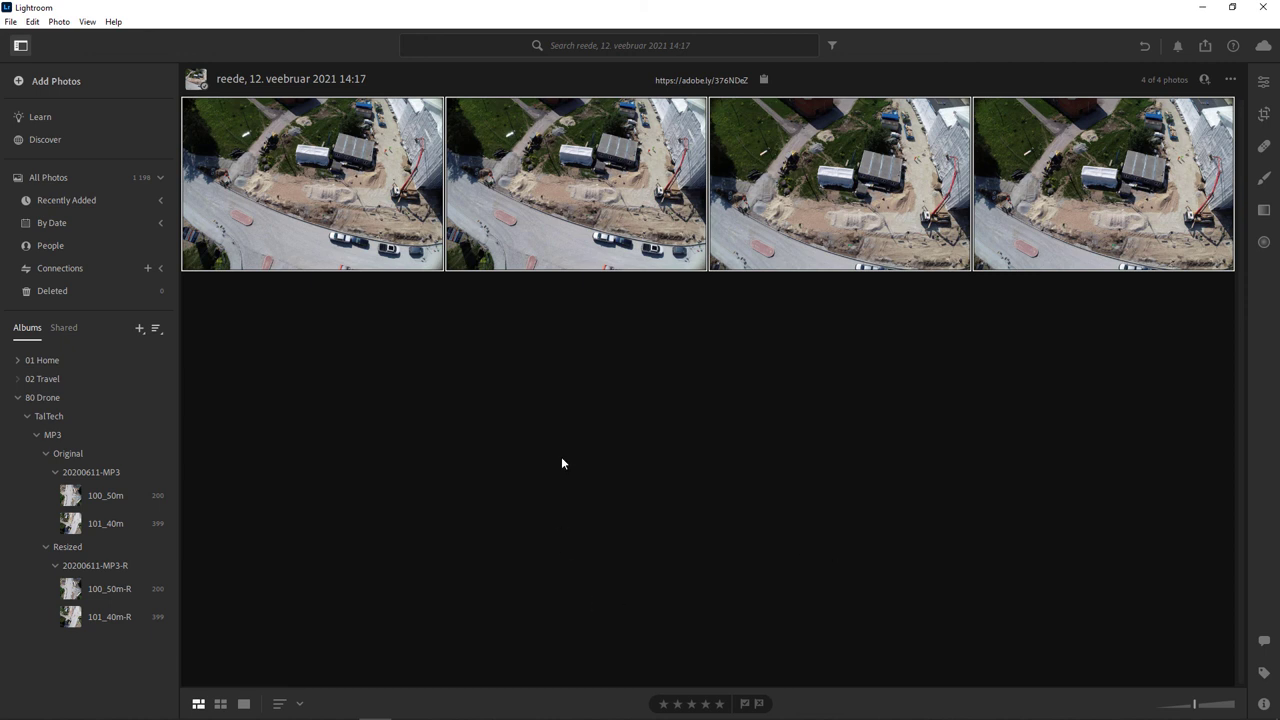
Minimize Lightroom so the Windows desktop is visible
{"action": "left_click", "coordinate": [1202, 7]}
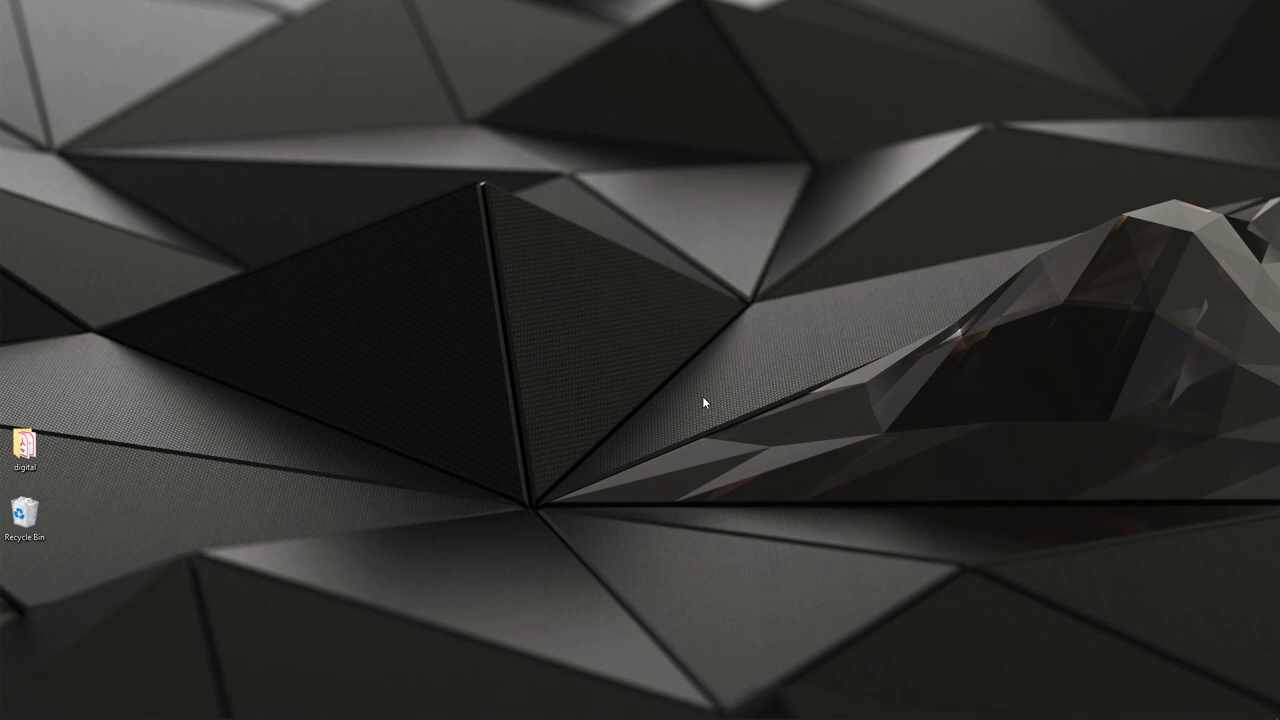